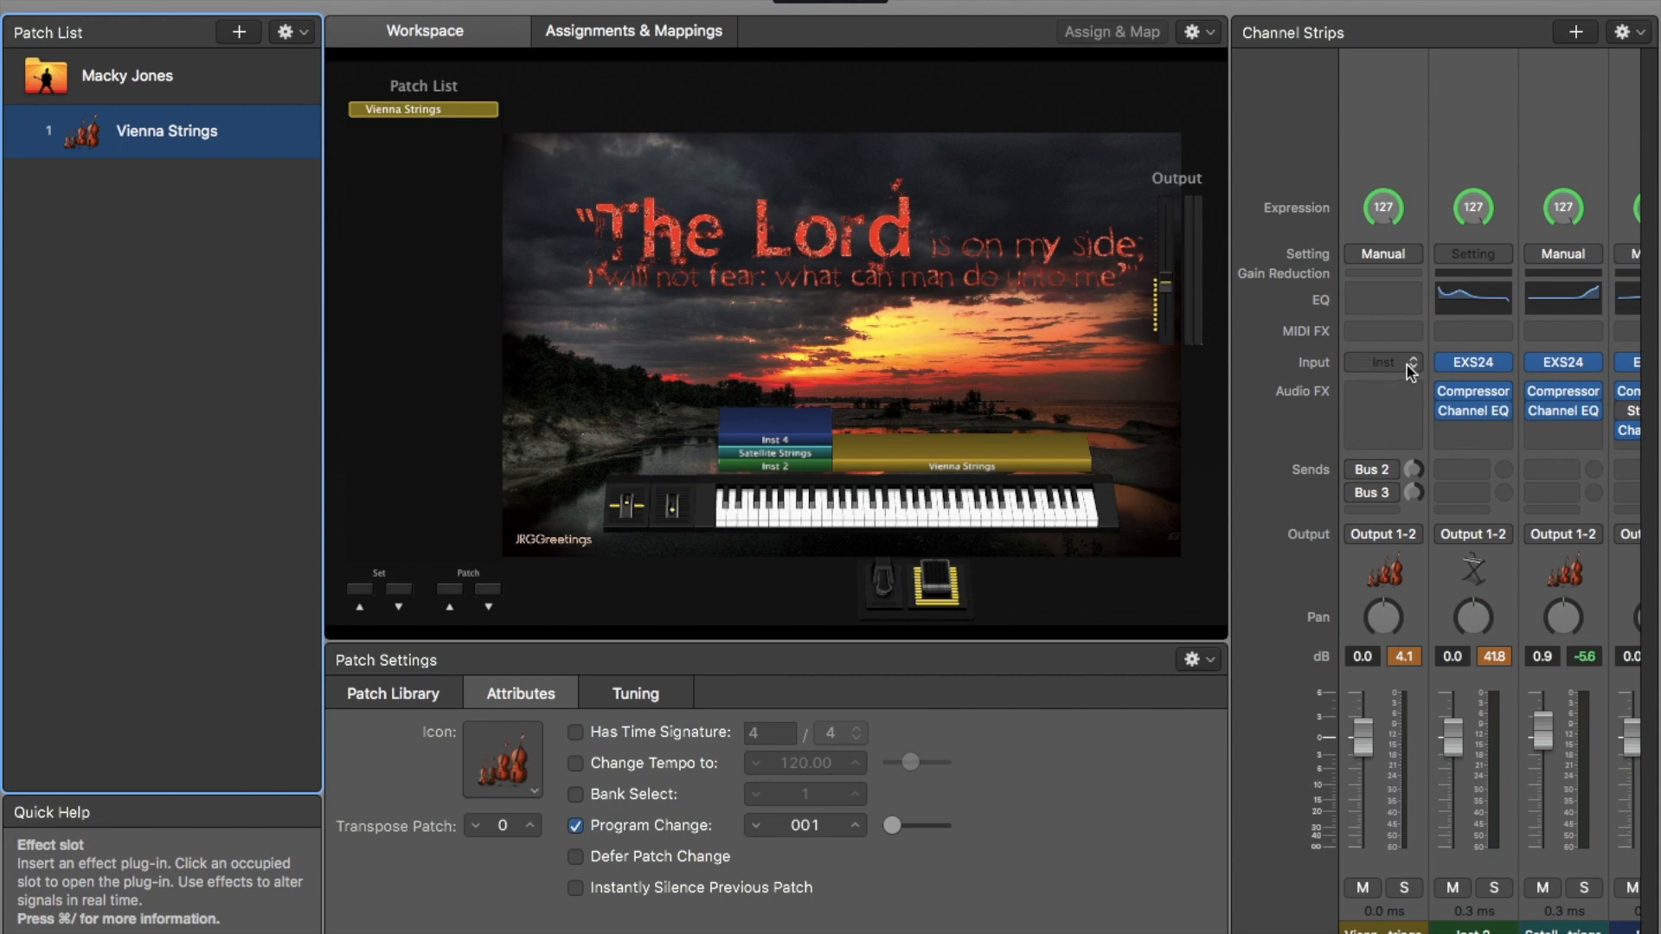
- Insert a stereo Kontakt 5 instrument in the empty input slot of the Vienna Strings channel strip
click(1413, 363)
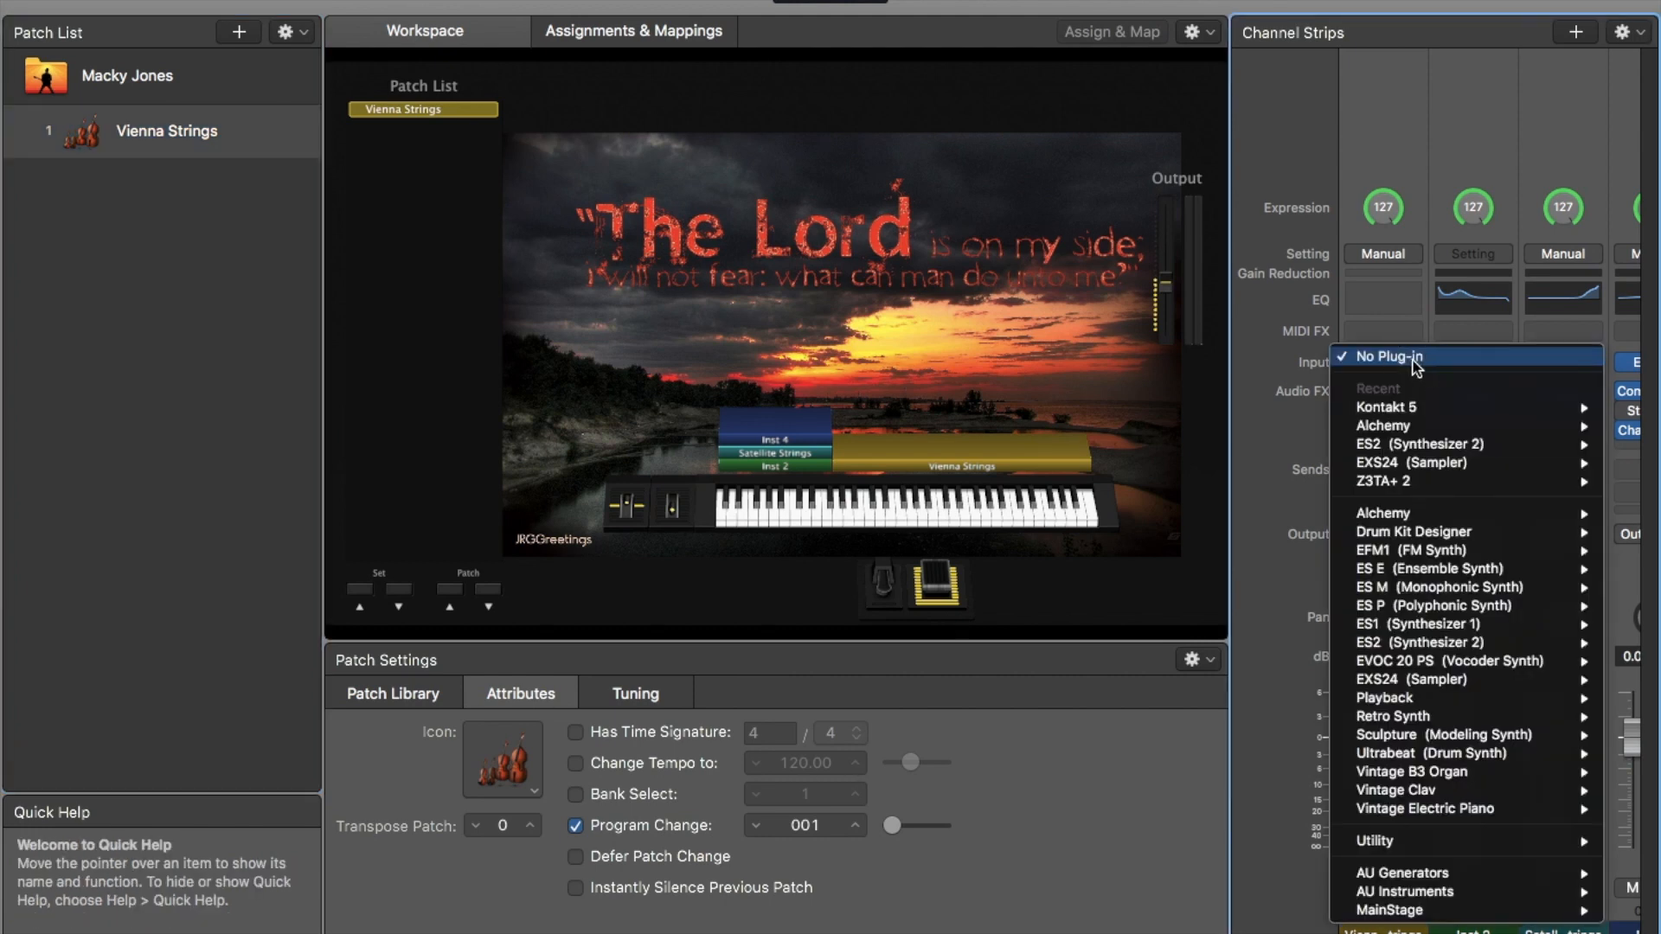
mouse_move(1413, 896)
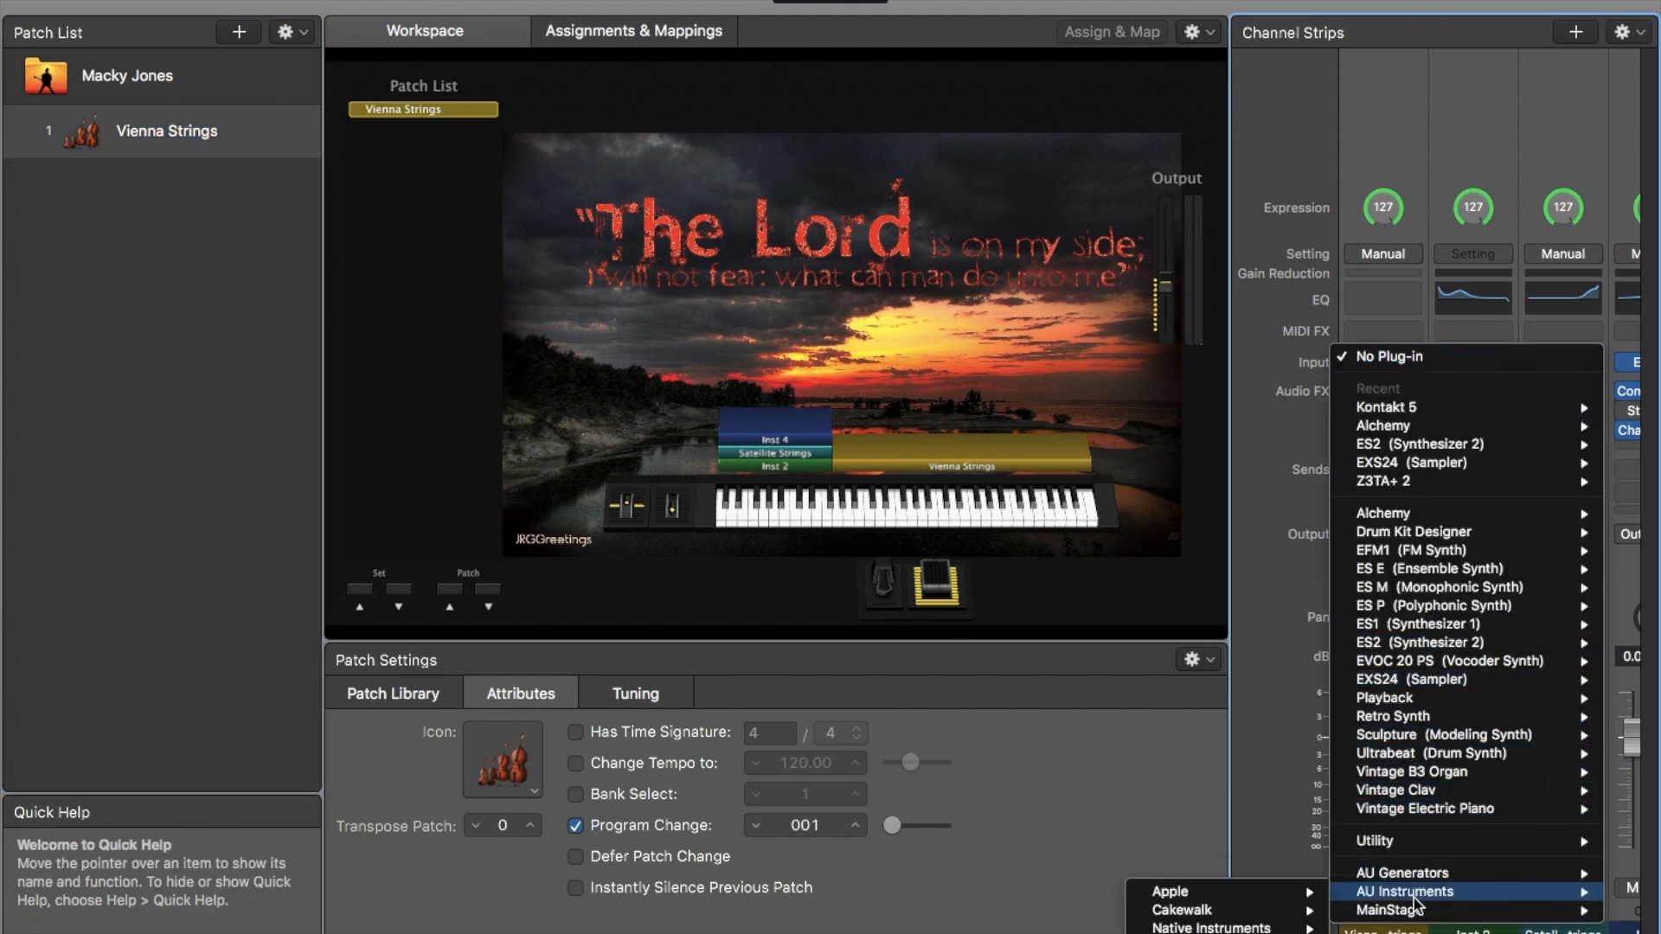
mouse_move(1263, 929)
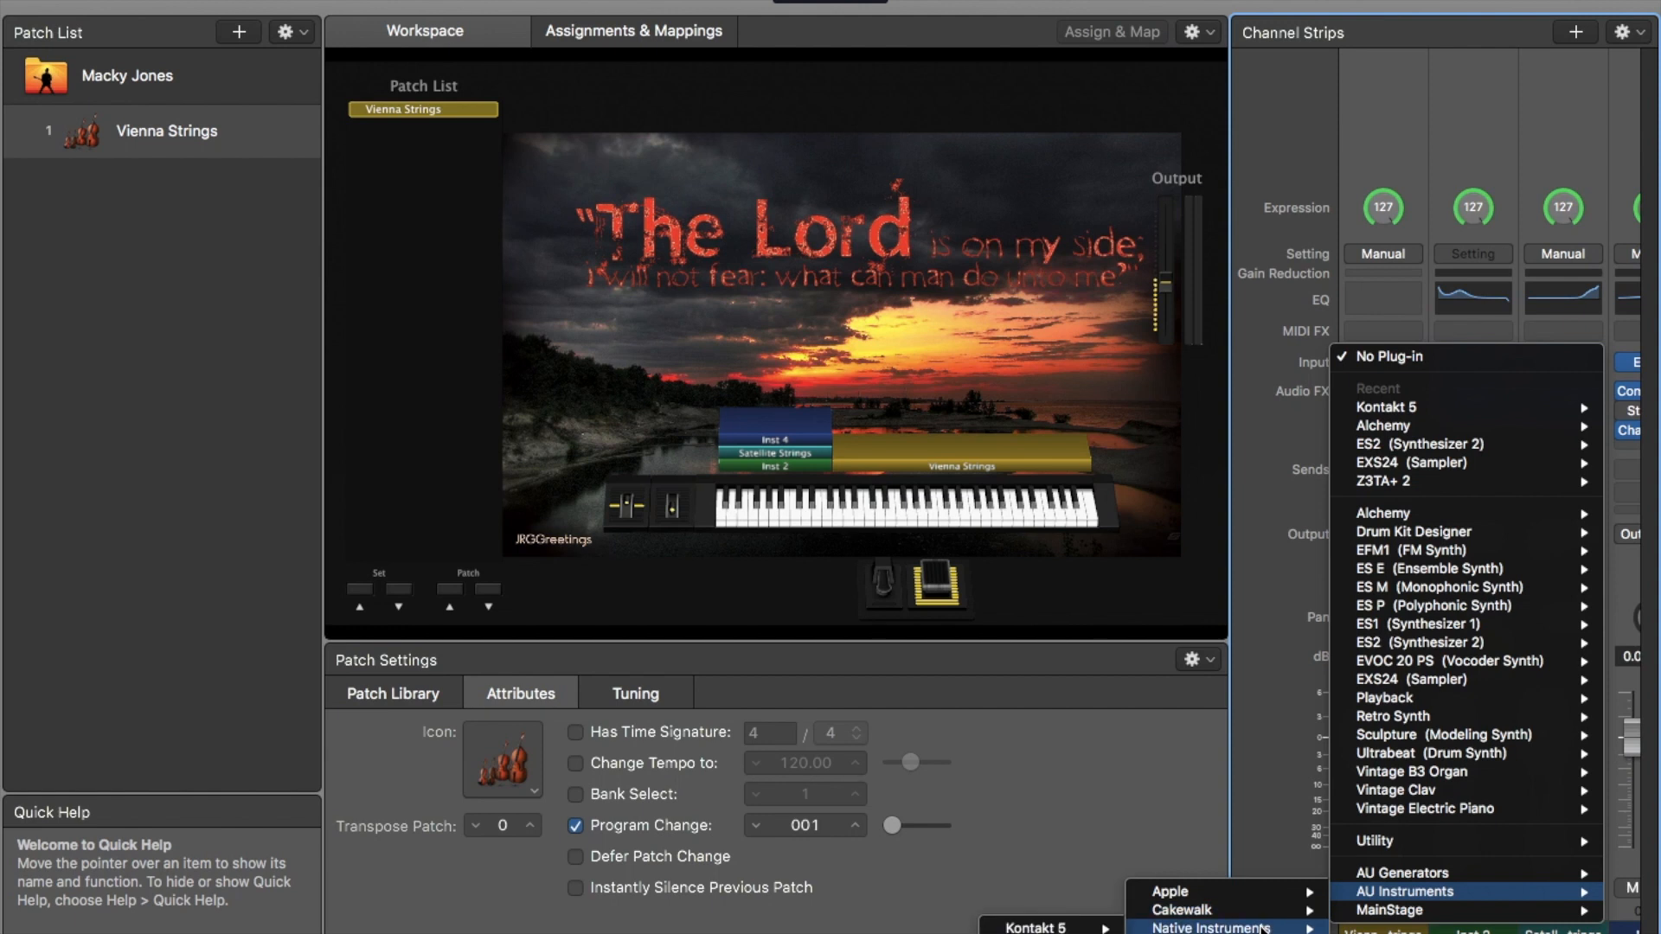
mouse_move(1052, 929)
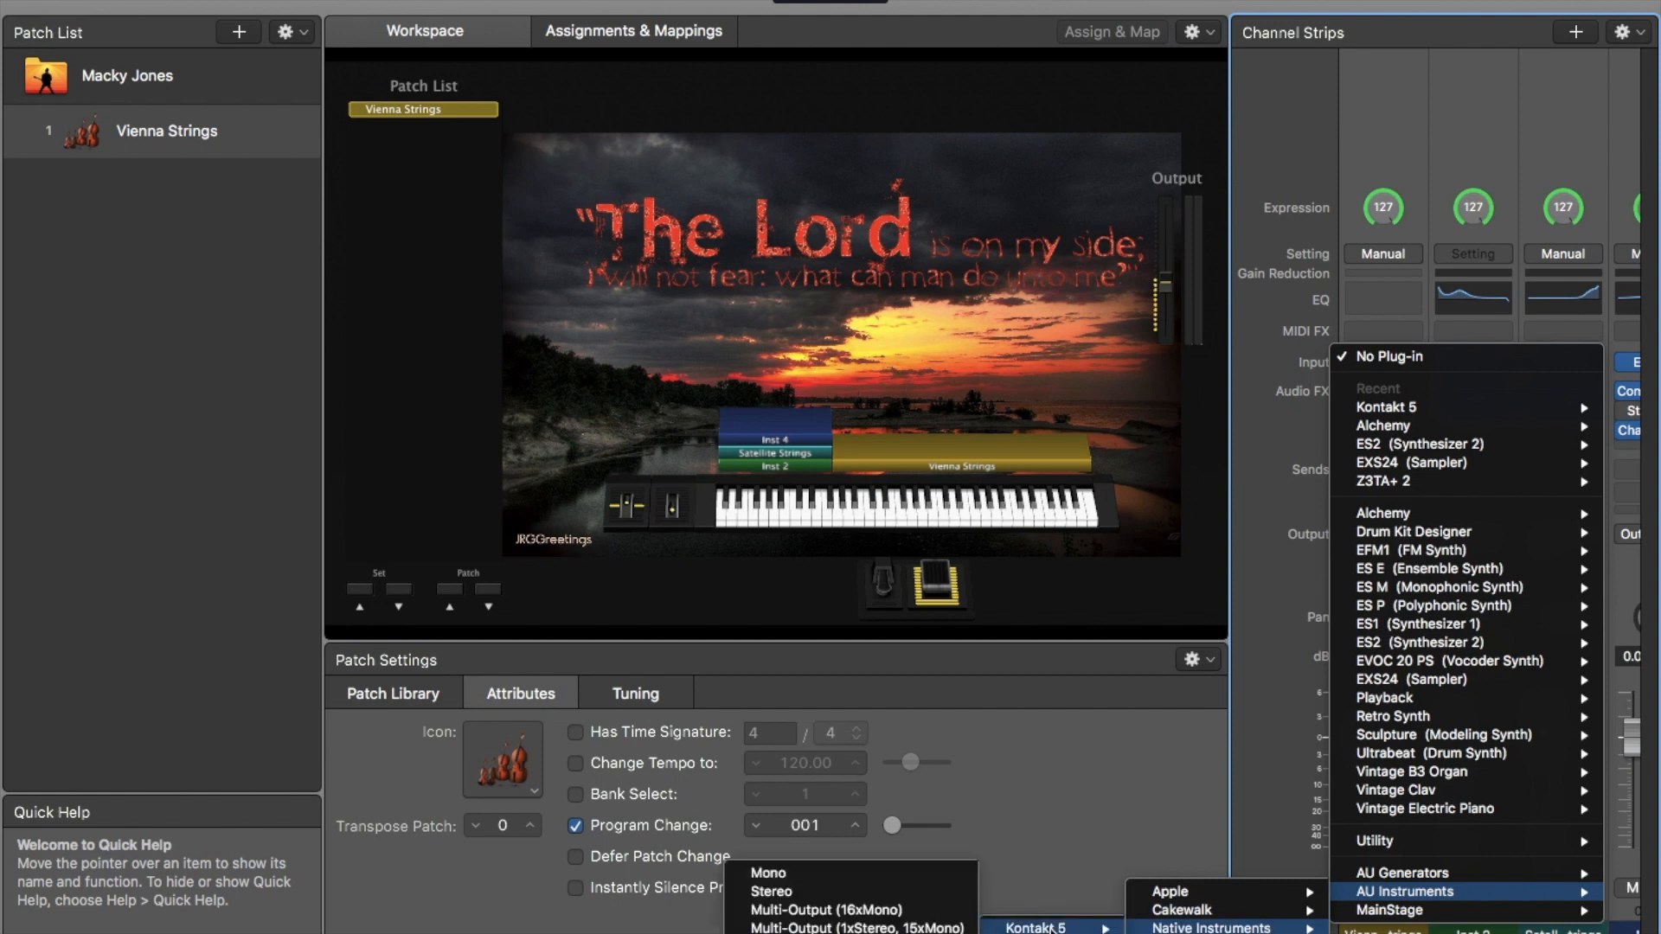
click(873, 893)
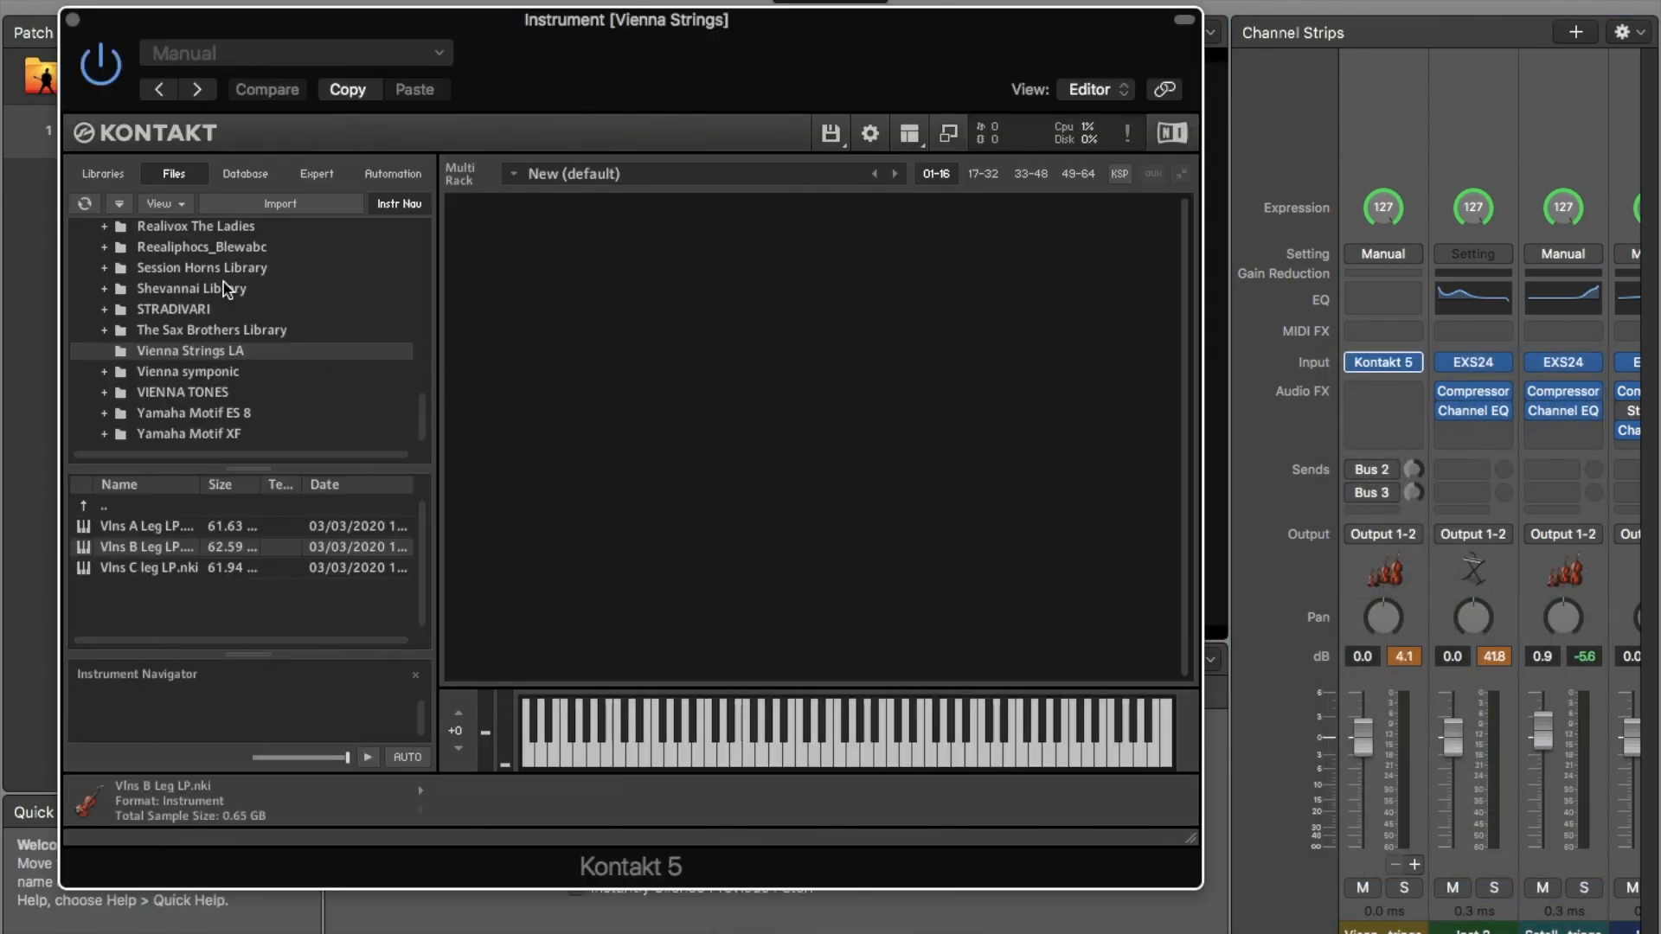
- Load Vlns A Leg LP from the Vienna Strings LA folder into the rack, resolving its missing samples with a Spotlight search
click(102, 172)
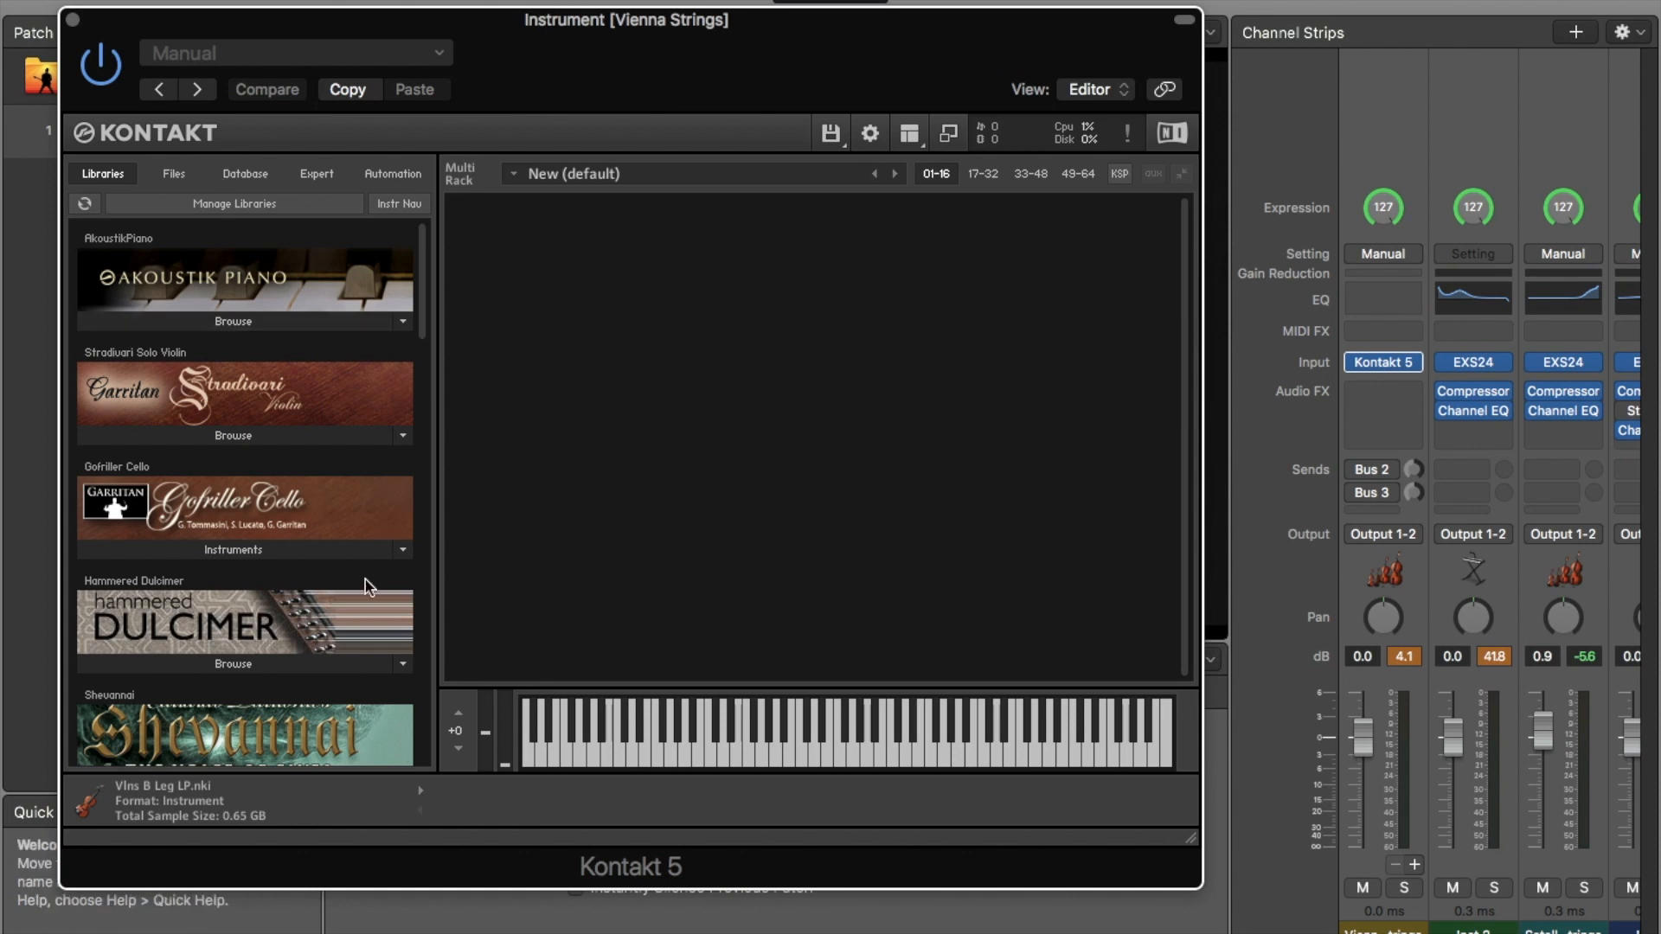
click(174, 177)
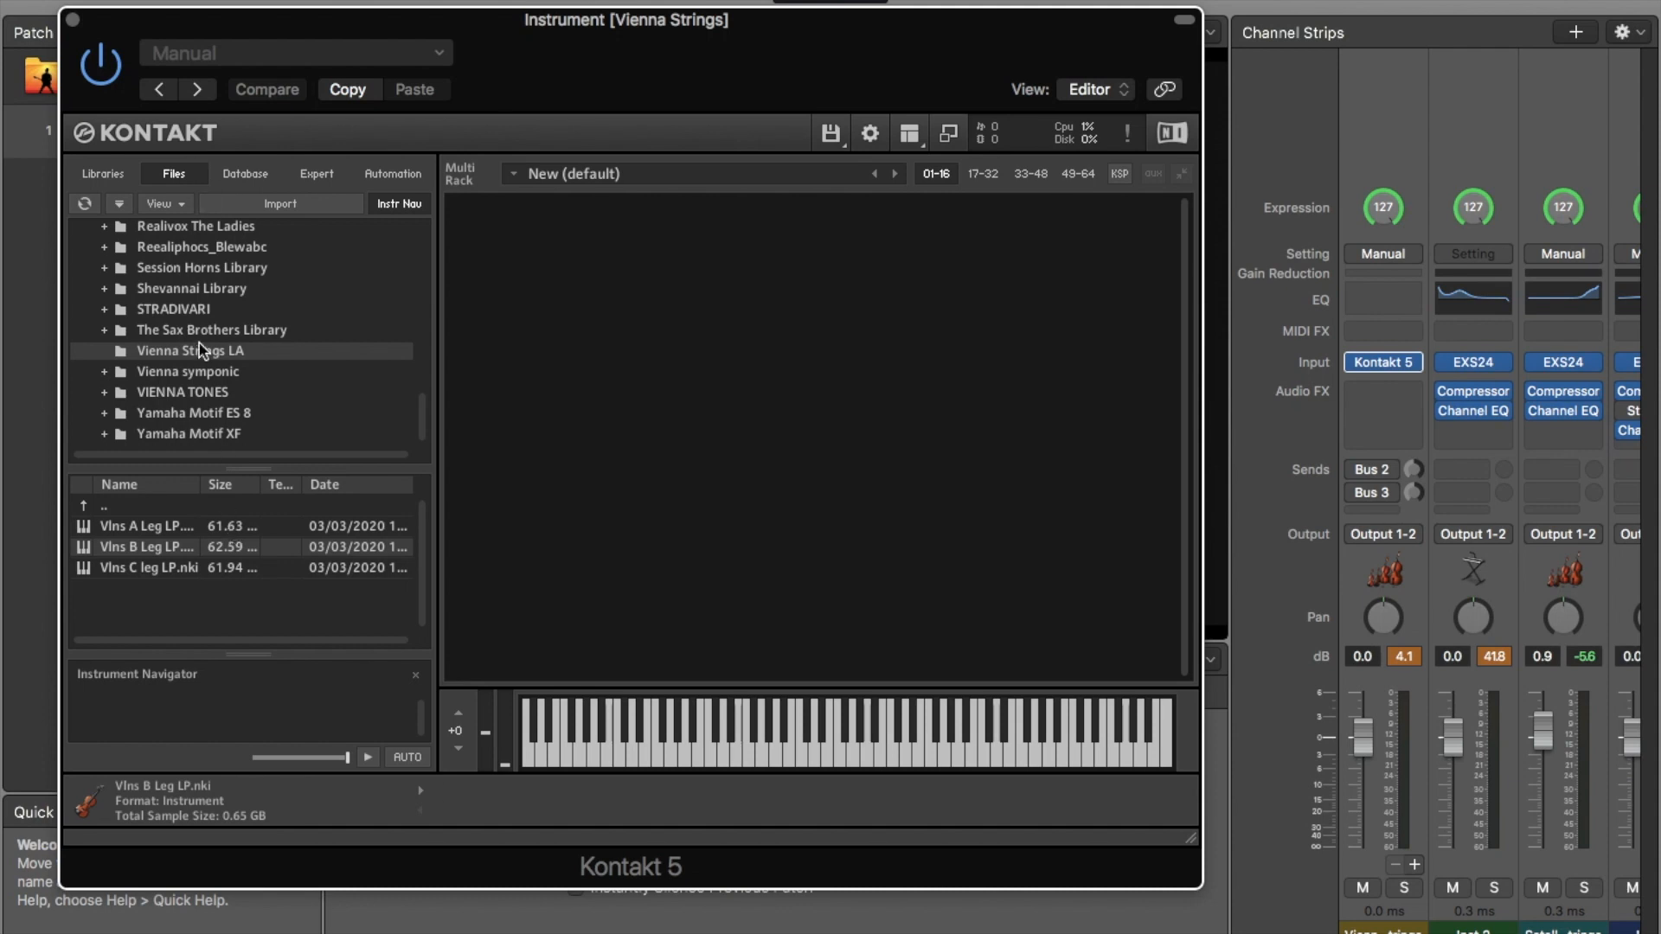
click(168, 529)
drag(158, 599, 554, 296)
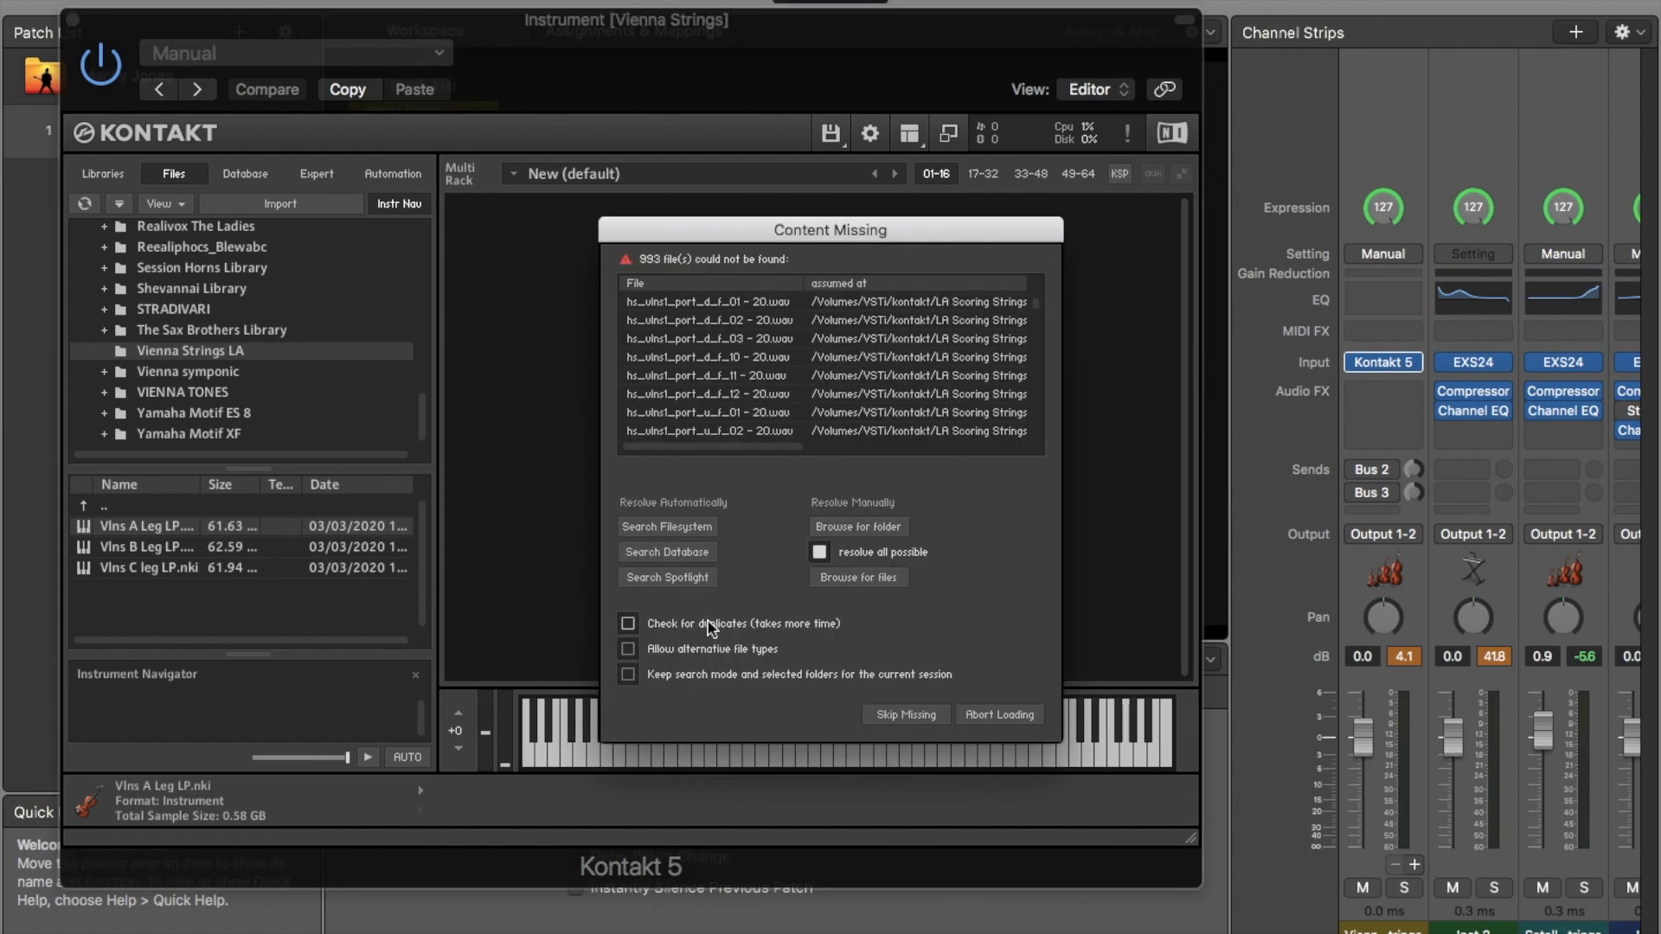
click(666, 577)
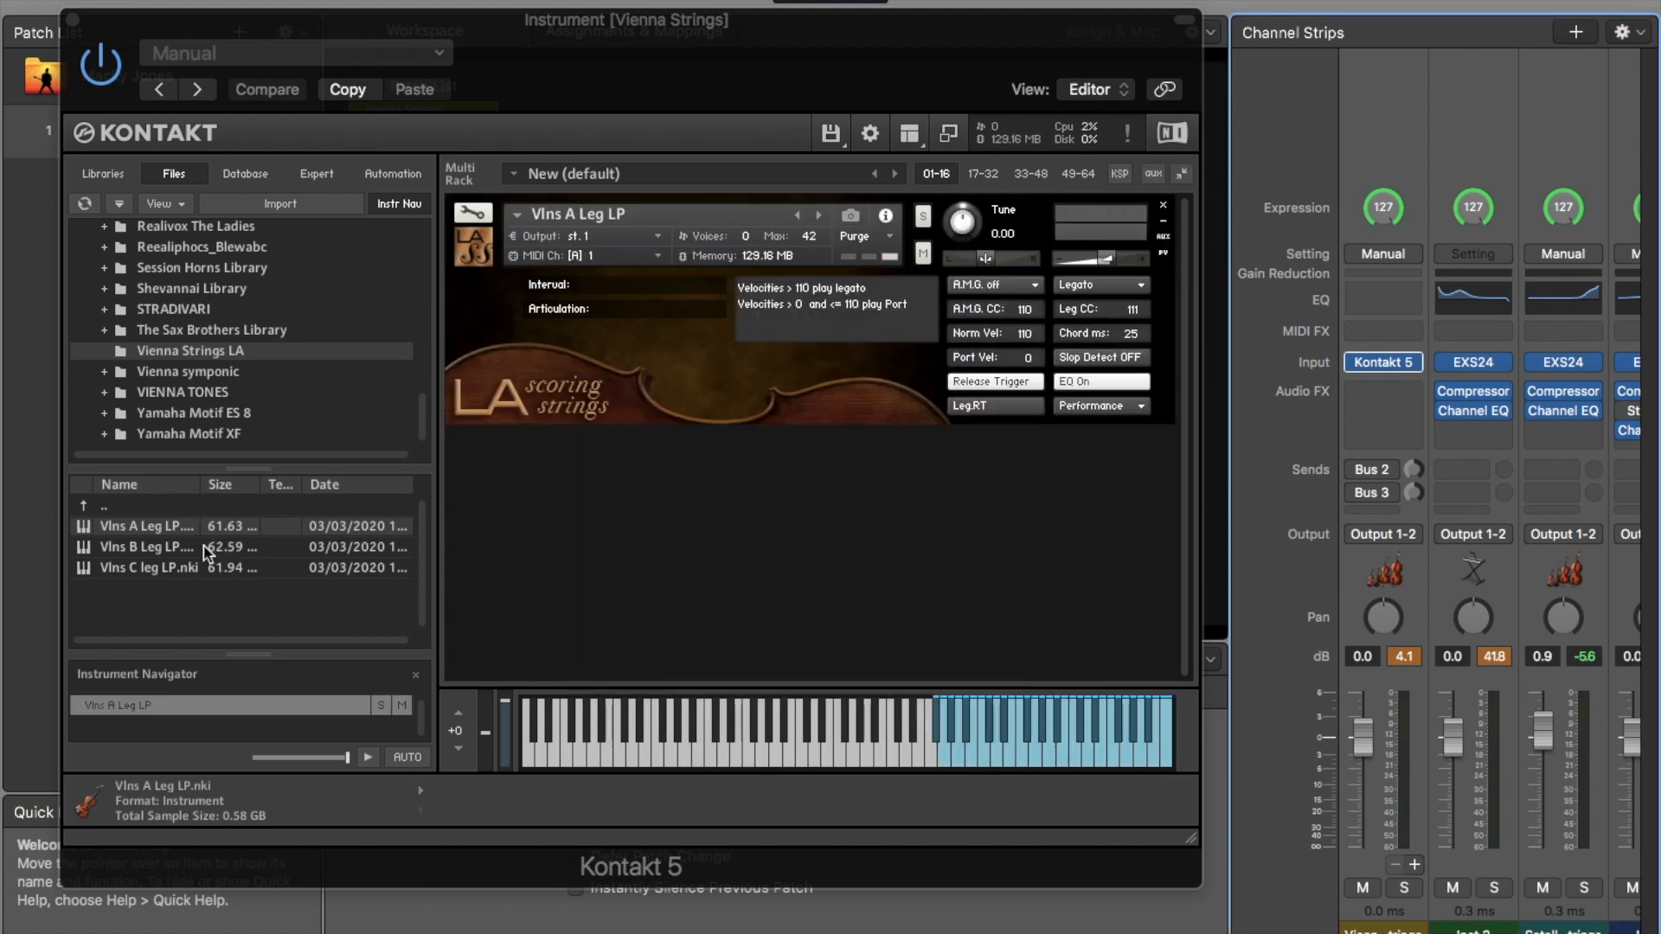
- Add Vlns B Leg LP to the rack and resolve its missing samples with a Spotlight search
click(170, 548)
drag(163, 550, 679, 520)
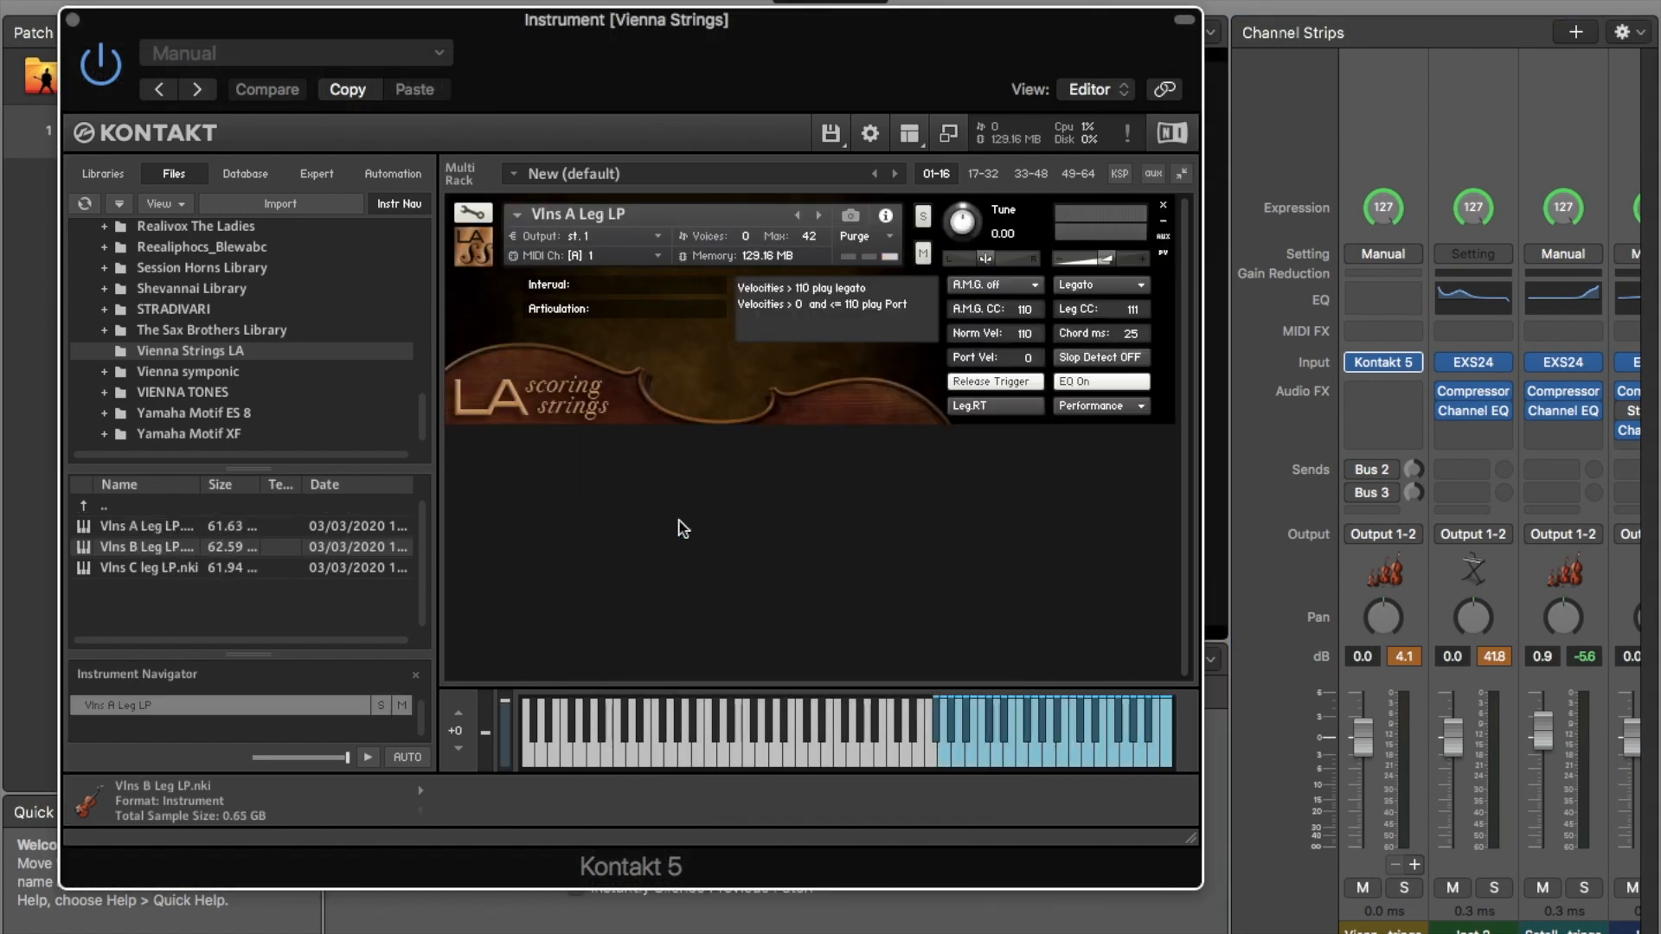
click(666, 577)
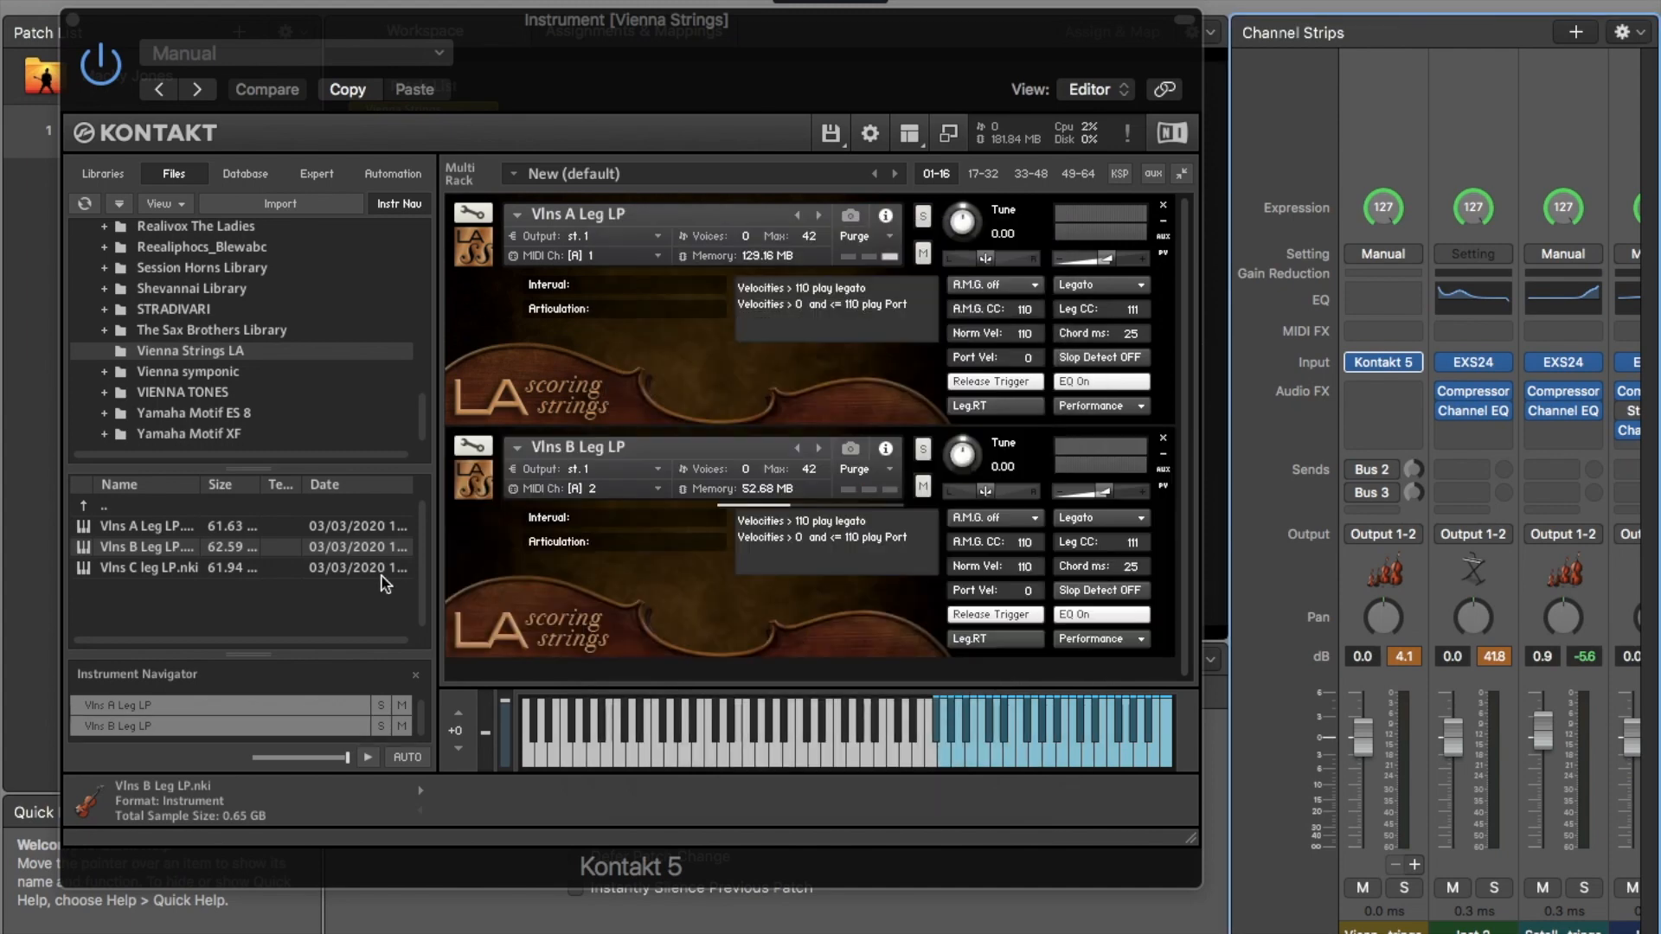
- Add Vlns C leg LP below the other two instruments and resolve its missing samples with a Spotlight search
drag(239, 567, 663, 680)
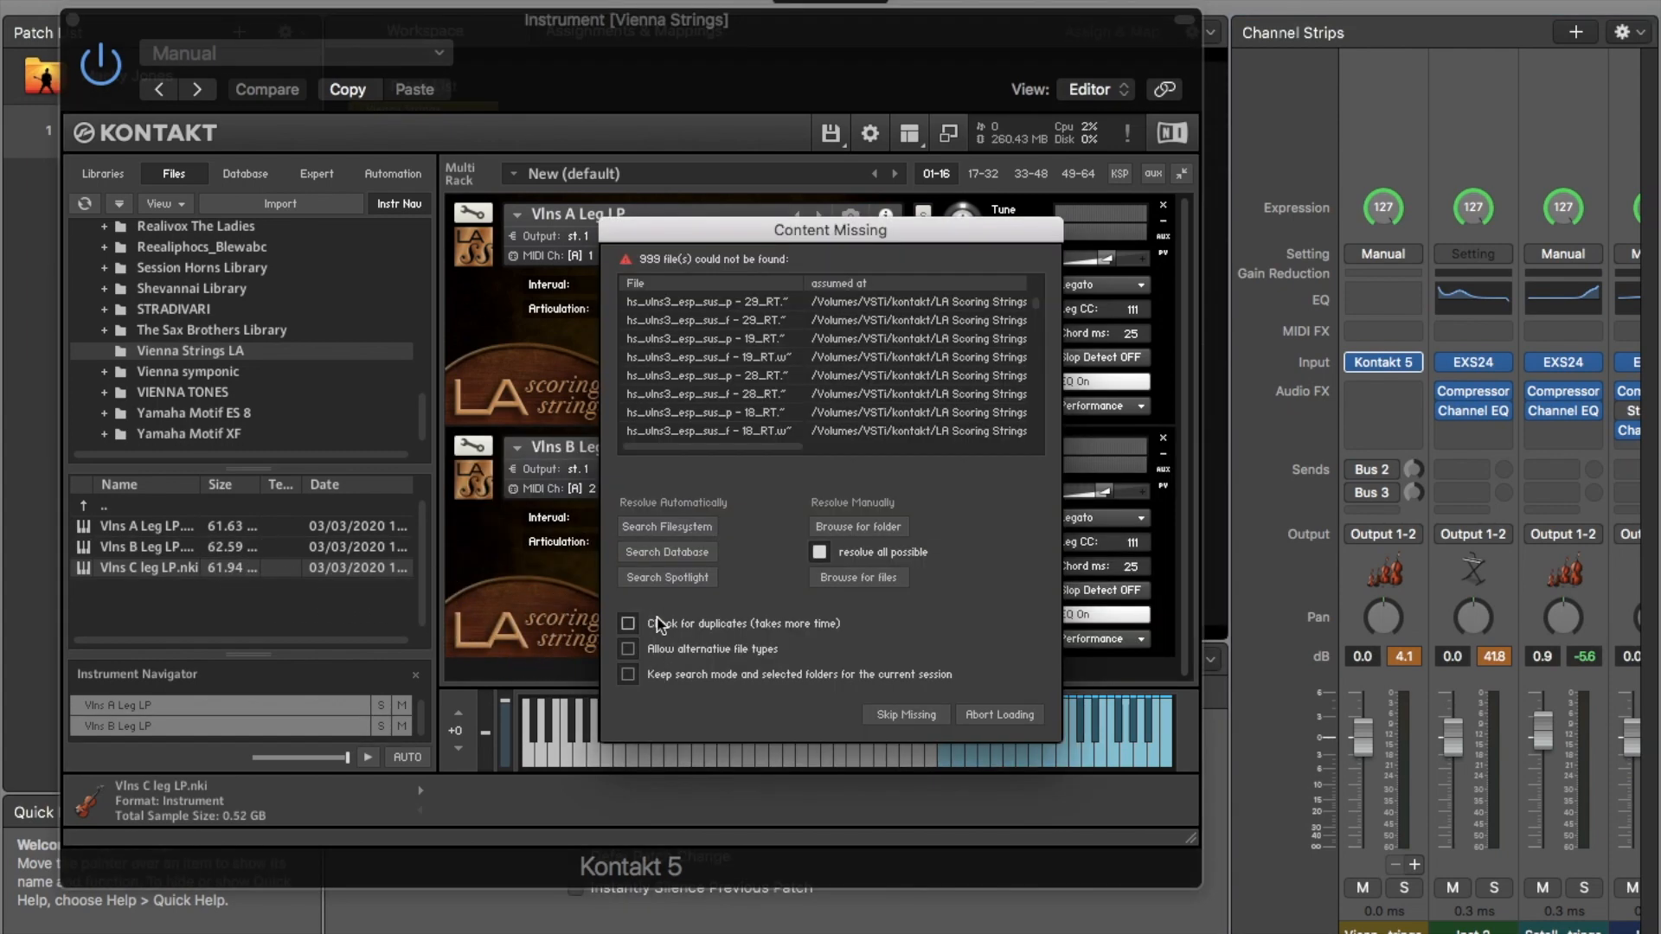
click(657, 579)
scroll(657, 591, up, 3)
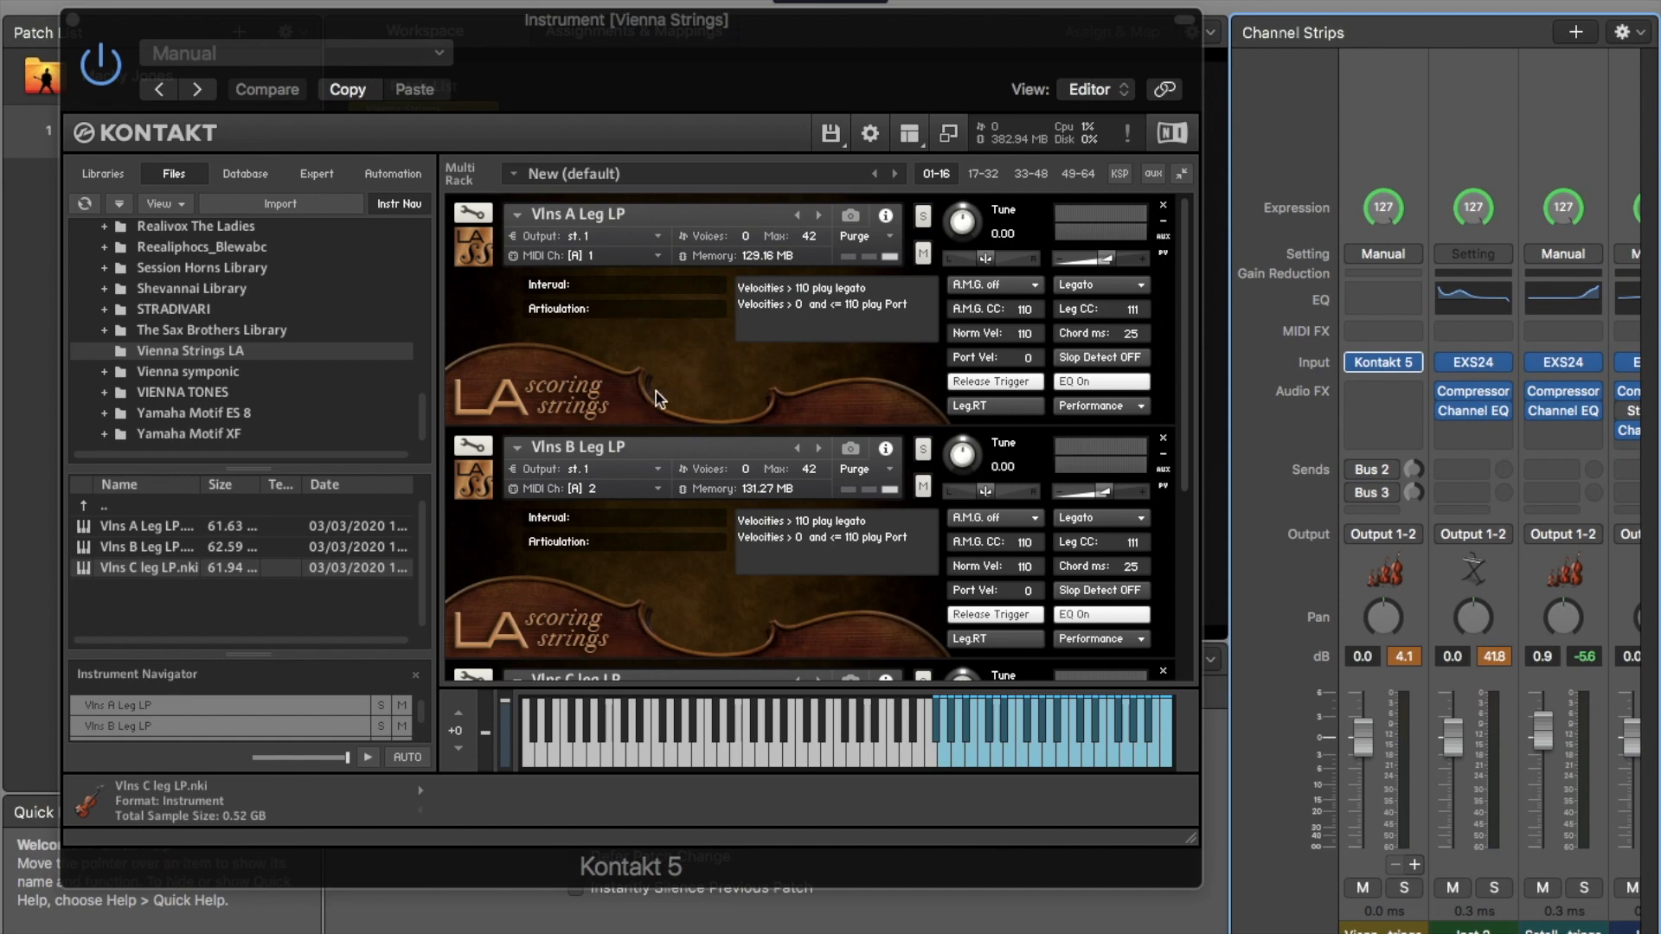
scroll(879, 398, down, 2)
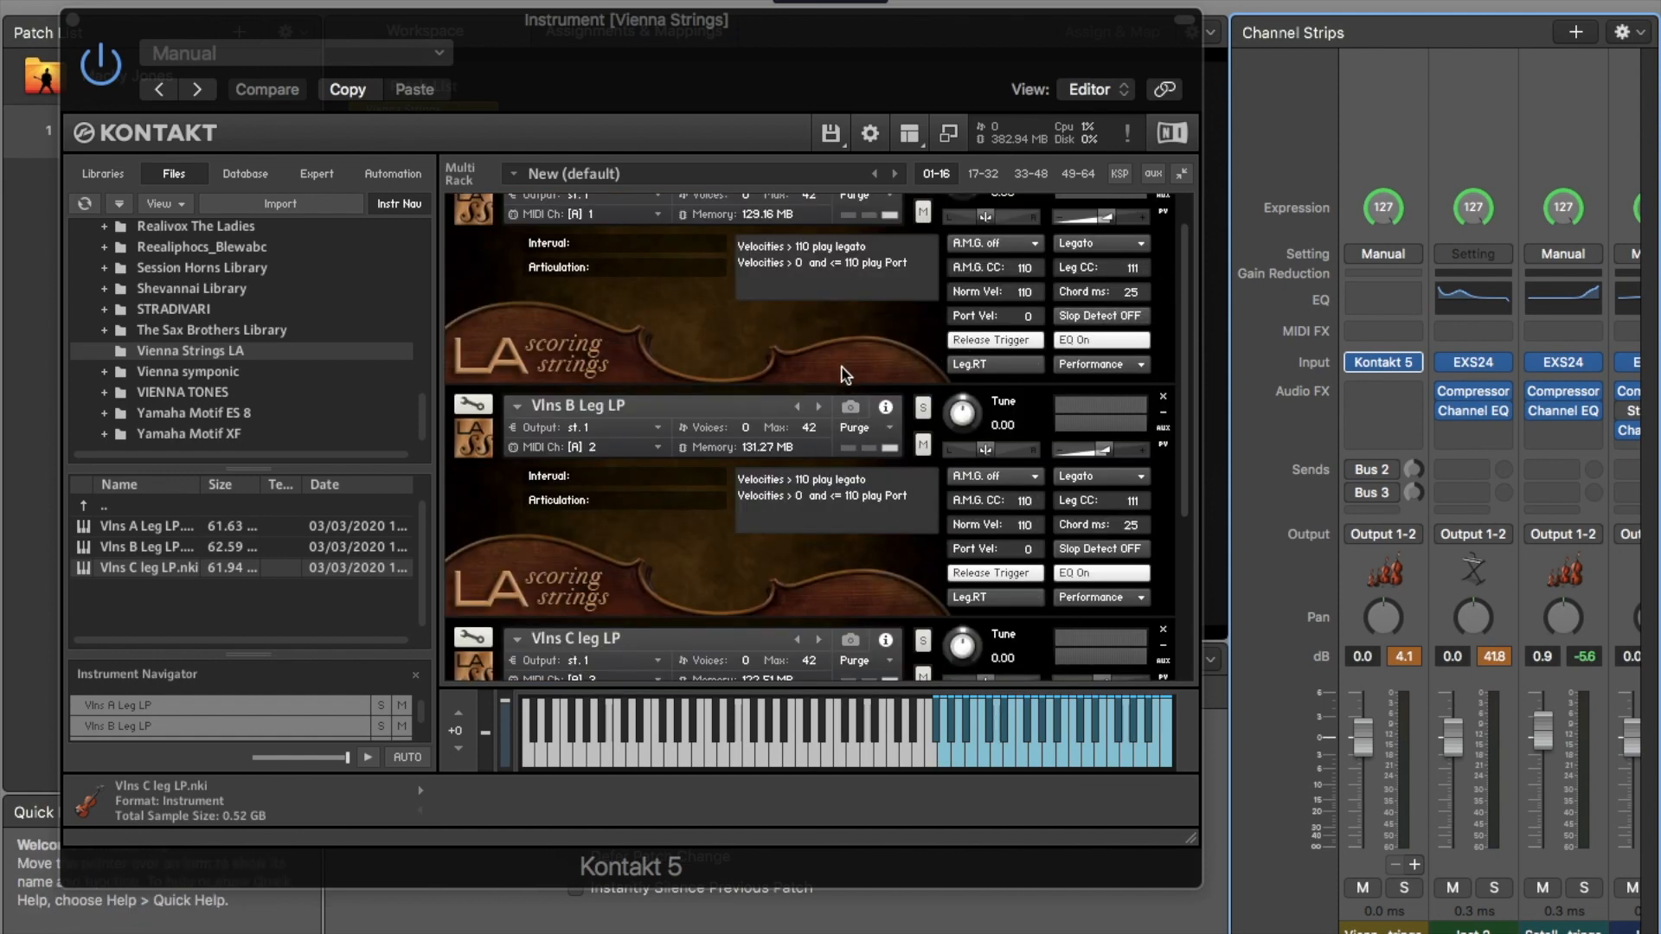
scroll(844, 373, down, 2)
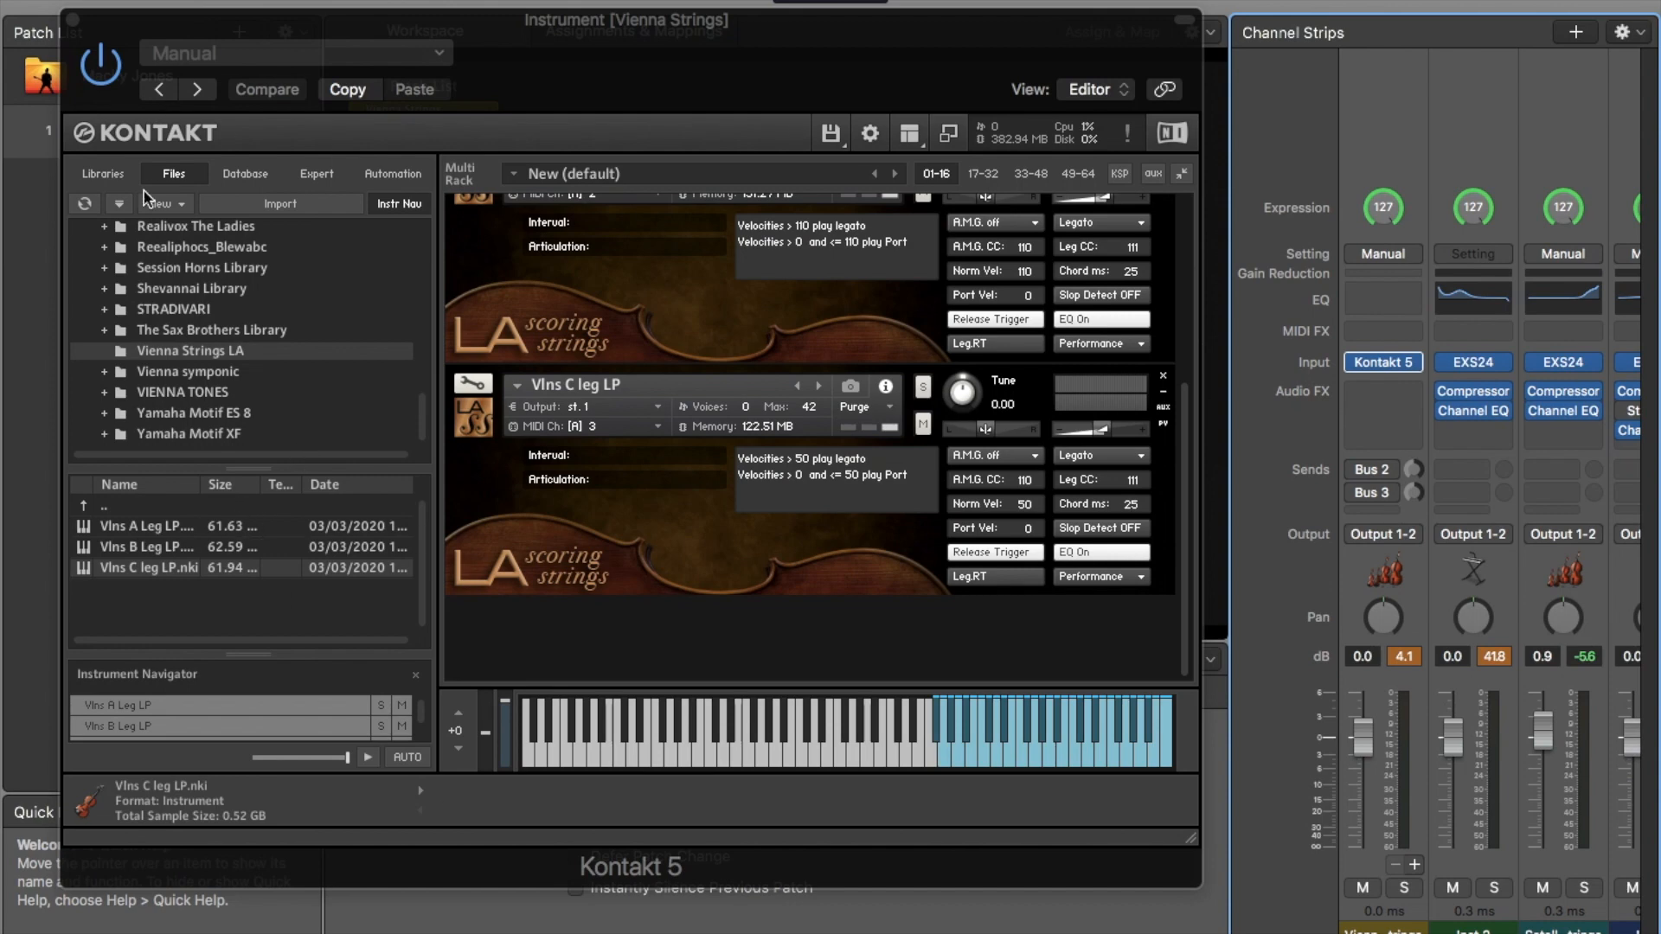
- Switch the browser to the libraries view and set the MIDI channel of Vlns A Leg LP to omni
click(103, 173)
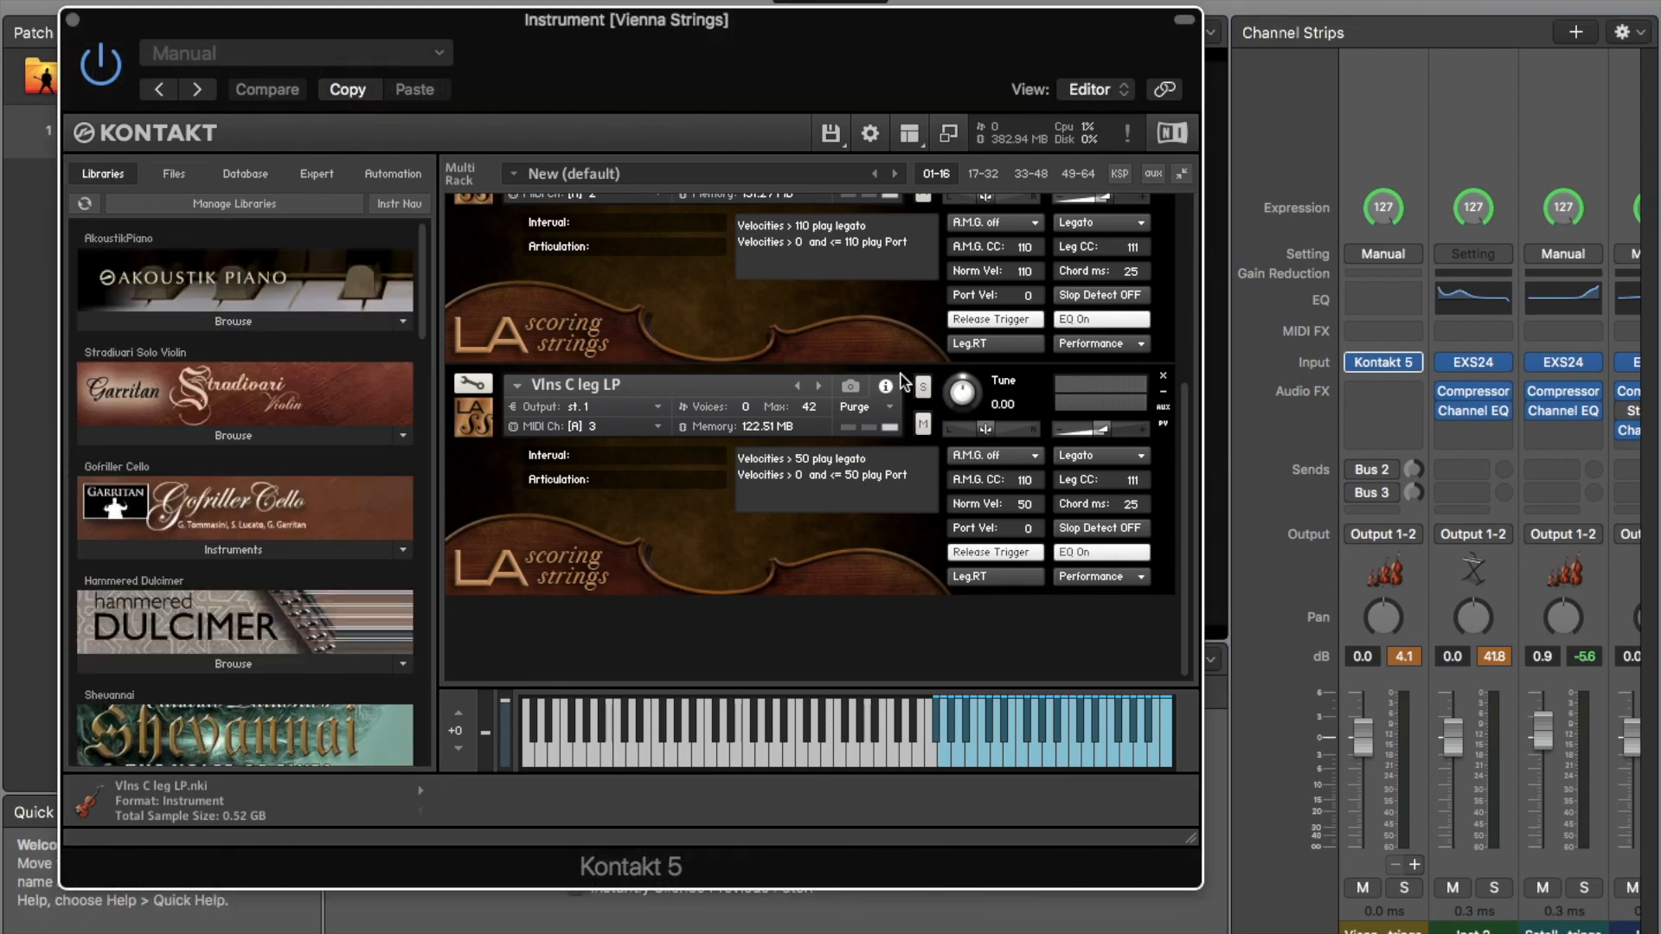
scroll(902, 383, up, 3)
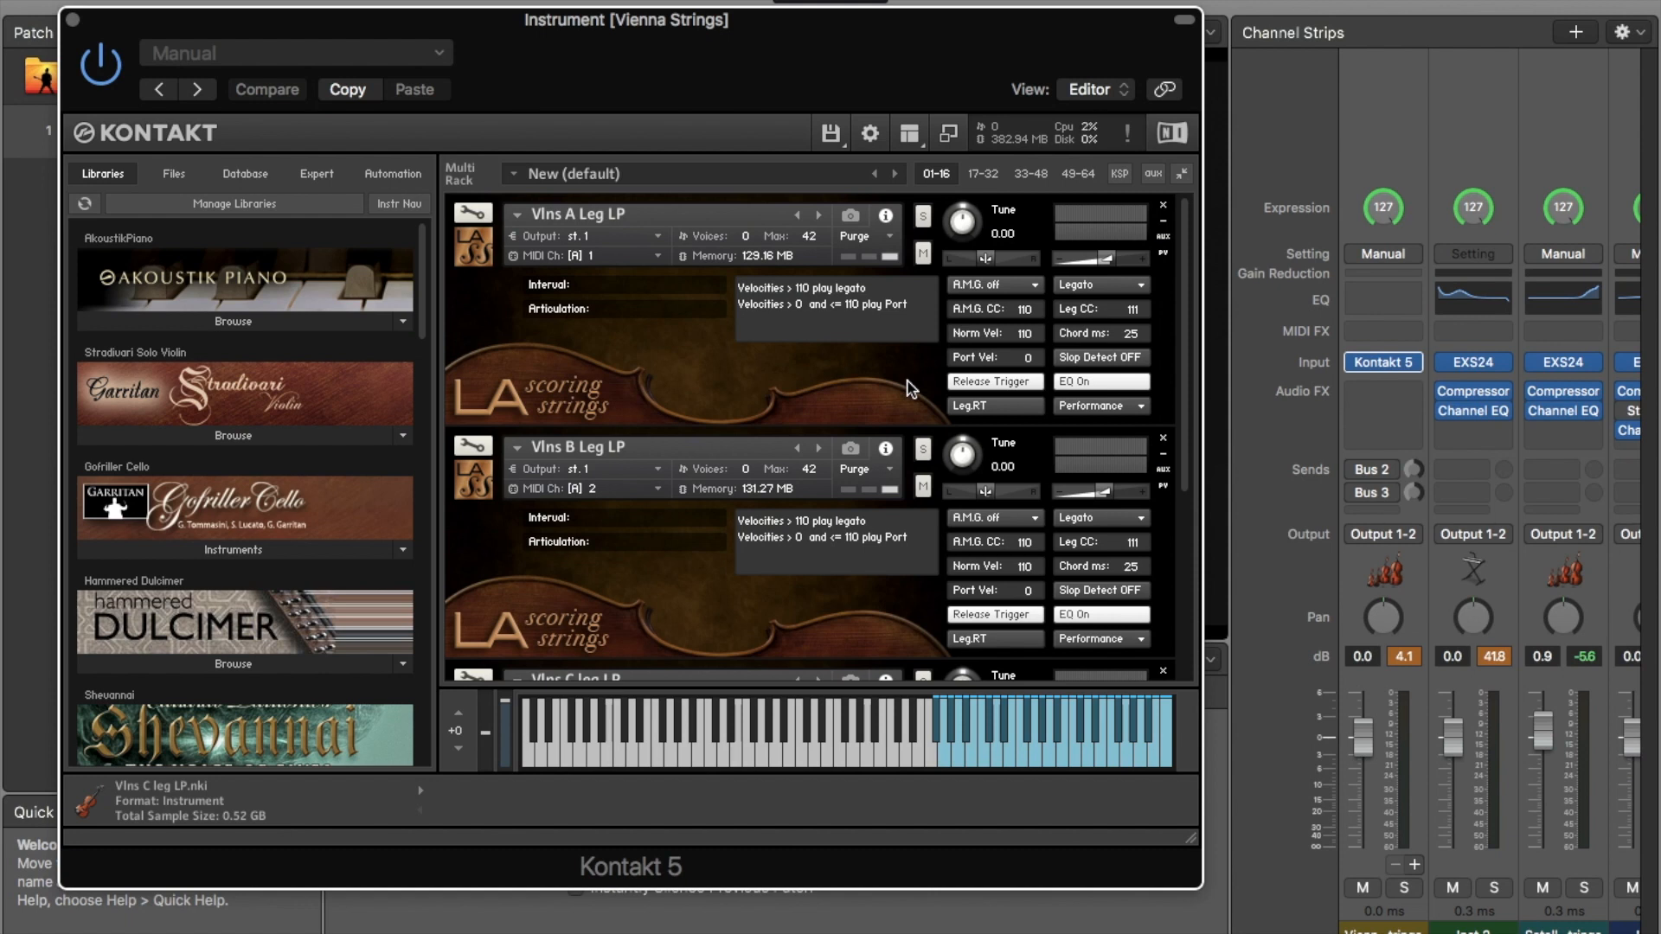
click(548, 257)
click(571, 256)
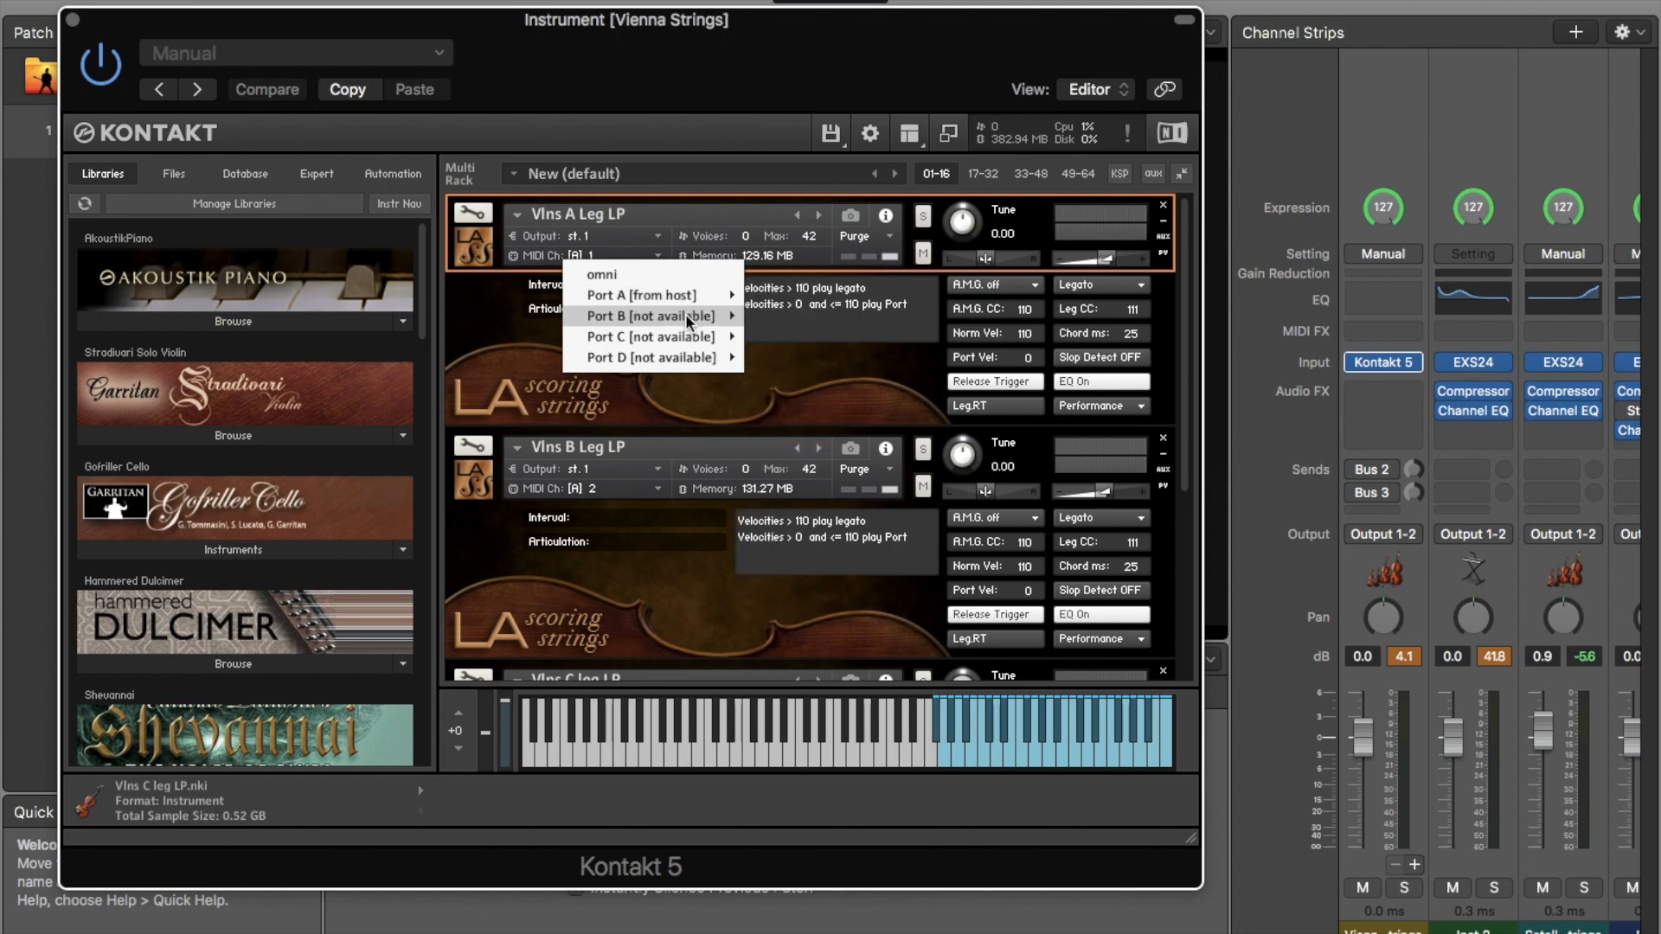
mouse_move(687, 310)
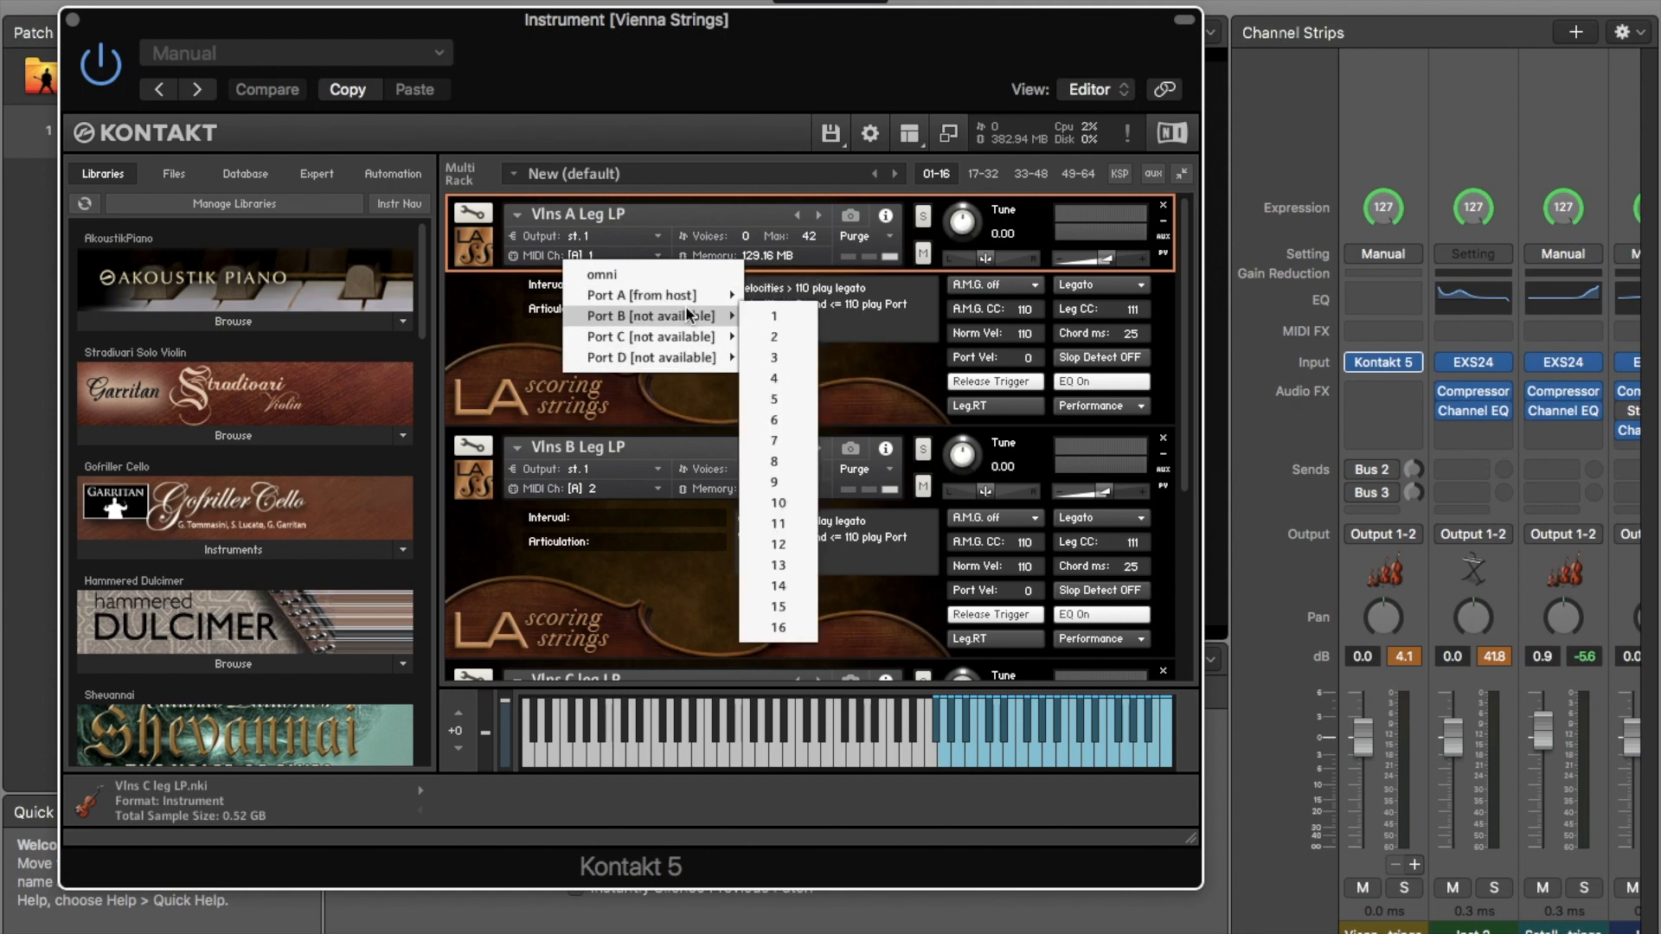
click(614, 277)
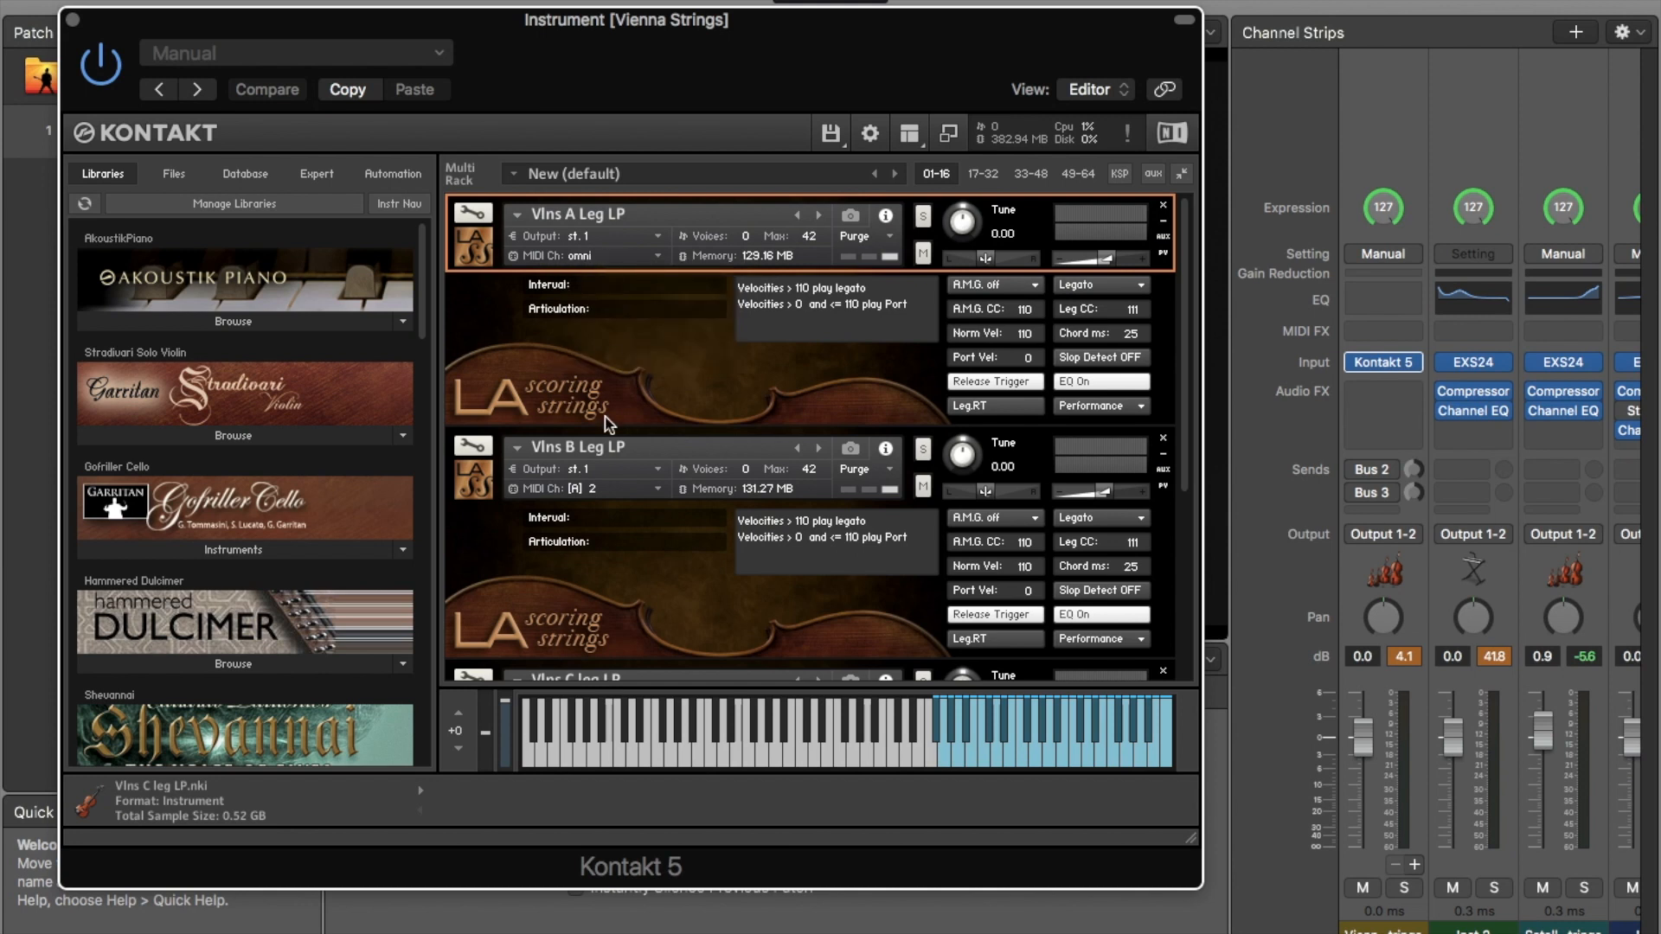
- Set the MIDI channel of both Vlns B Leg LP and Vlns C leg LP to omni
click(585, 490)
click(603, 508)
scroll(576, 505, down, 5)
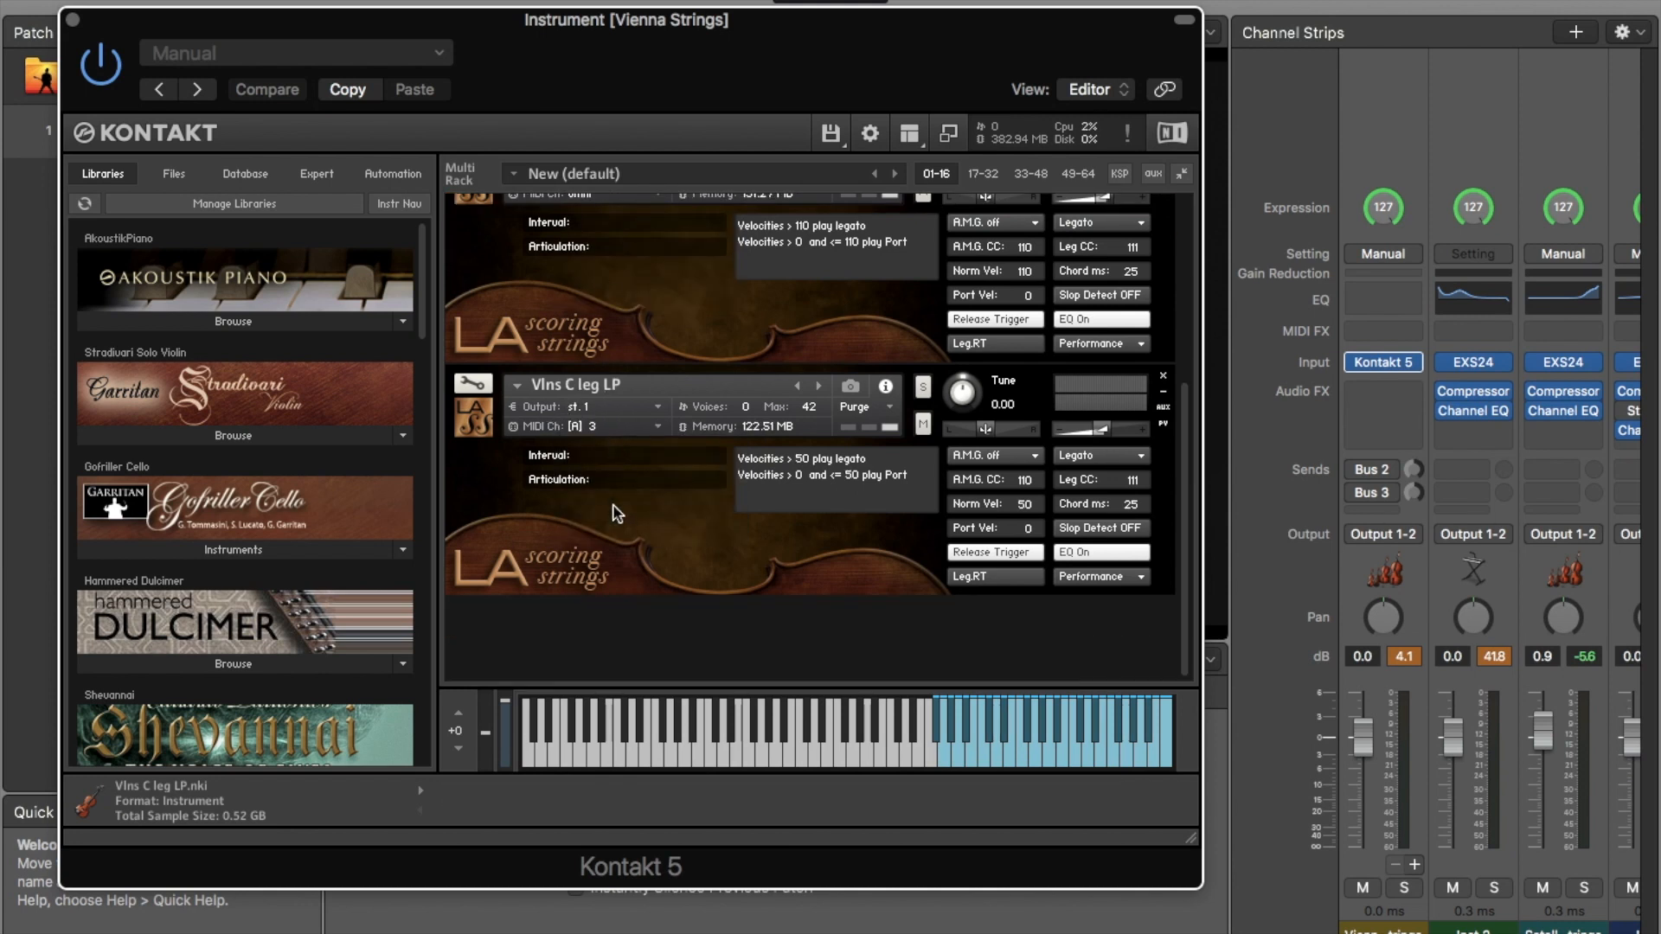
scroll(601, 482, up, 2)
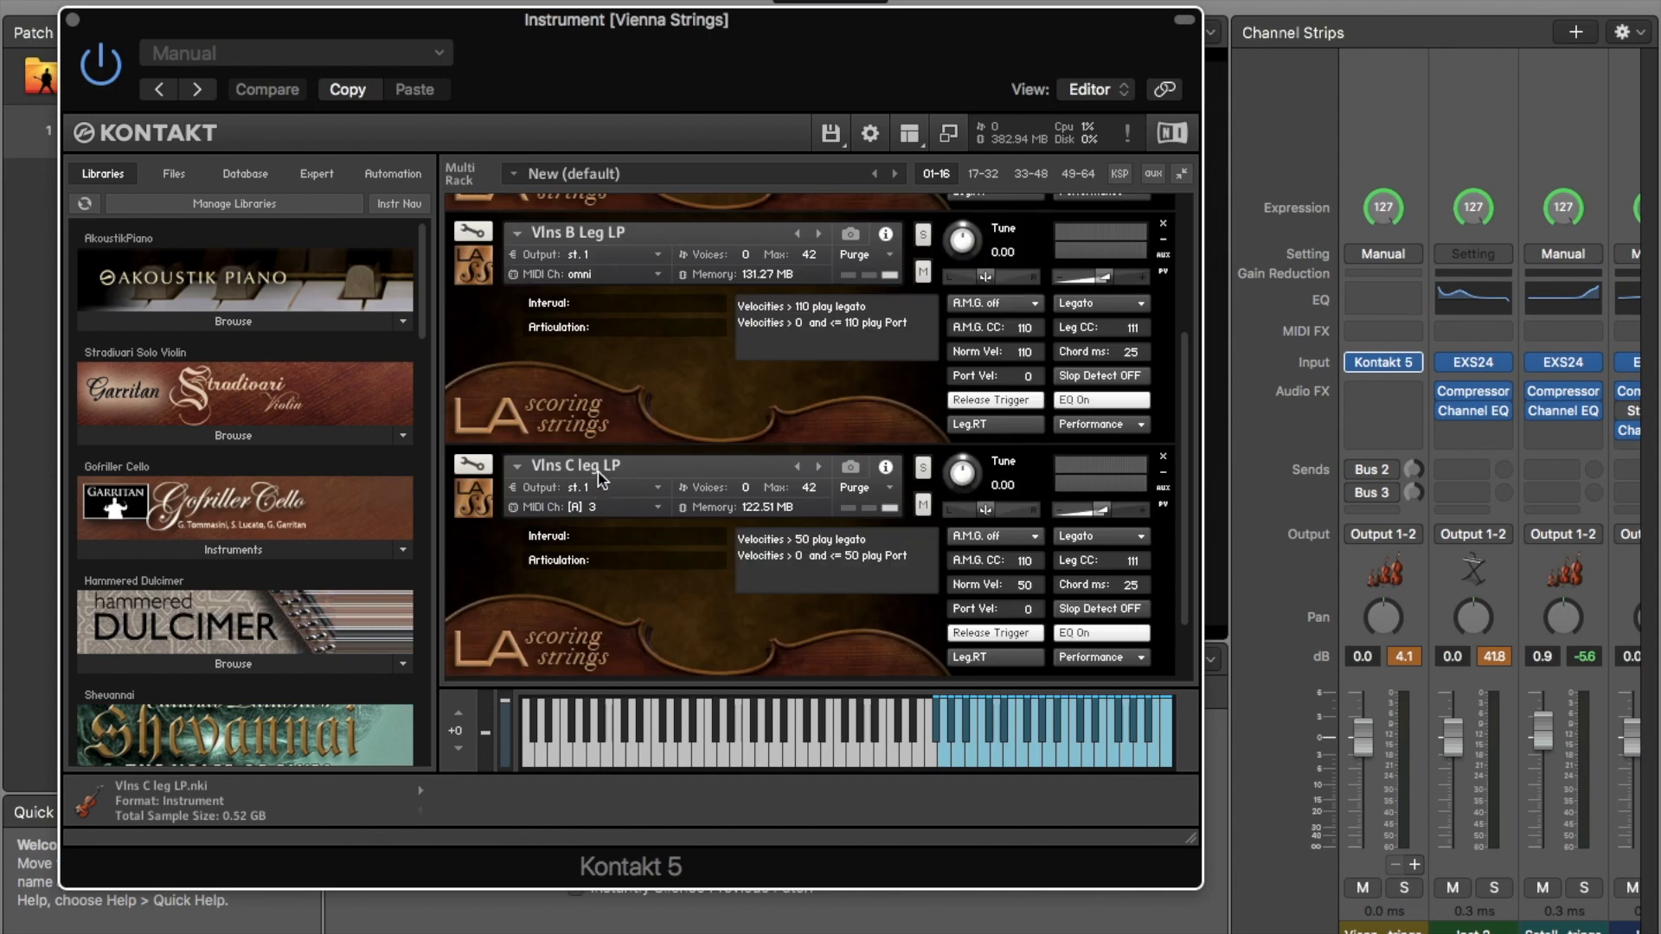
scroll(598, 311, up, 5)
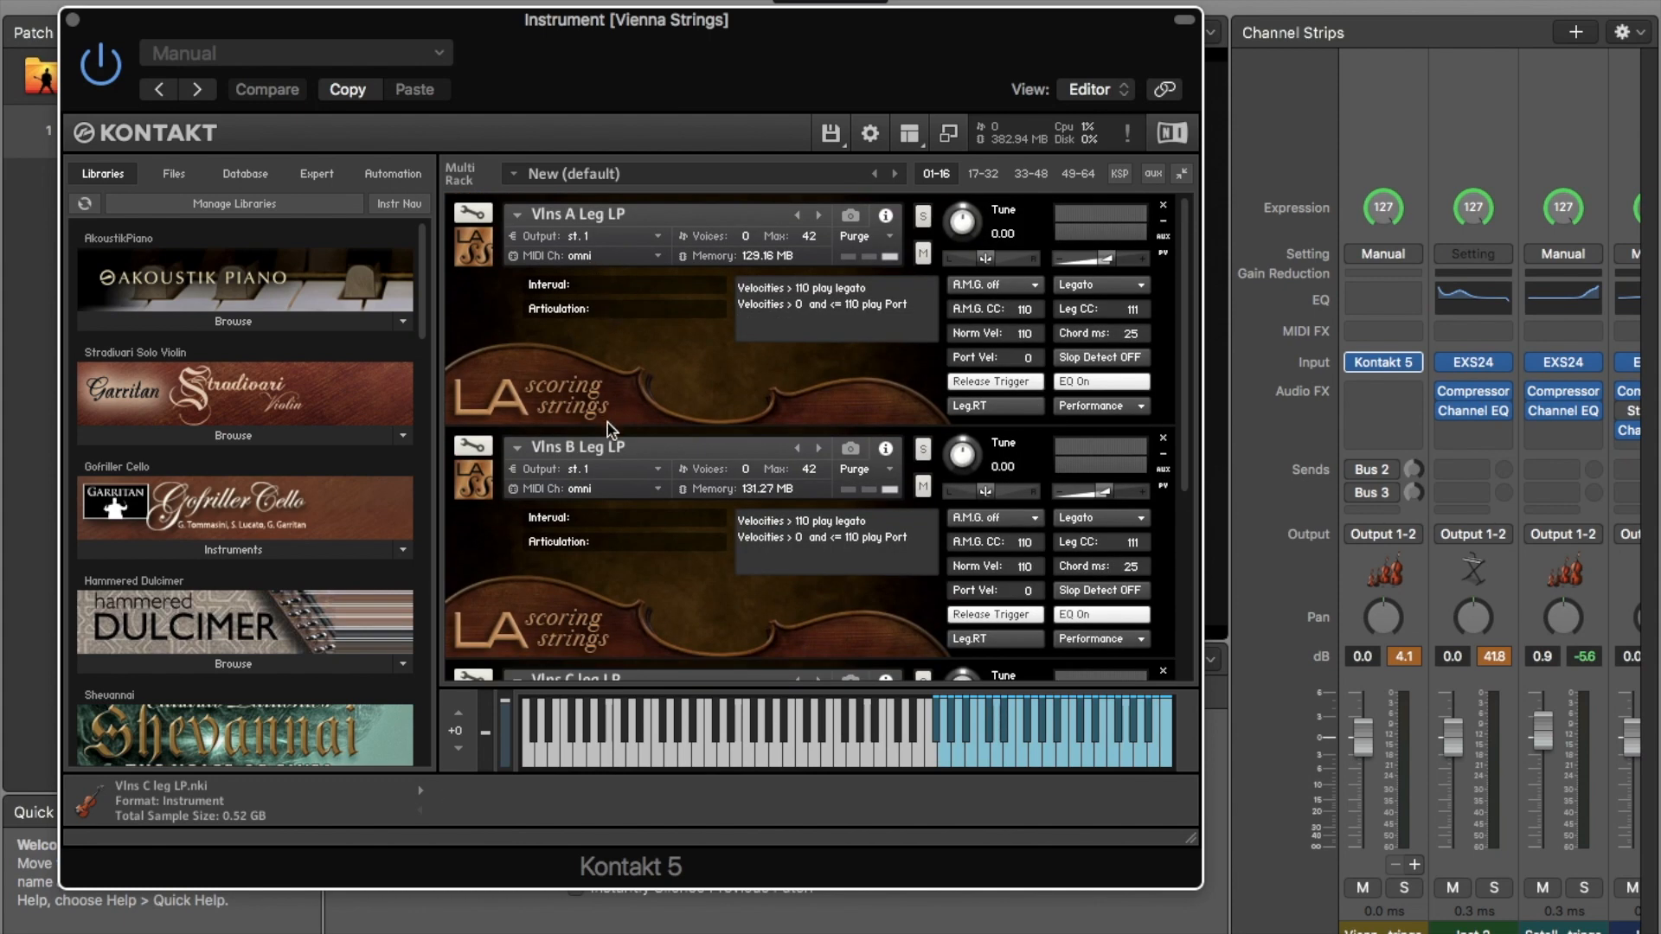
scroll(607, 421, down, 5)
click(597, 490)
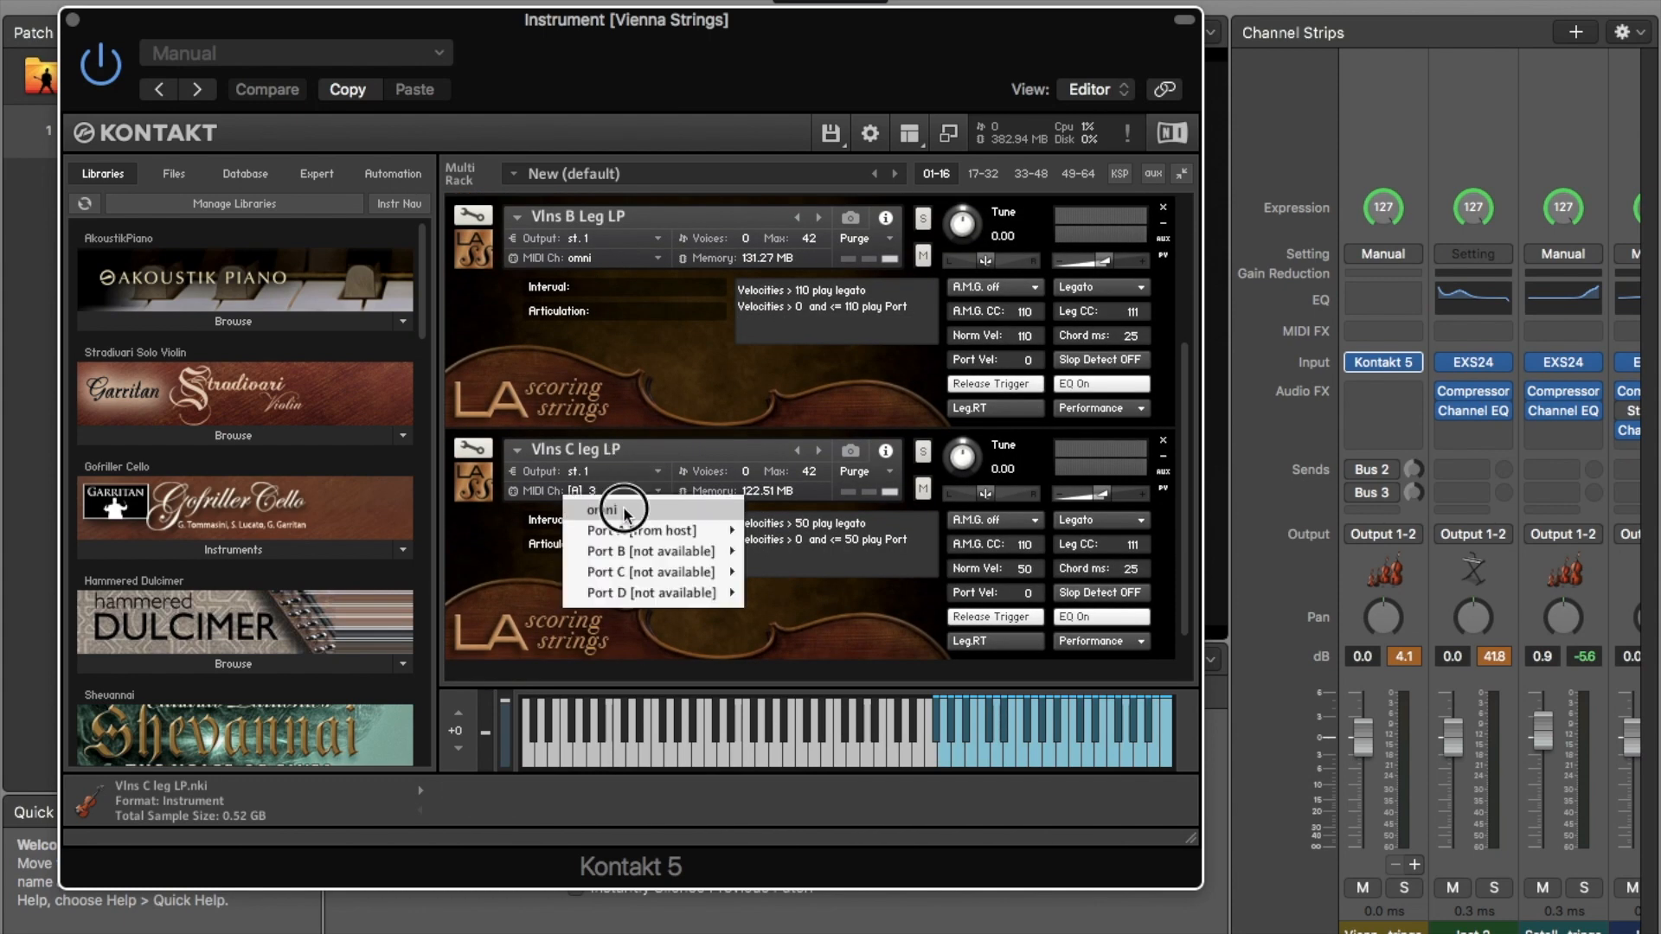
click(617, 509)
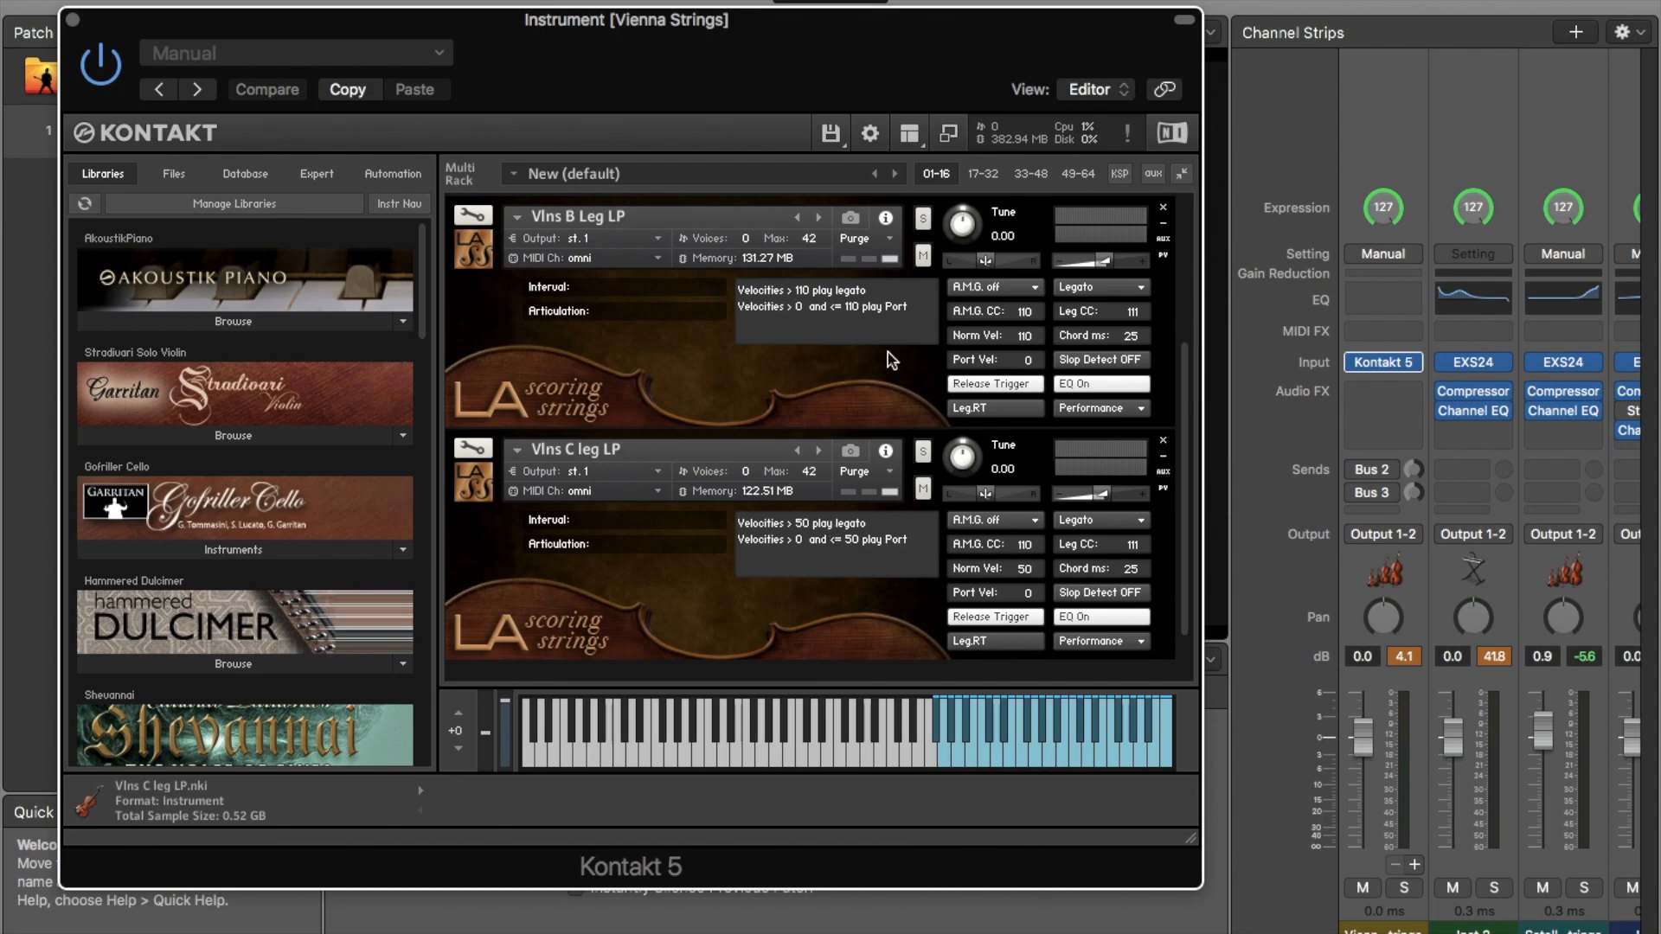
- Change the legato mode of all three violin instruments, A, B and C, to Legato Rel.Trig
scroll(887, 372, up, 5)
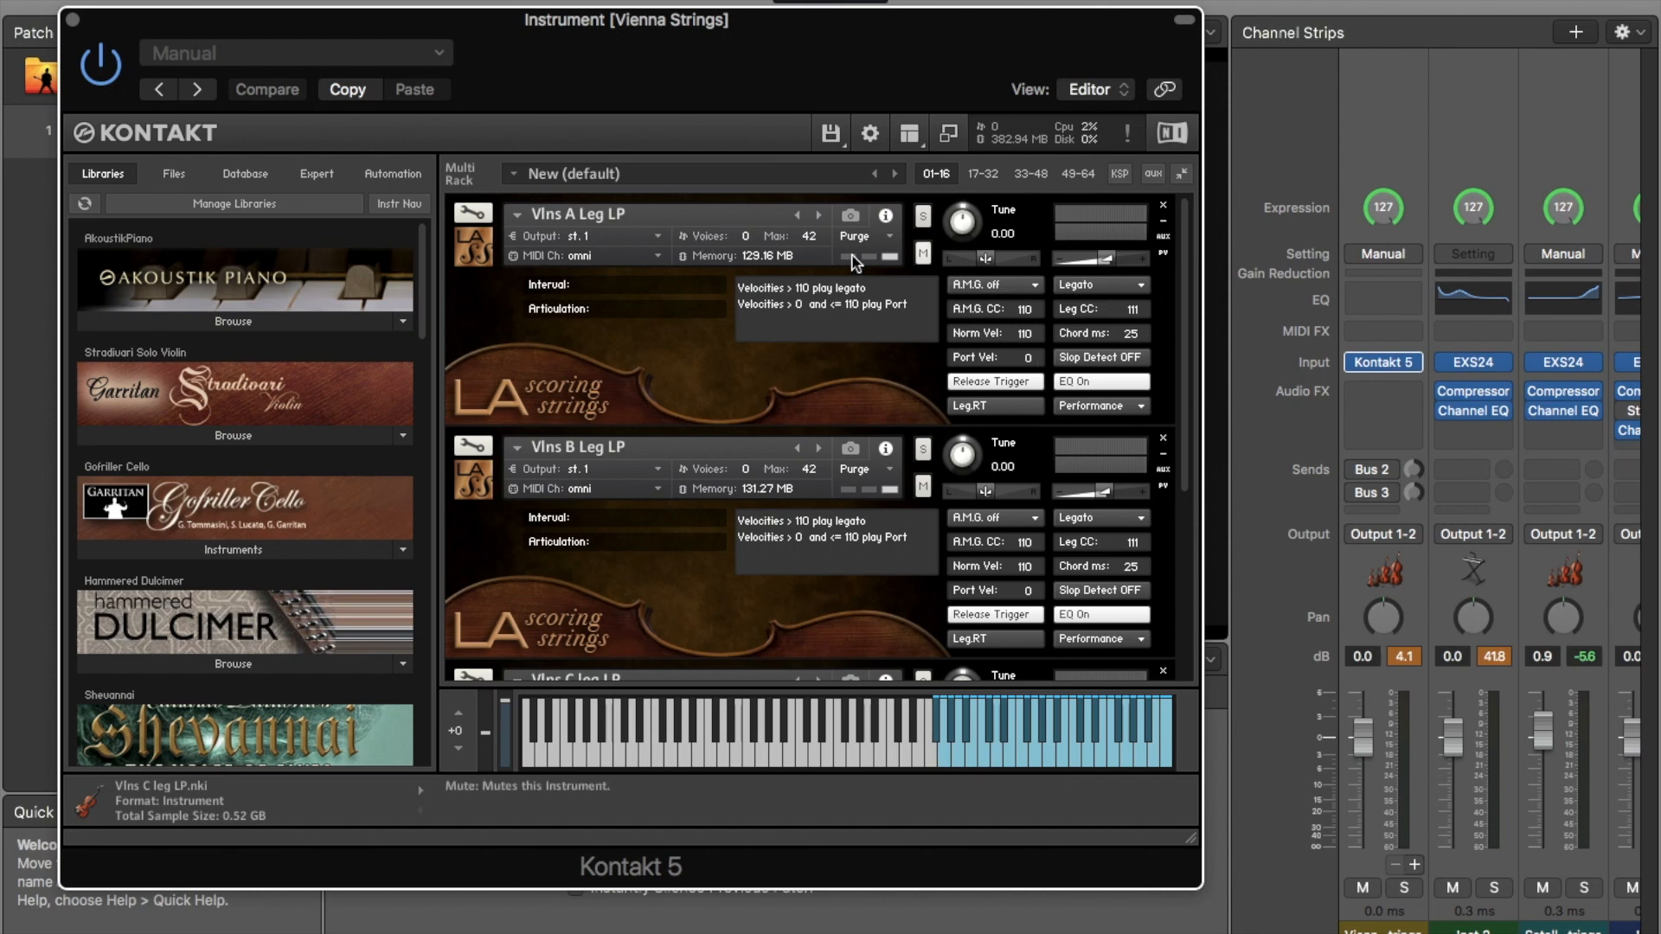
click(1140, 287)
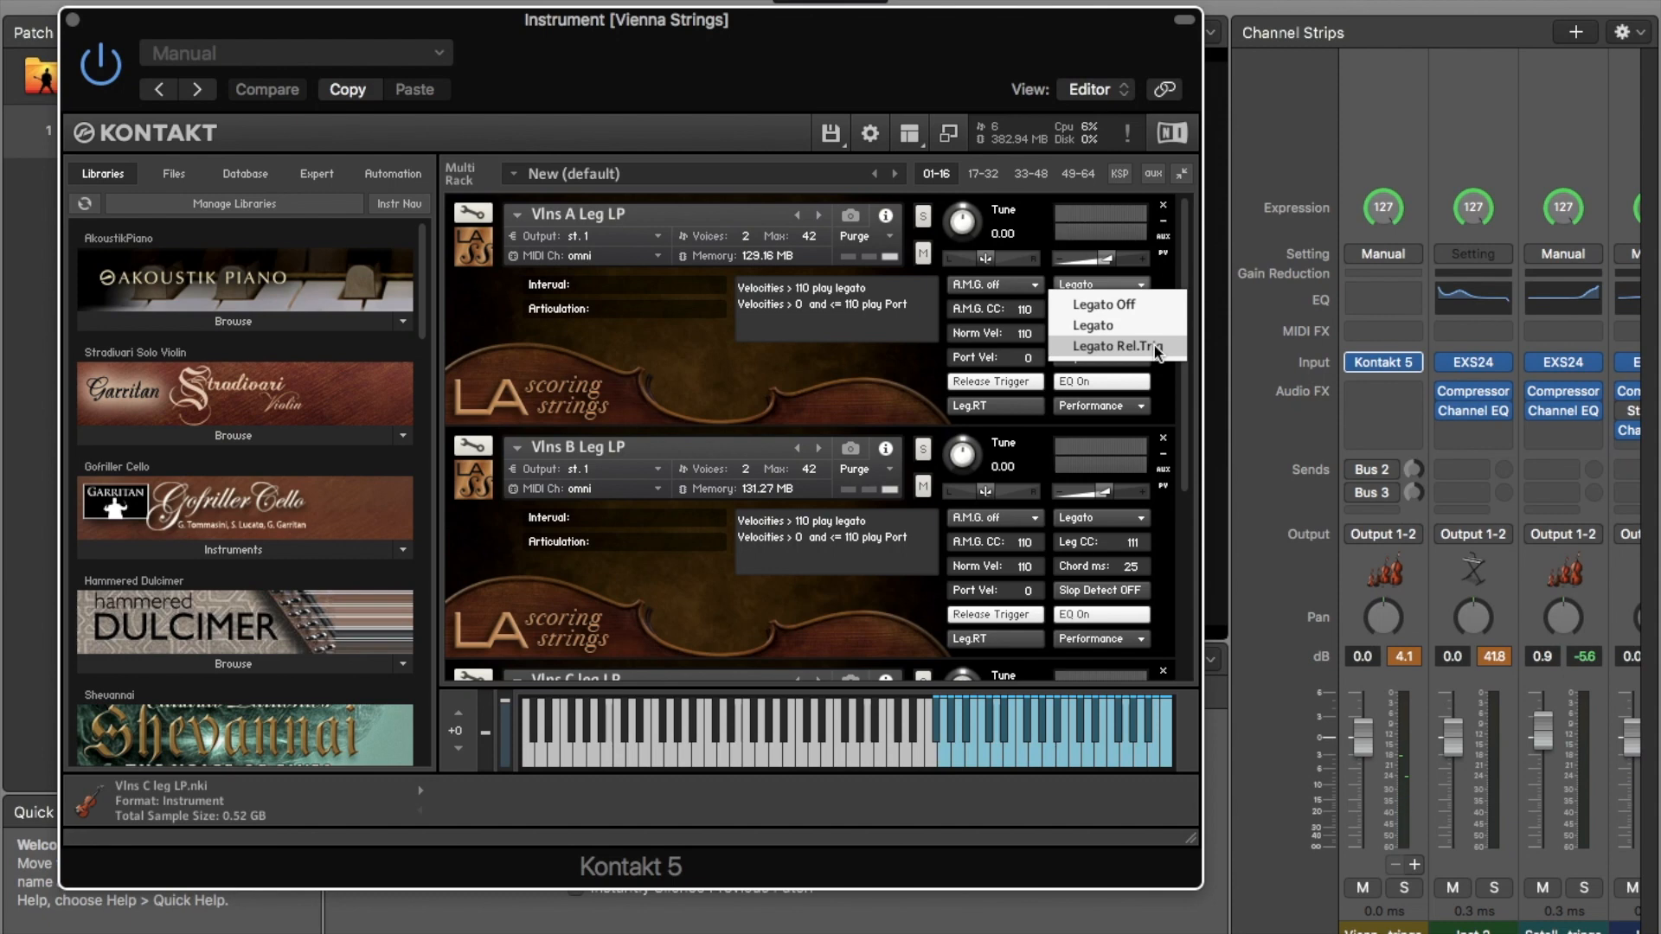
click(1131, 339)
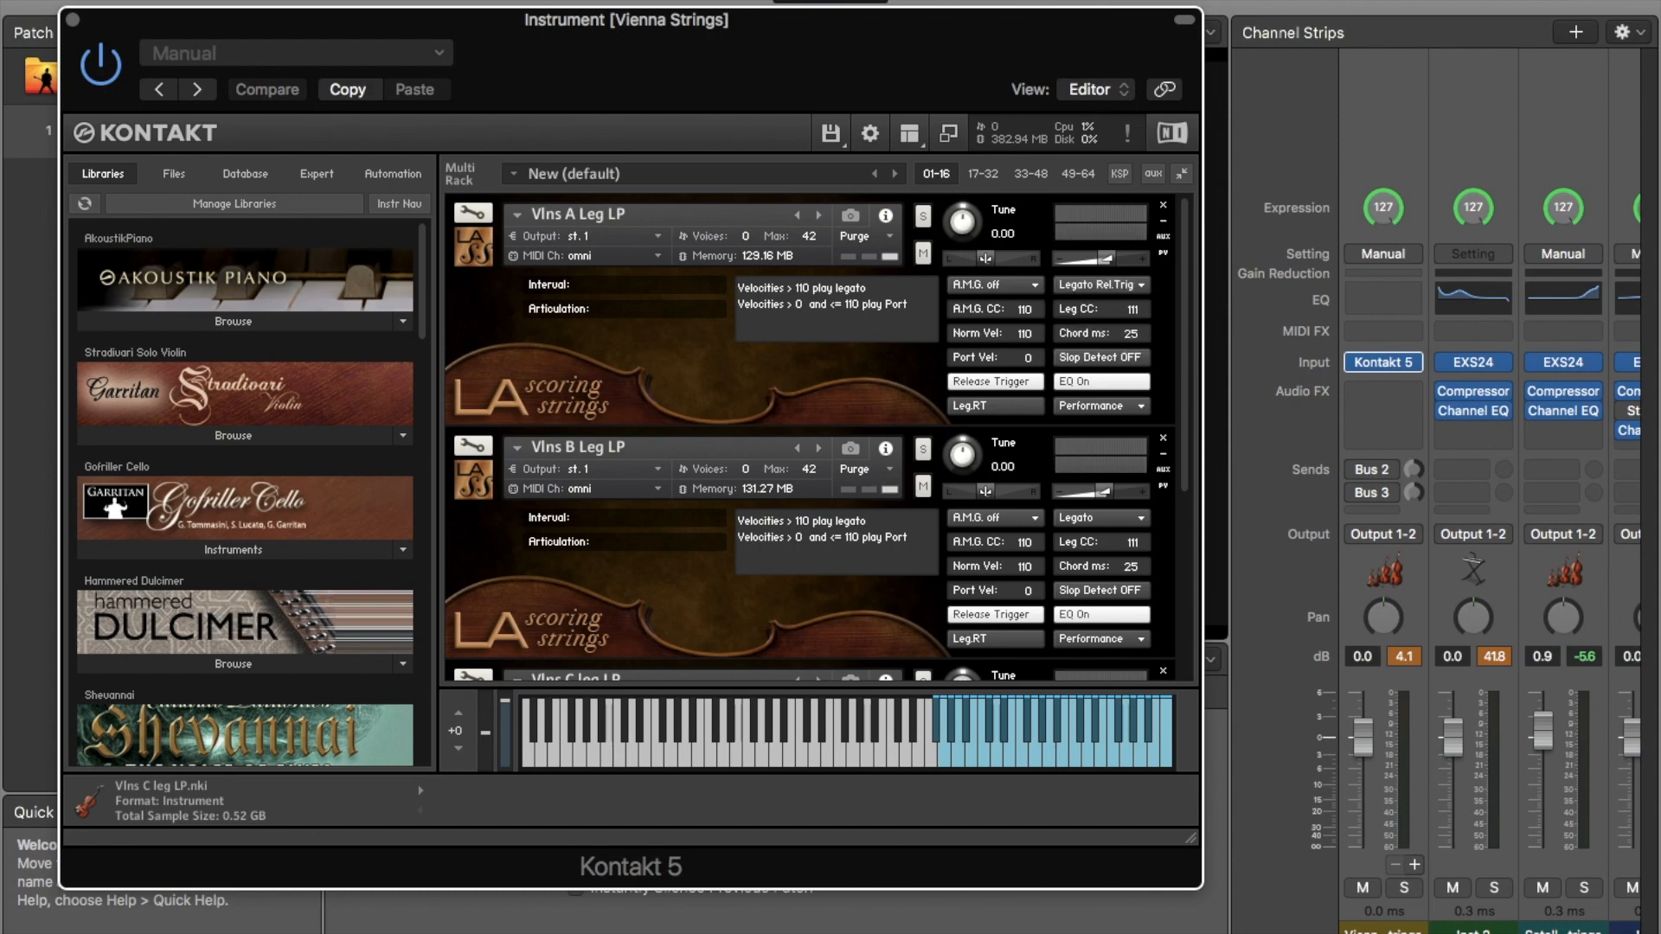
scroll(1123, 407, down, 2)
click(1138, 426)
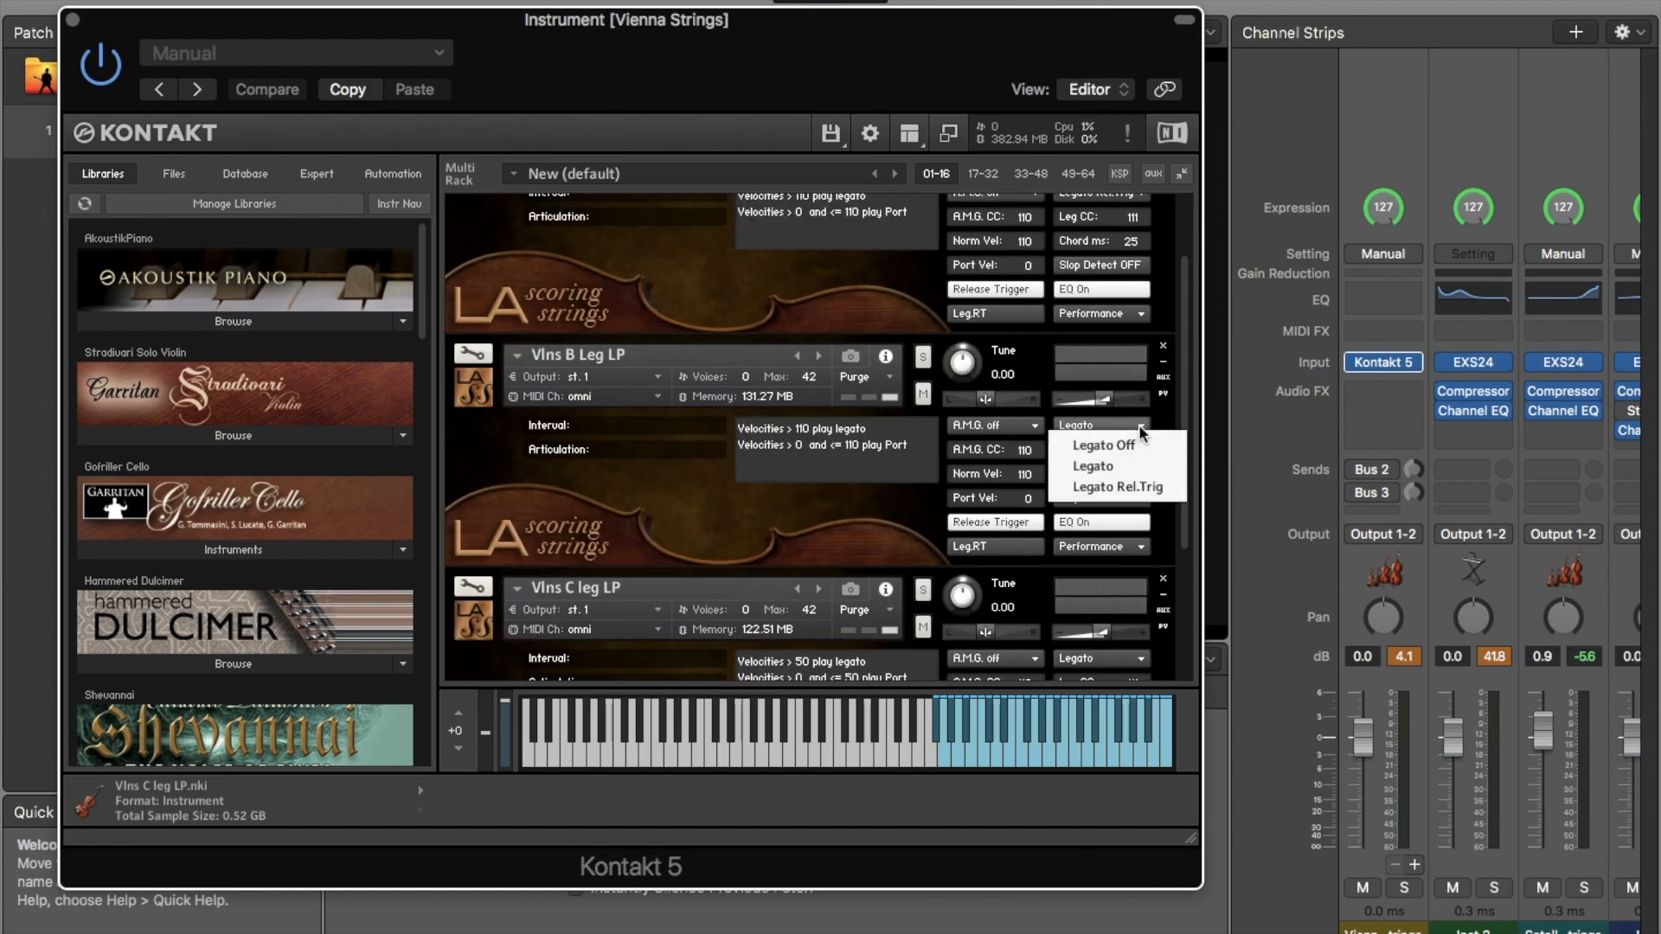
click(1138, 487)
scroll(1122, 527, down, 4)
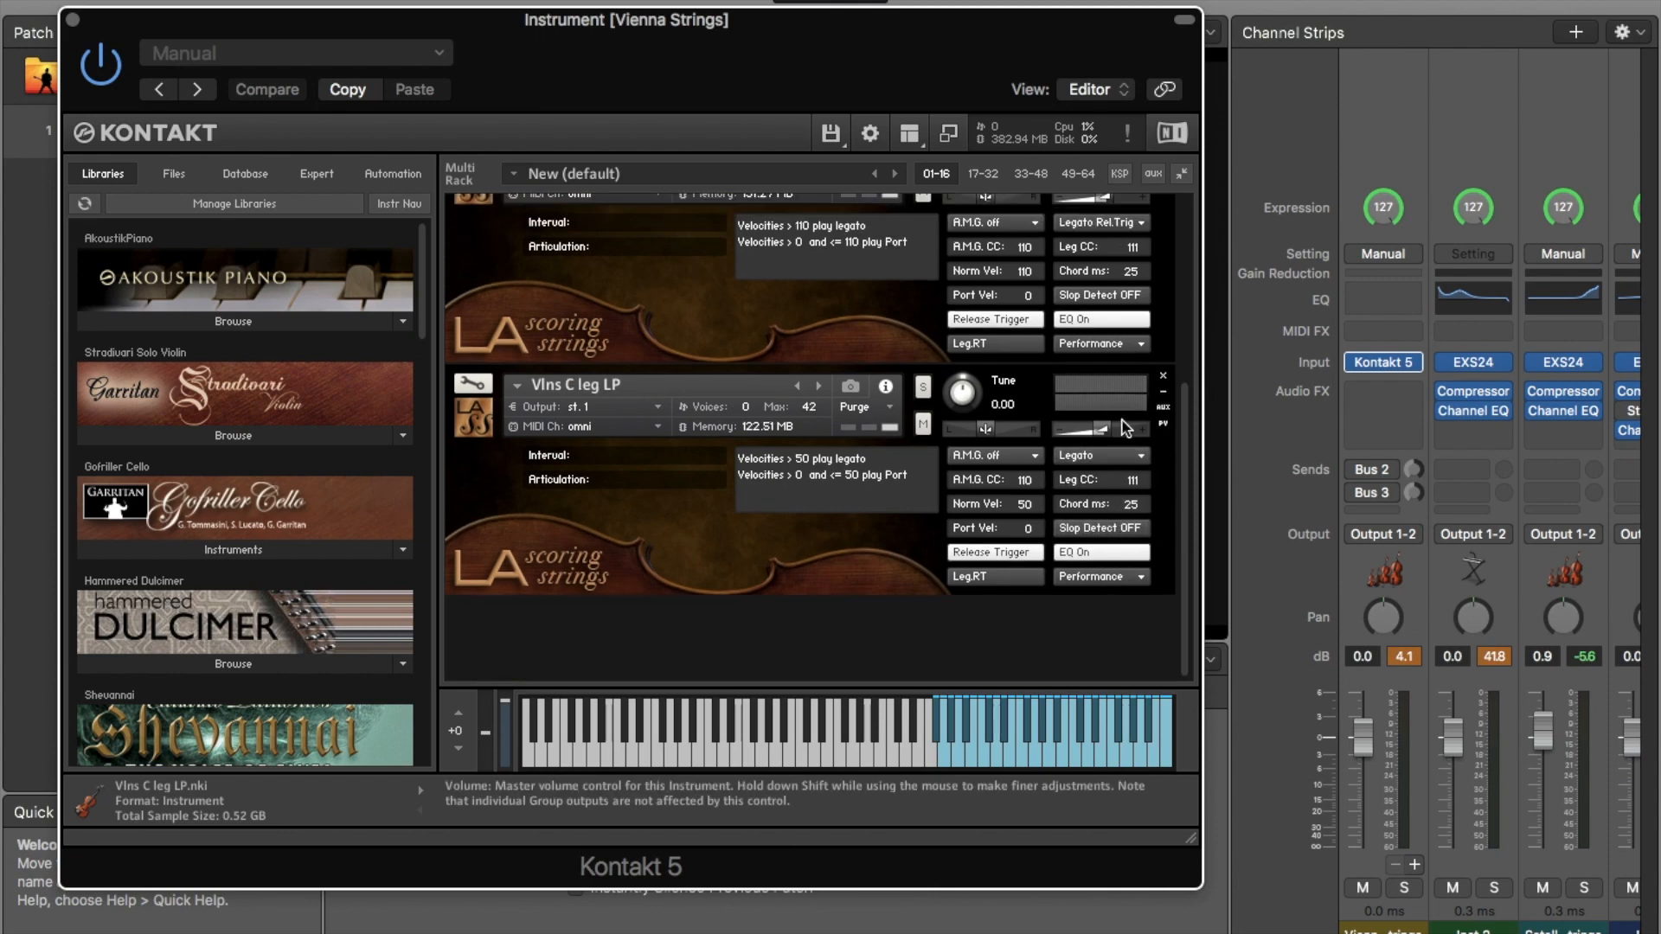
click(1139, 464)
click(1123, 516)
scroll(904, 435, up, 6)
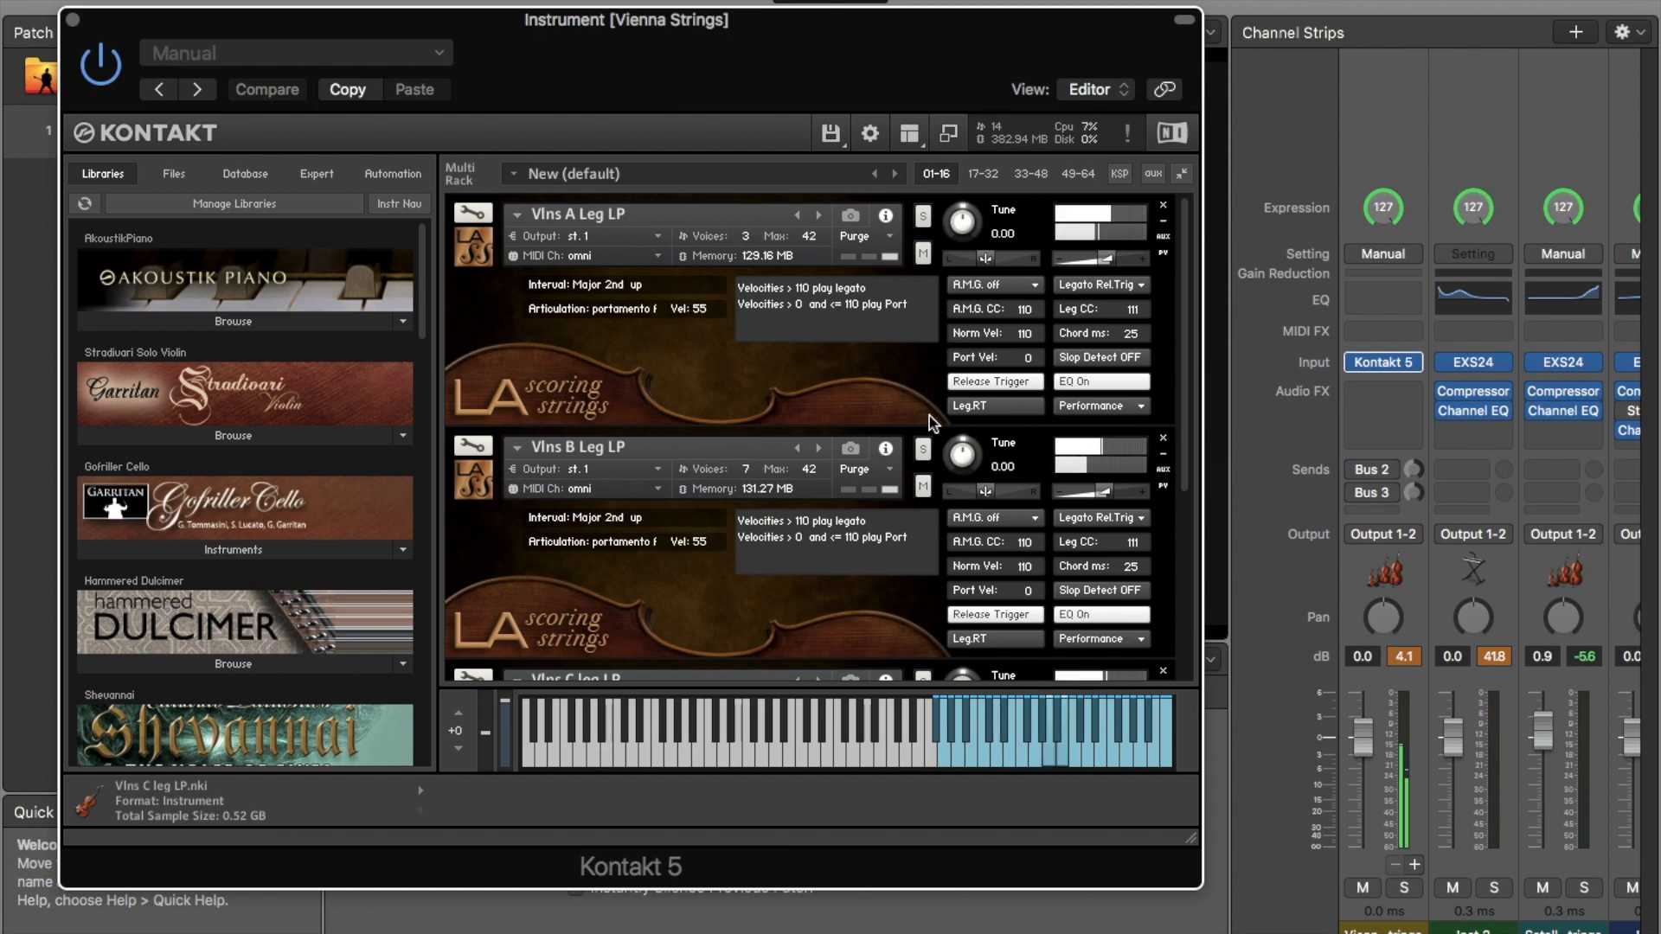
scroll(872, 420, down, 3)
scroll(873, 419, up, 3)
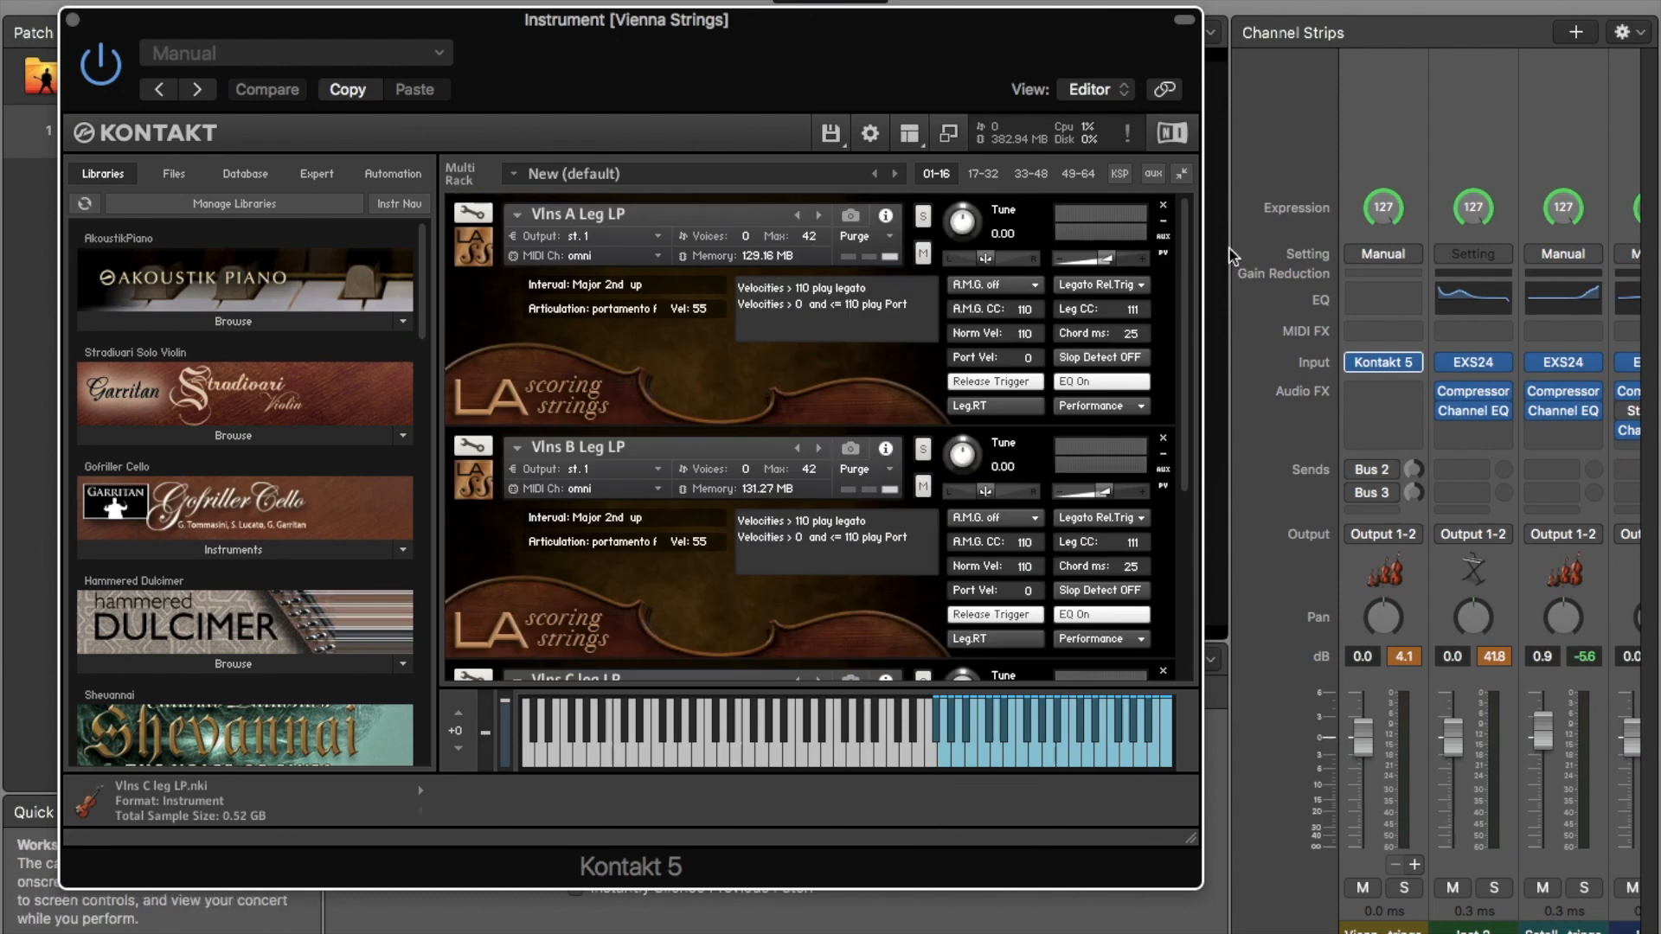
- Raise the volume of the three violin instruments slightly and close the Kontakt window
drag(1106, 259, 1113, 261)
drag(1103, 491, 1117, 495)
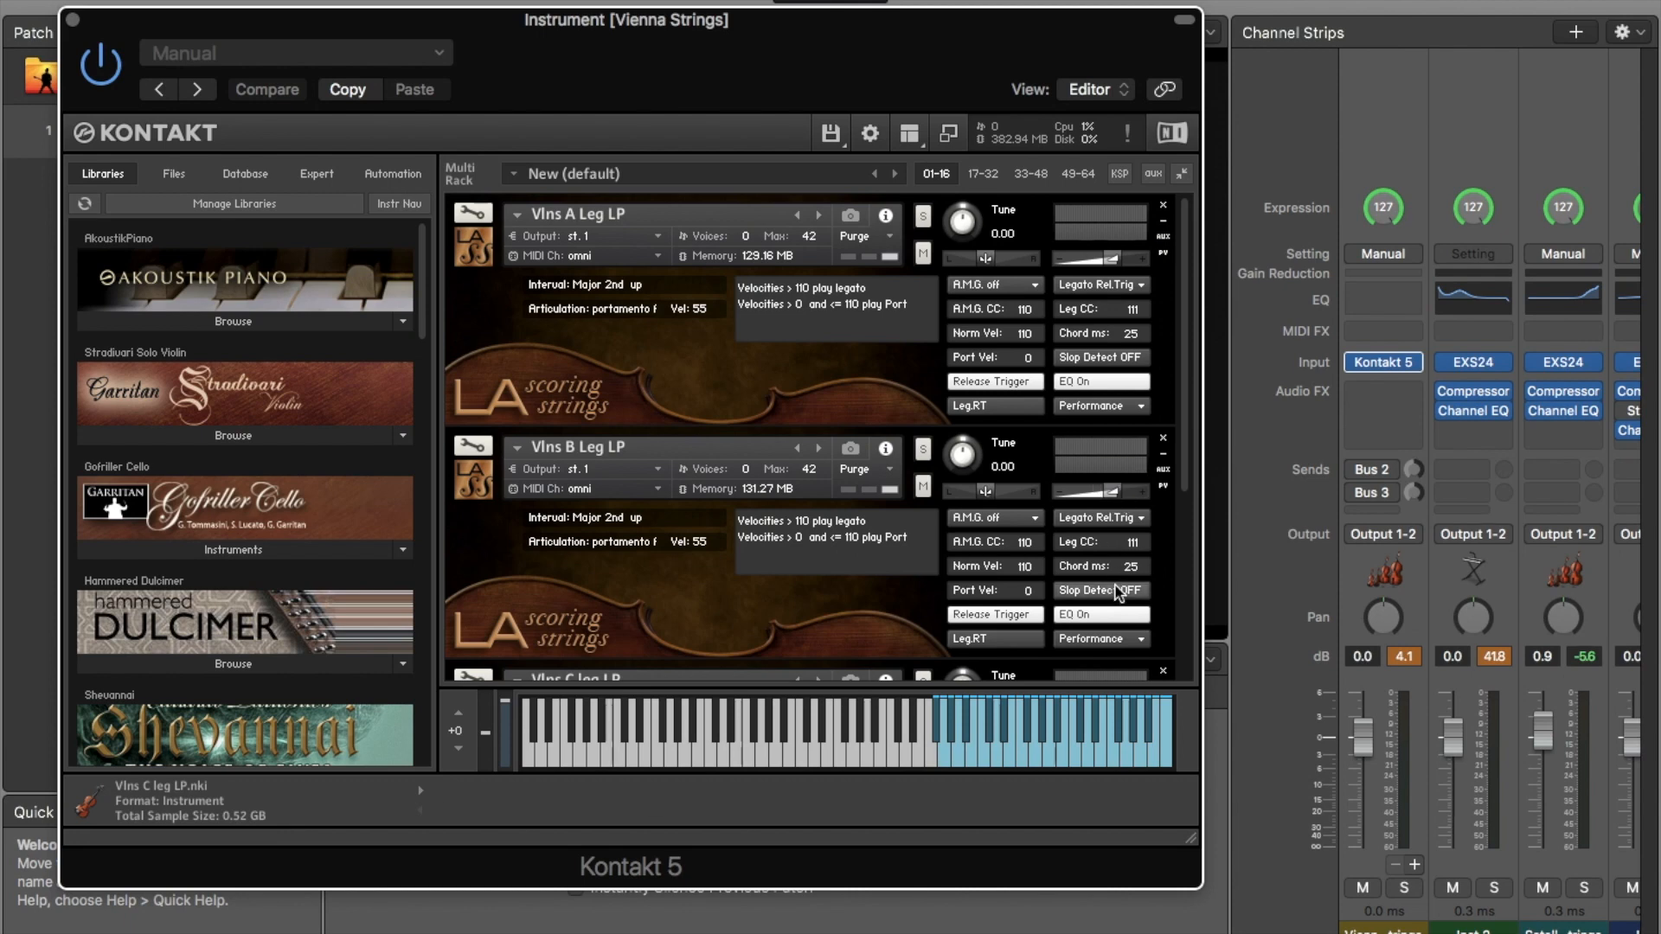
scroll(1114, 467, down, 5)
drag(1104, 432, 1115, 437)
scroll(916, 449, up, 3)
scroll(926, 471, up, 2)
scroll(927, 472, down, 5)
click(73, 19)
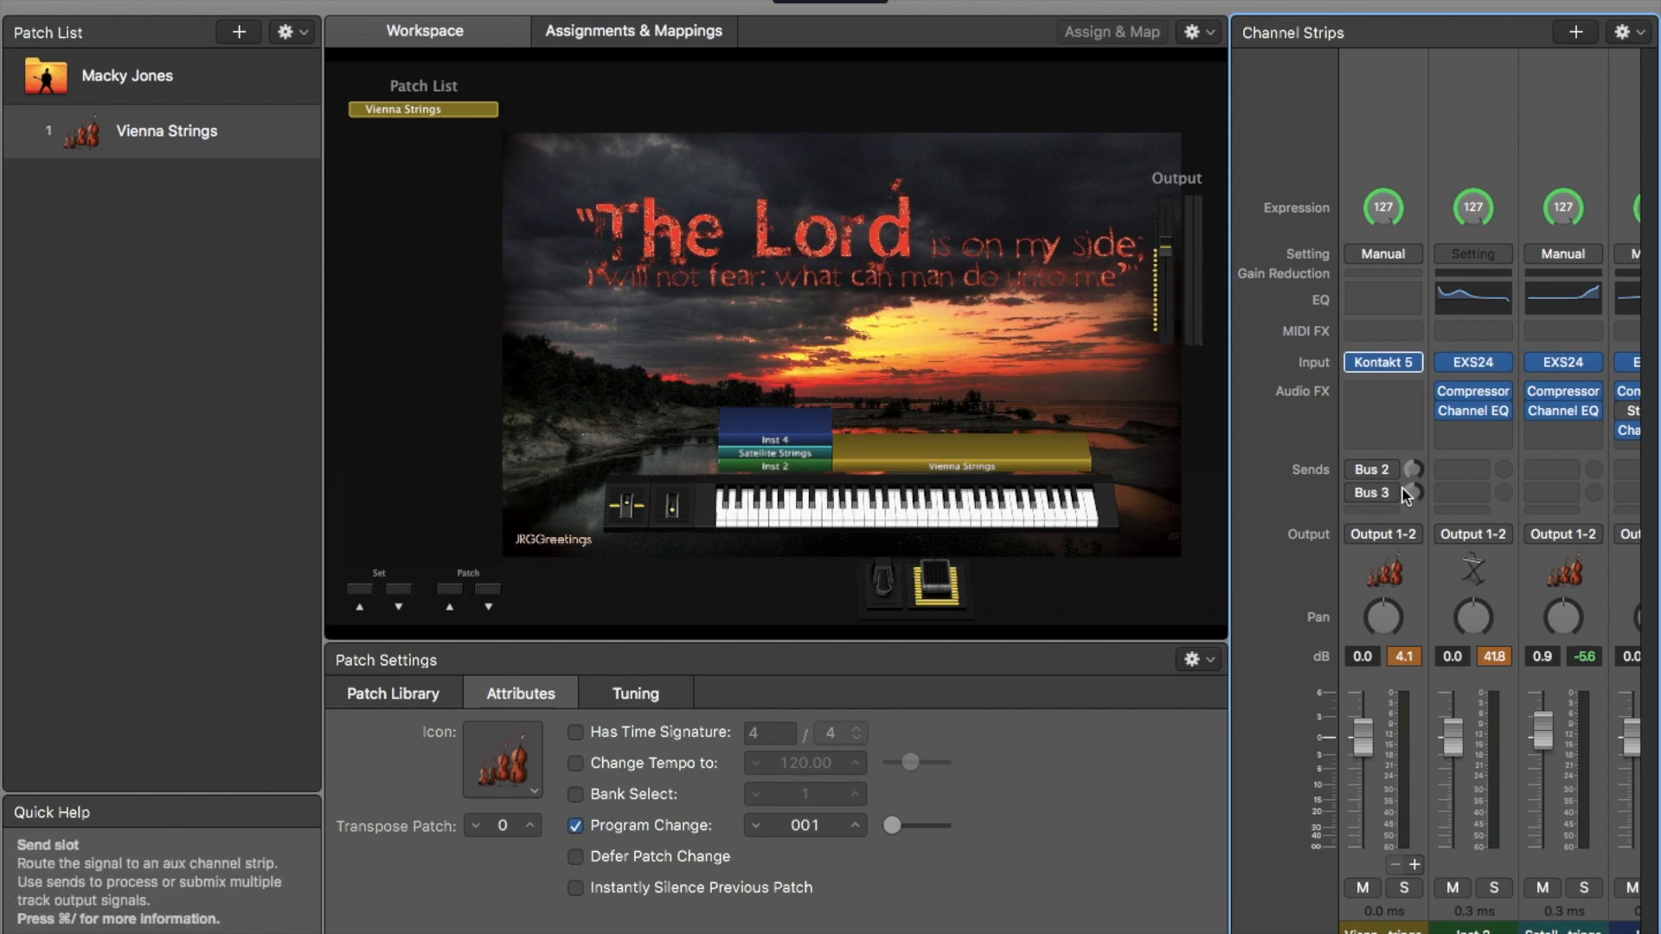
- Add a Channel EQ to the Vienna Strings channel strip and open its editor
click(1382, 303)
double_click(1382, 298)
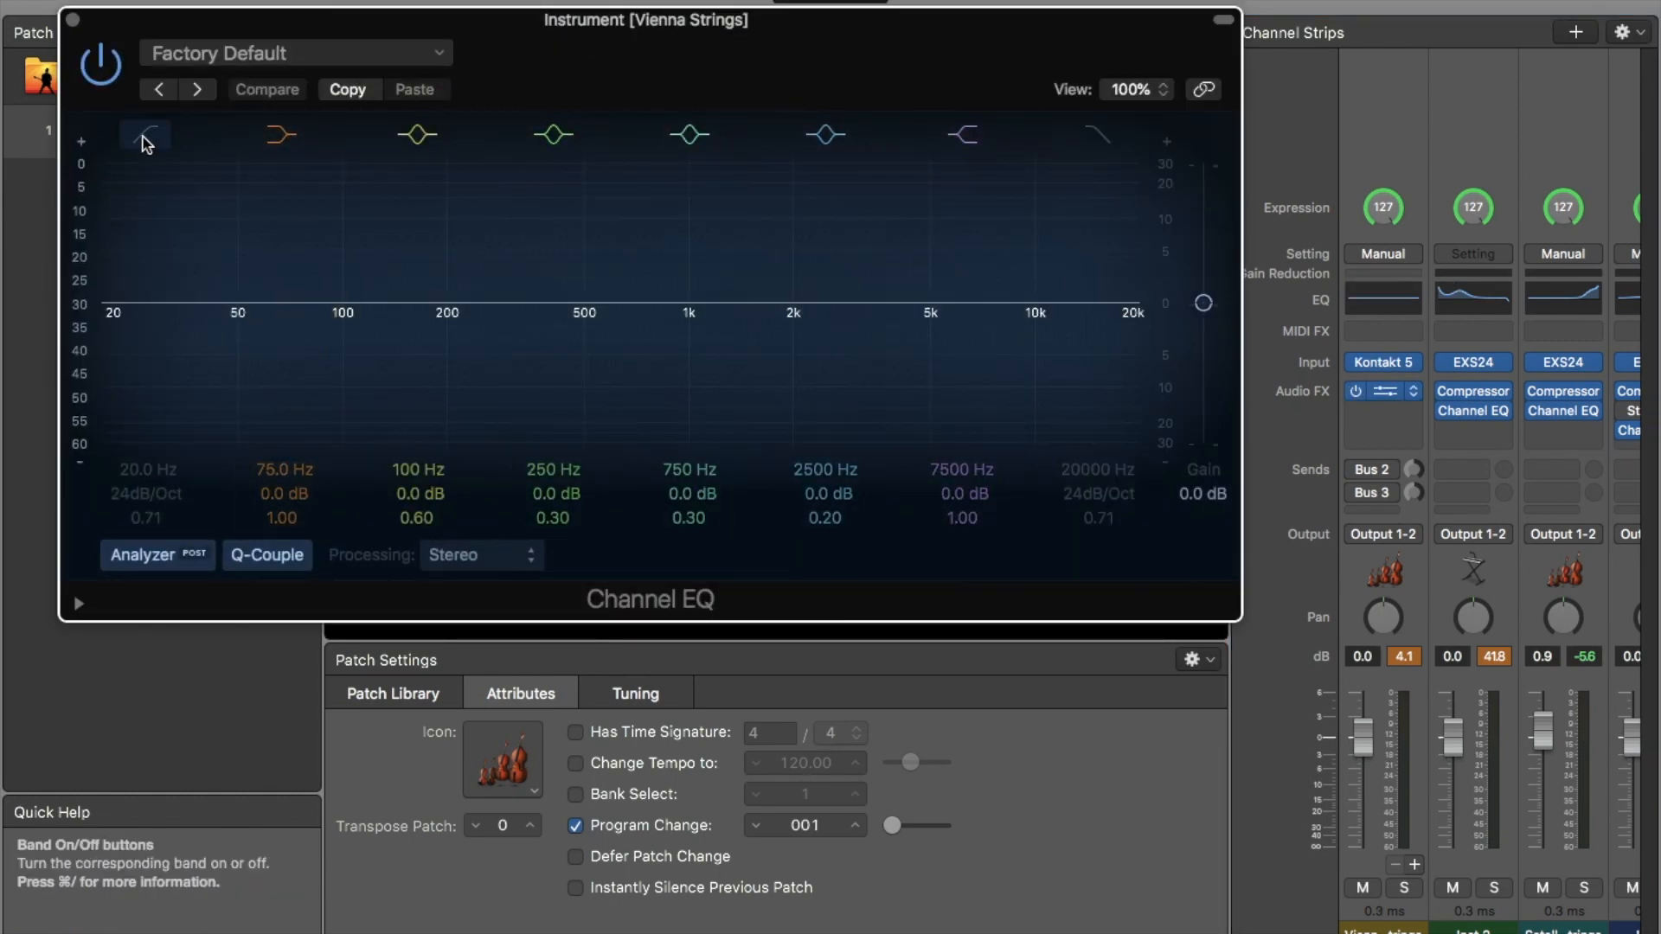
- Turn on the Channel EQ's low-cut and high-cut bands and turn off the six bands between them
click(144, 135)
click(279, 137)
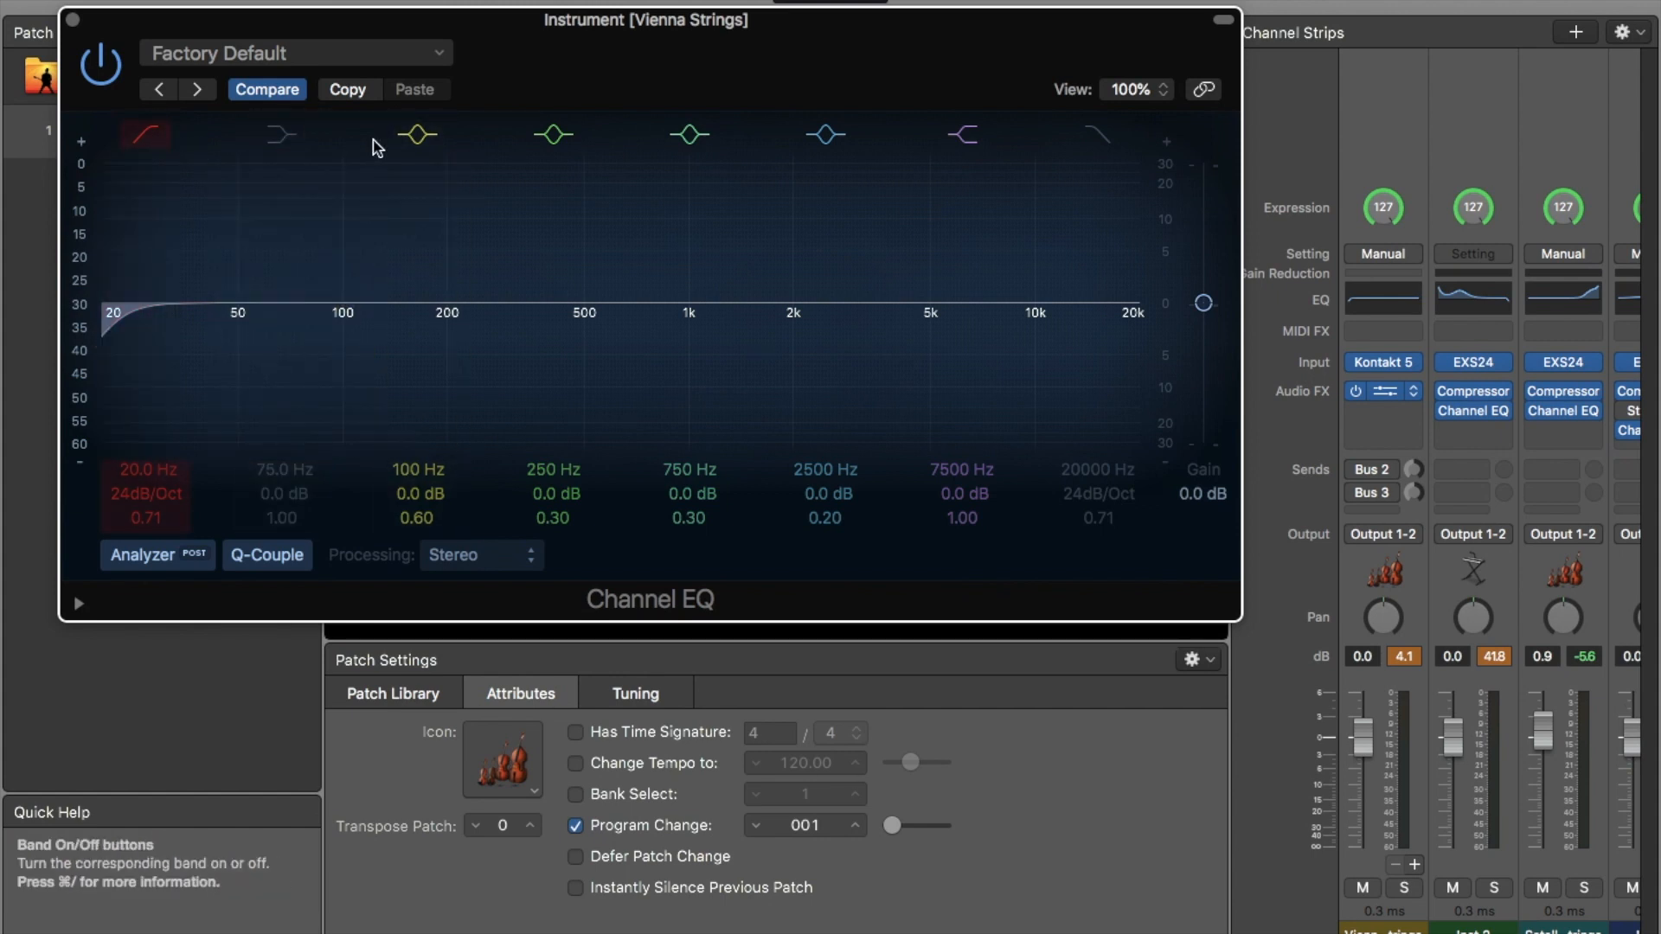
click(420, 134)
click(552, 135)
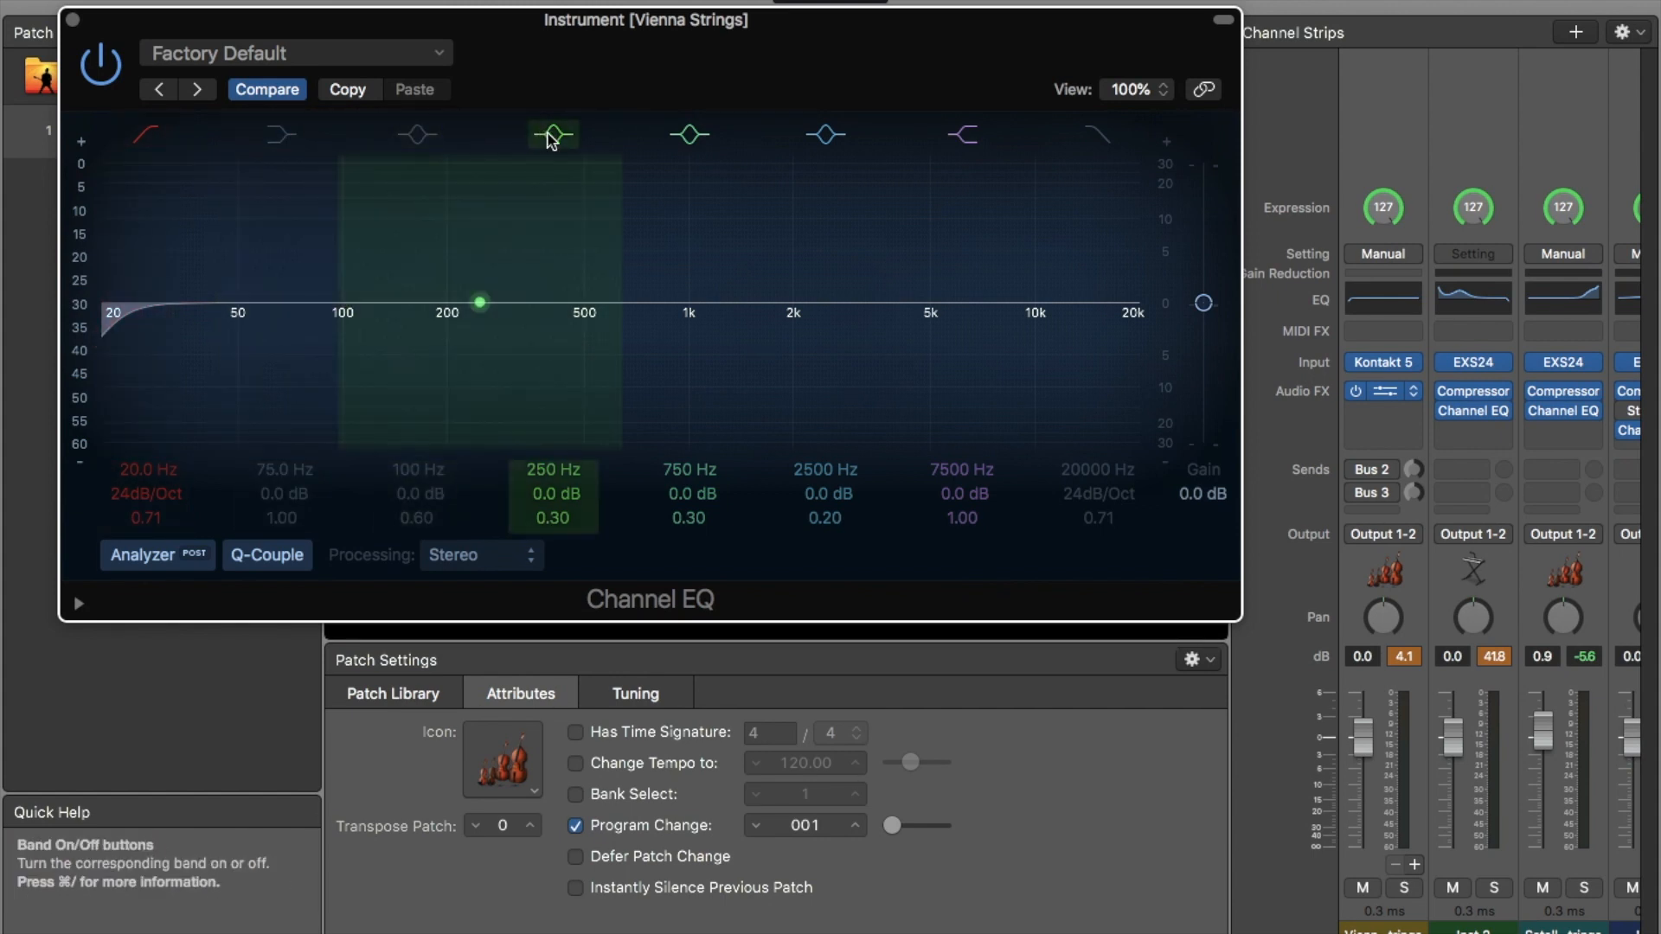
click(689, 135)
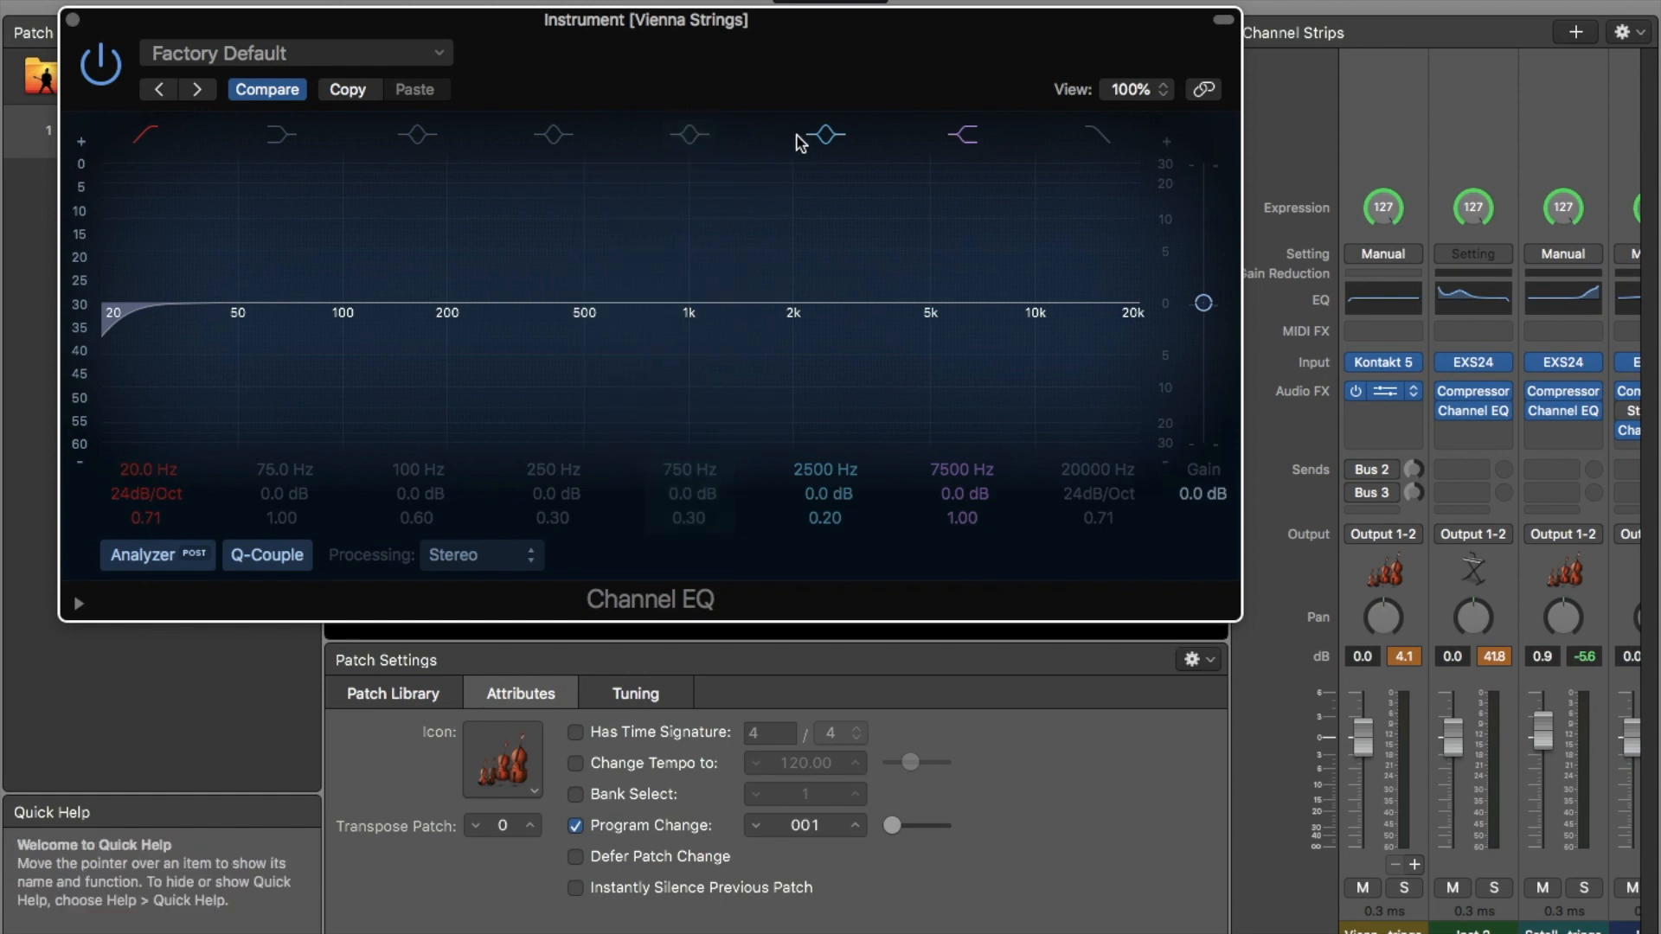
click(825, 135)
click(961, 135)
click(1095, 136)
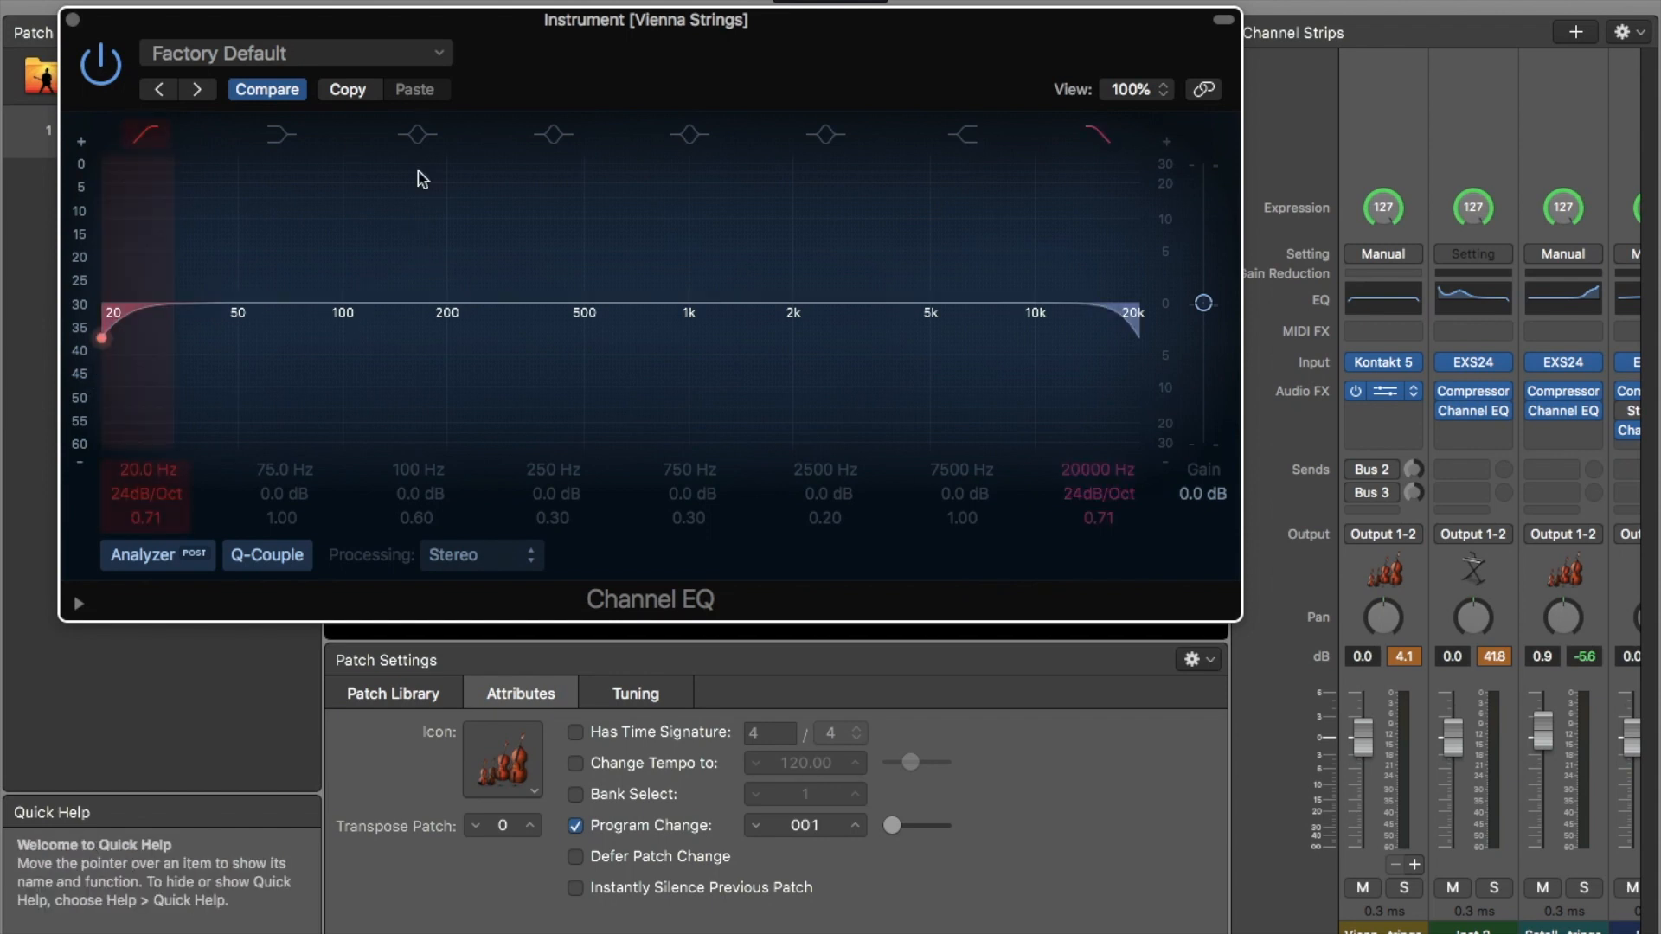
- Enable the 250 Hz EQ band and boost it by 2.0 dB
click(554, 136)
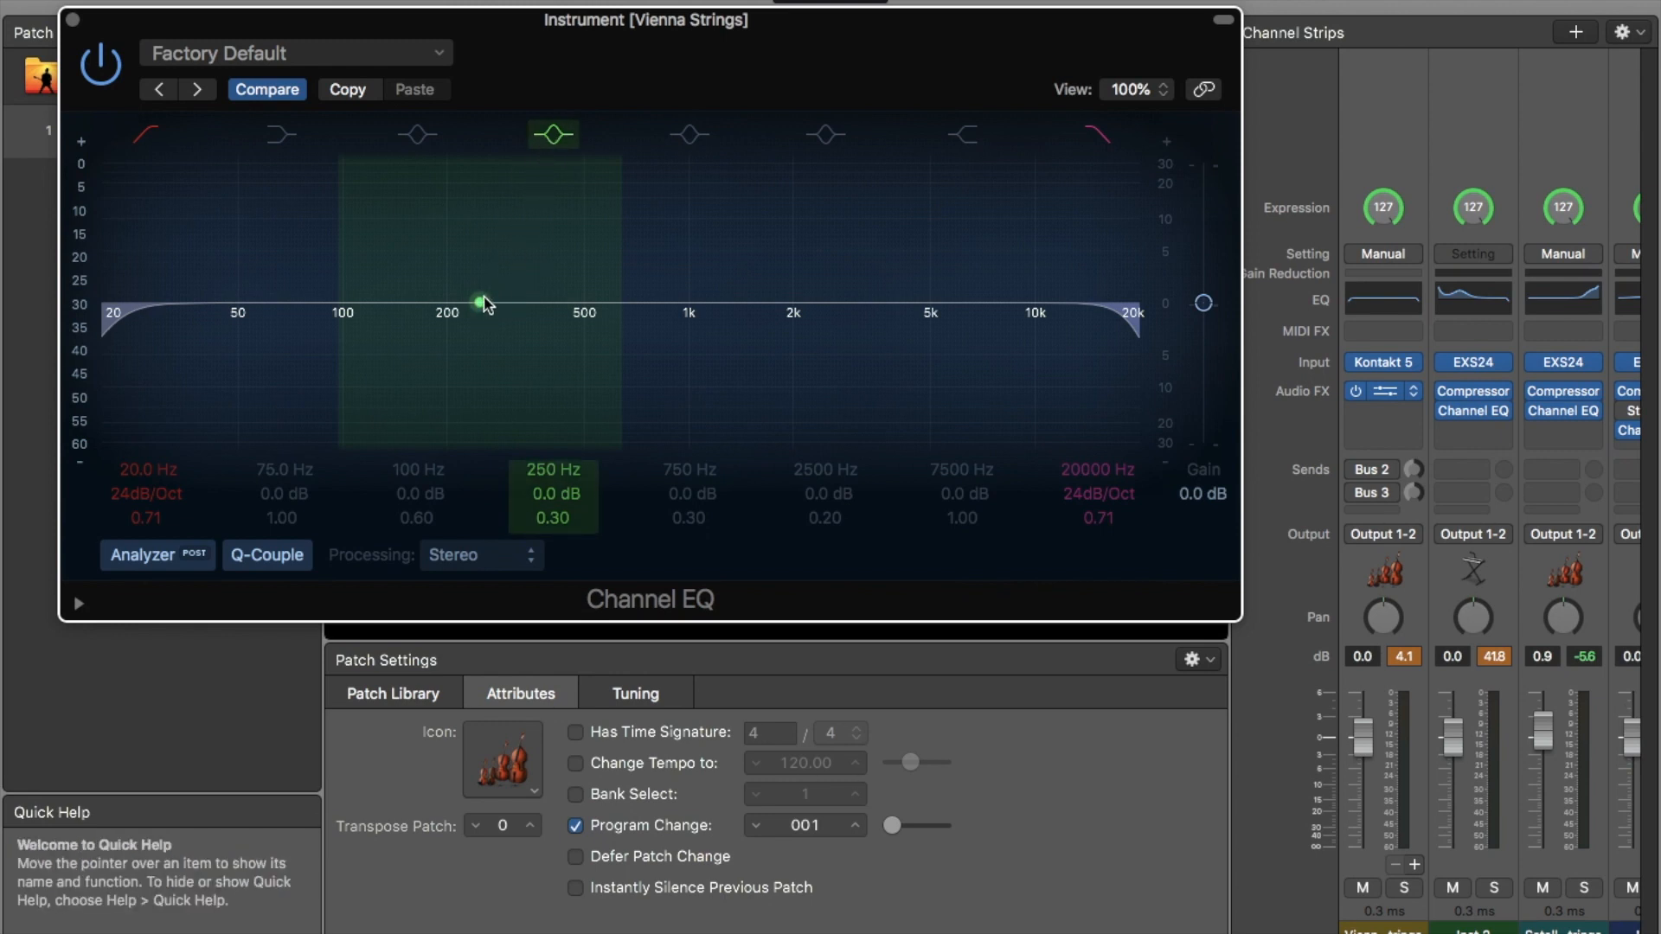
drag(478, 301, 480, 295)
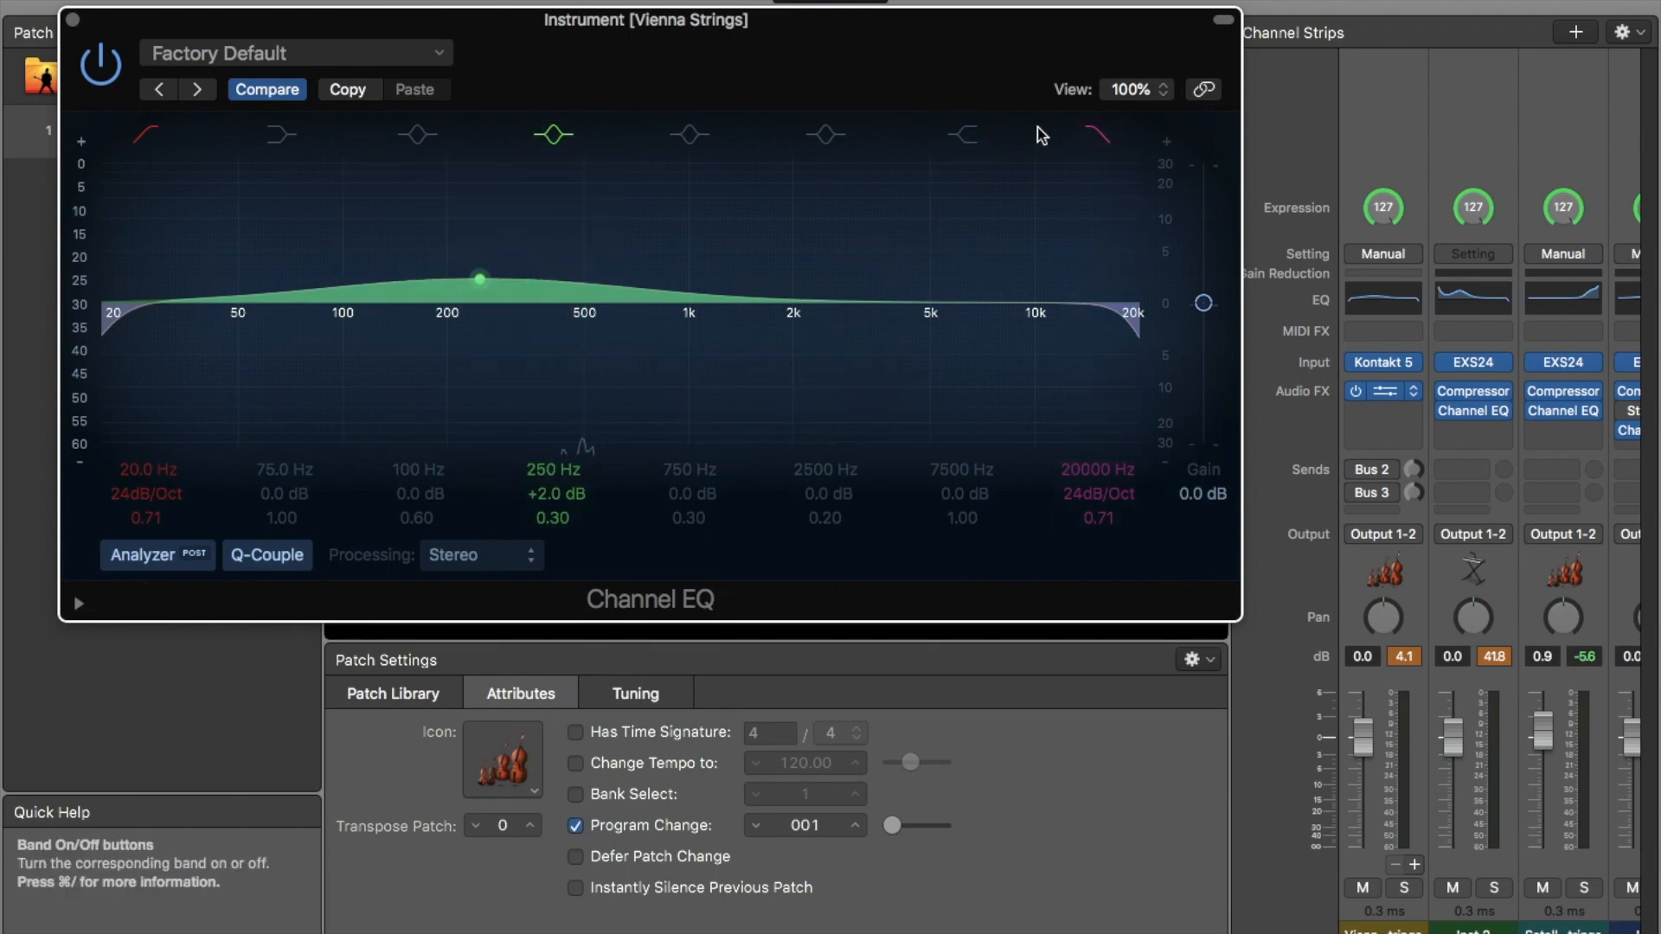
- Raise the 20000 Hz high-cut band's Q to 1.80, boost the high shelf by 4.5 dB at 6900 Hz, and close the EQ
click(1097, 139)
click(1098, 138)
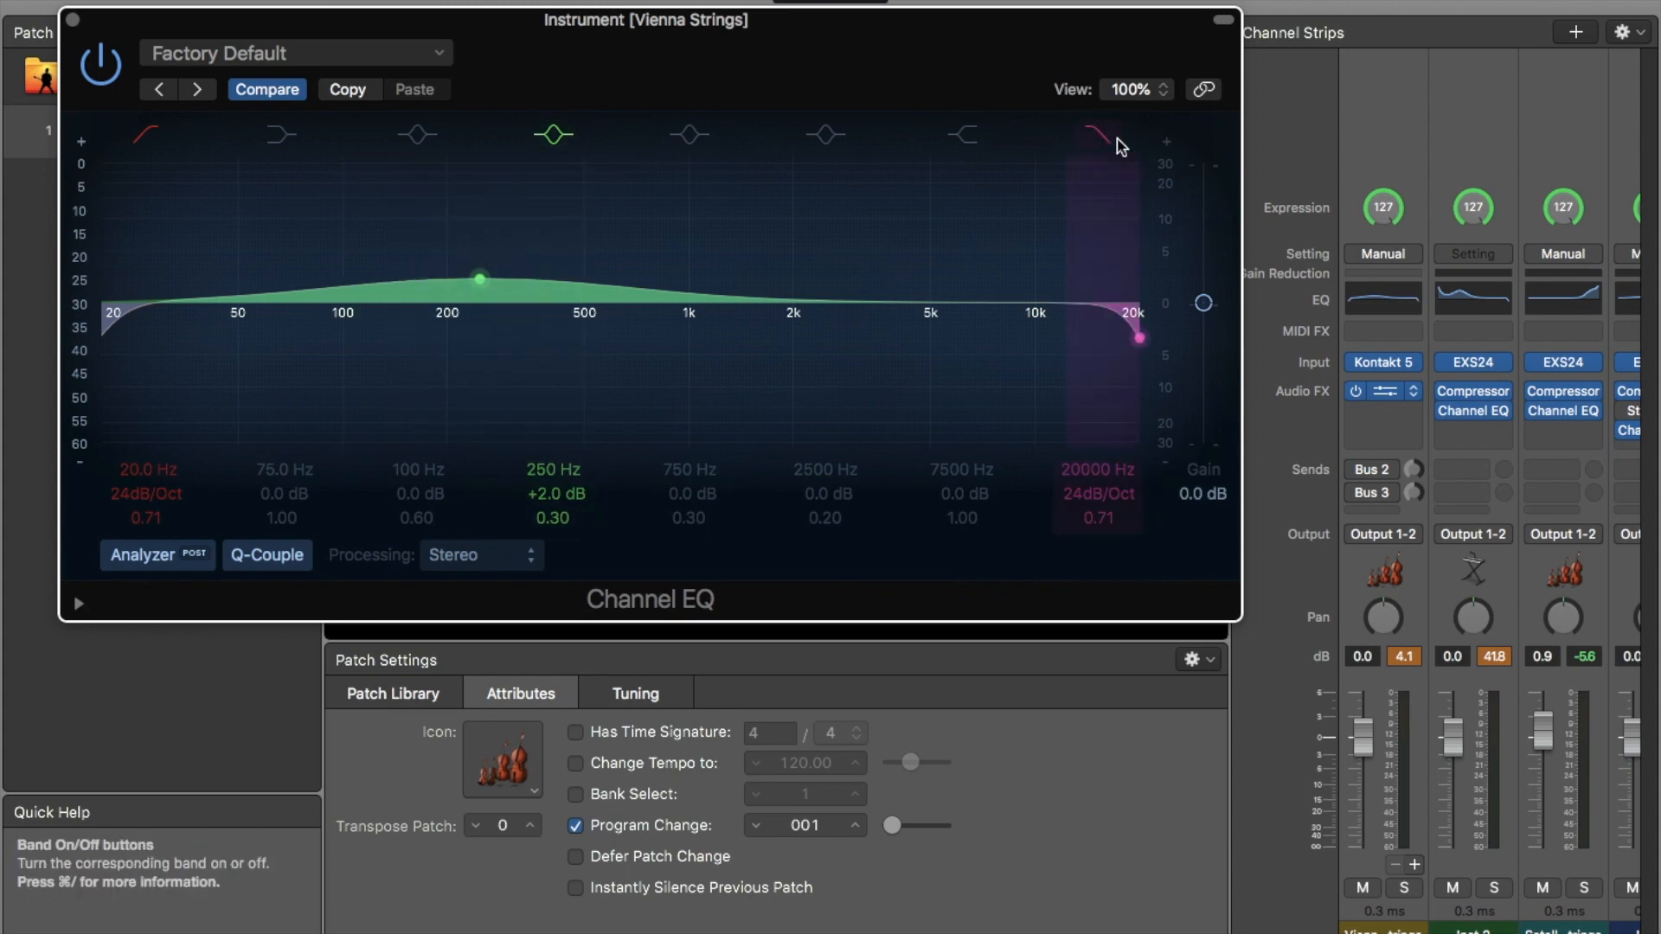
drag(1139, 339, 1141, 302)
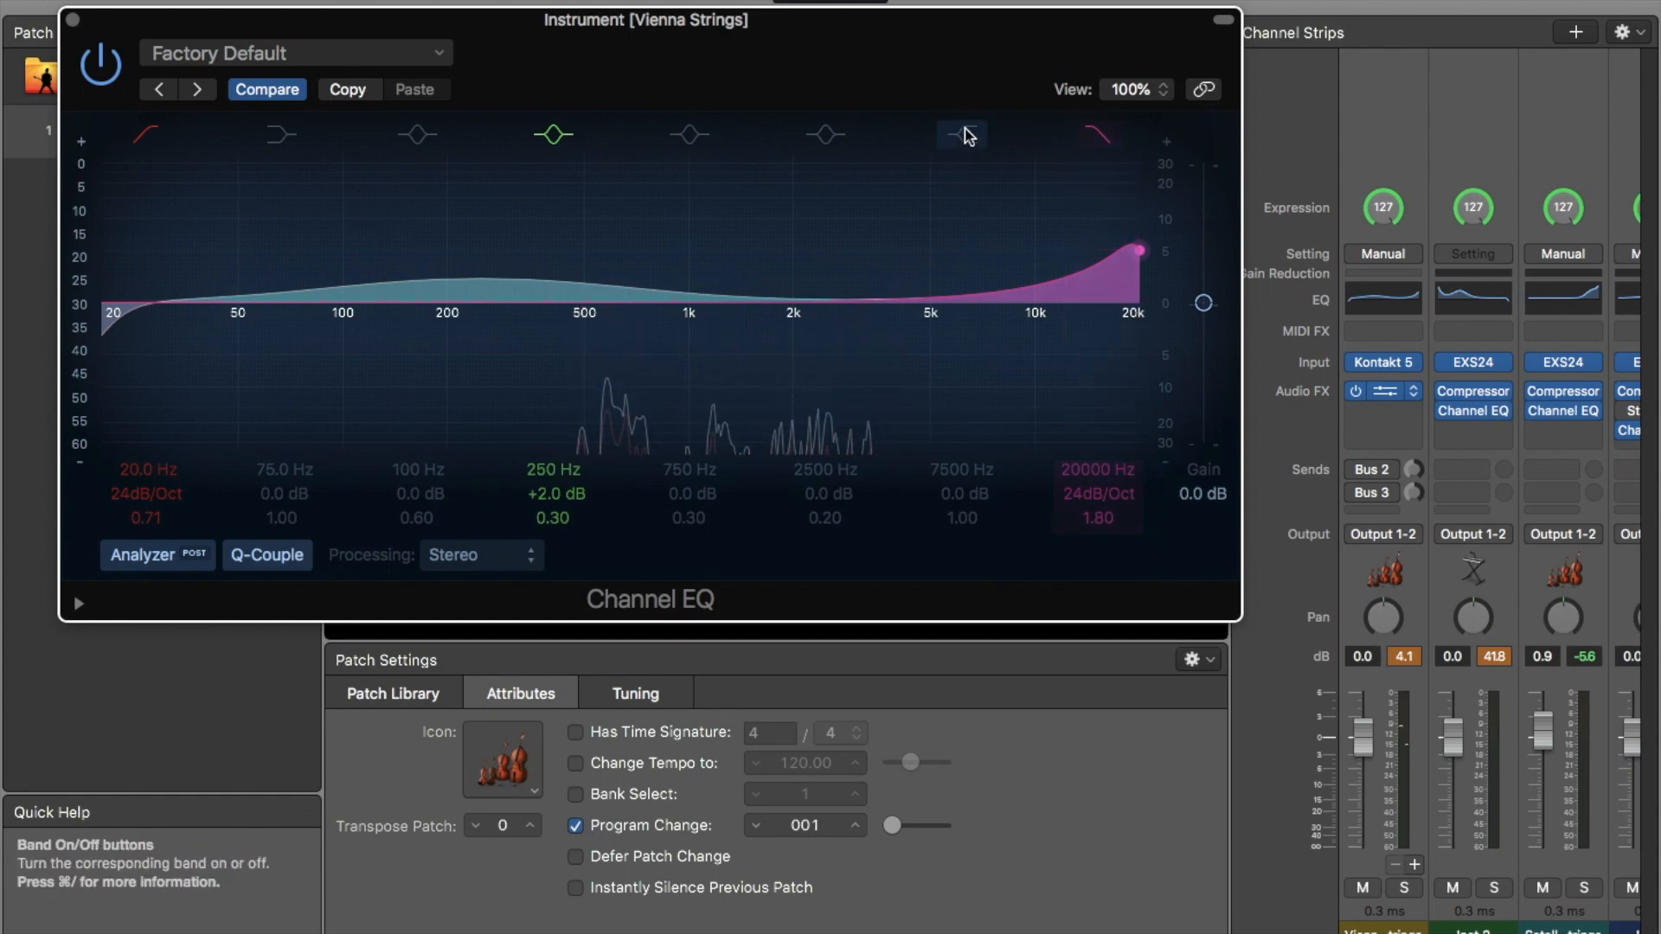
mouse_move(991, 305)
mouse_down()
mouse_move(1005, 274)
mouse_move(980, 276)
mouse_up()
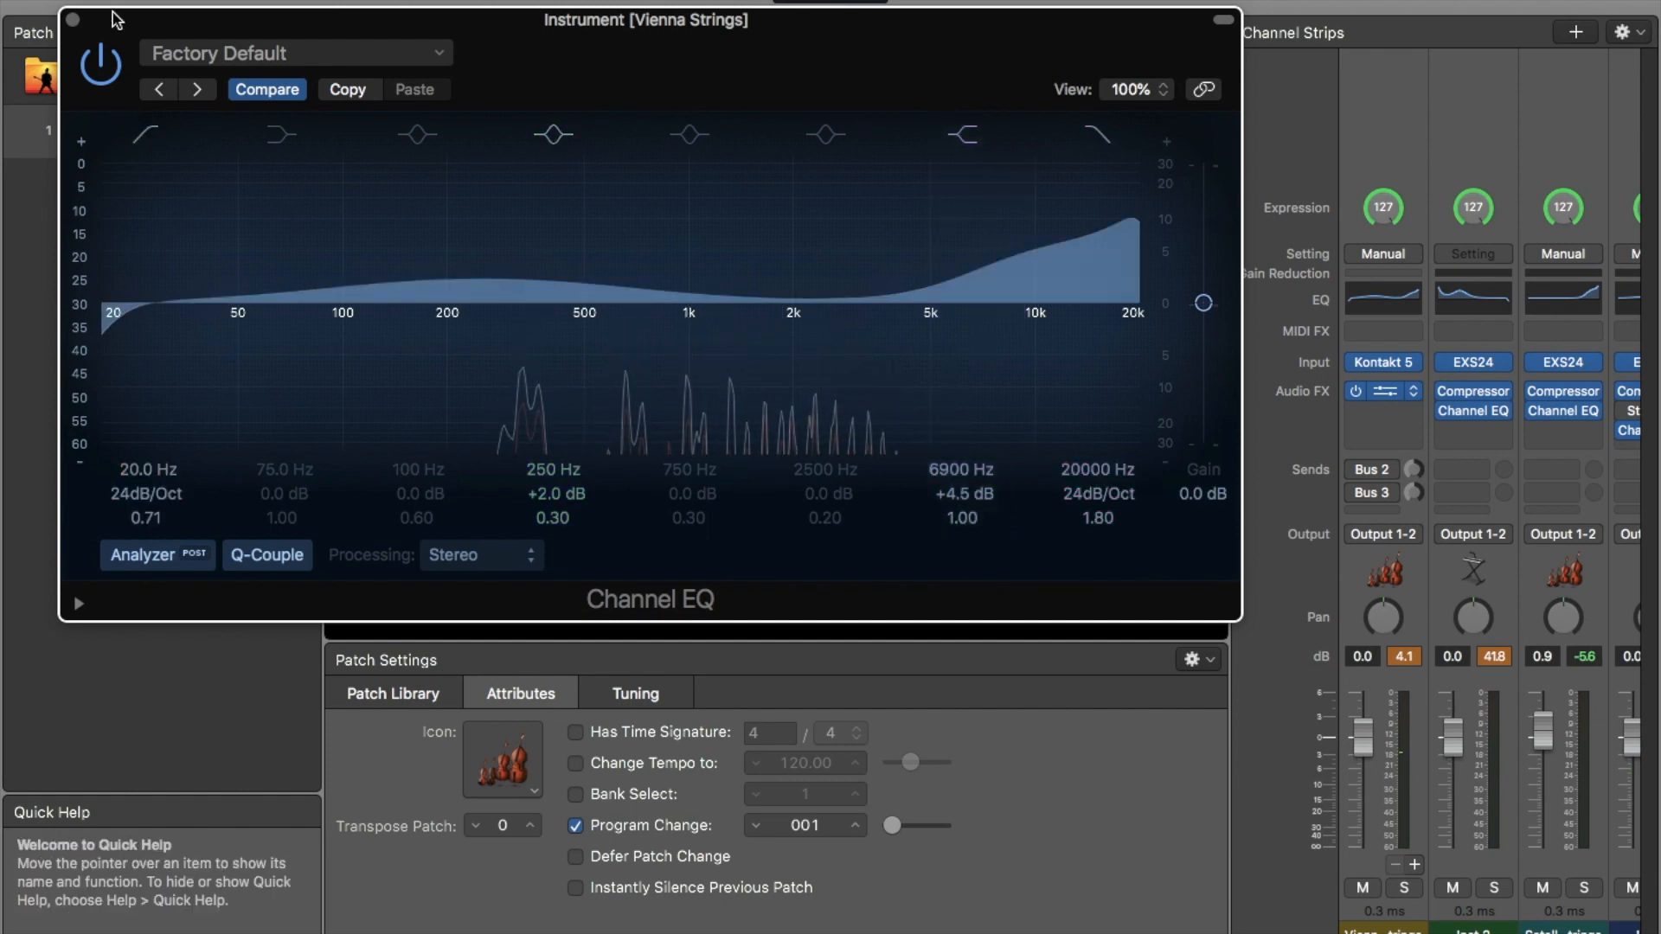
click(73, 19)
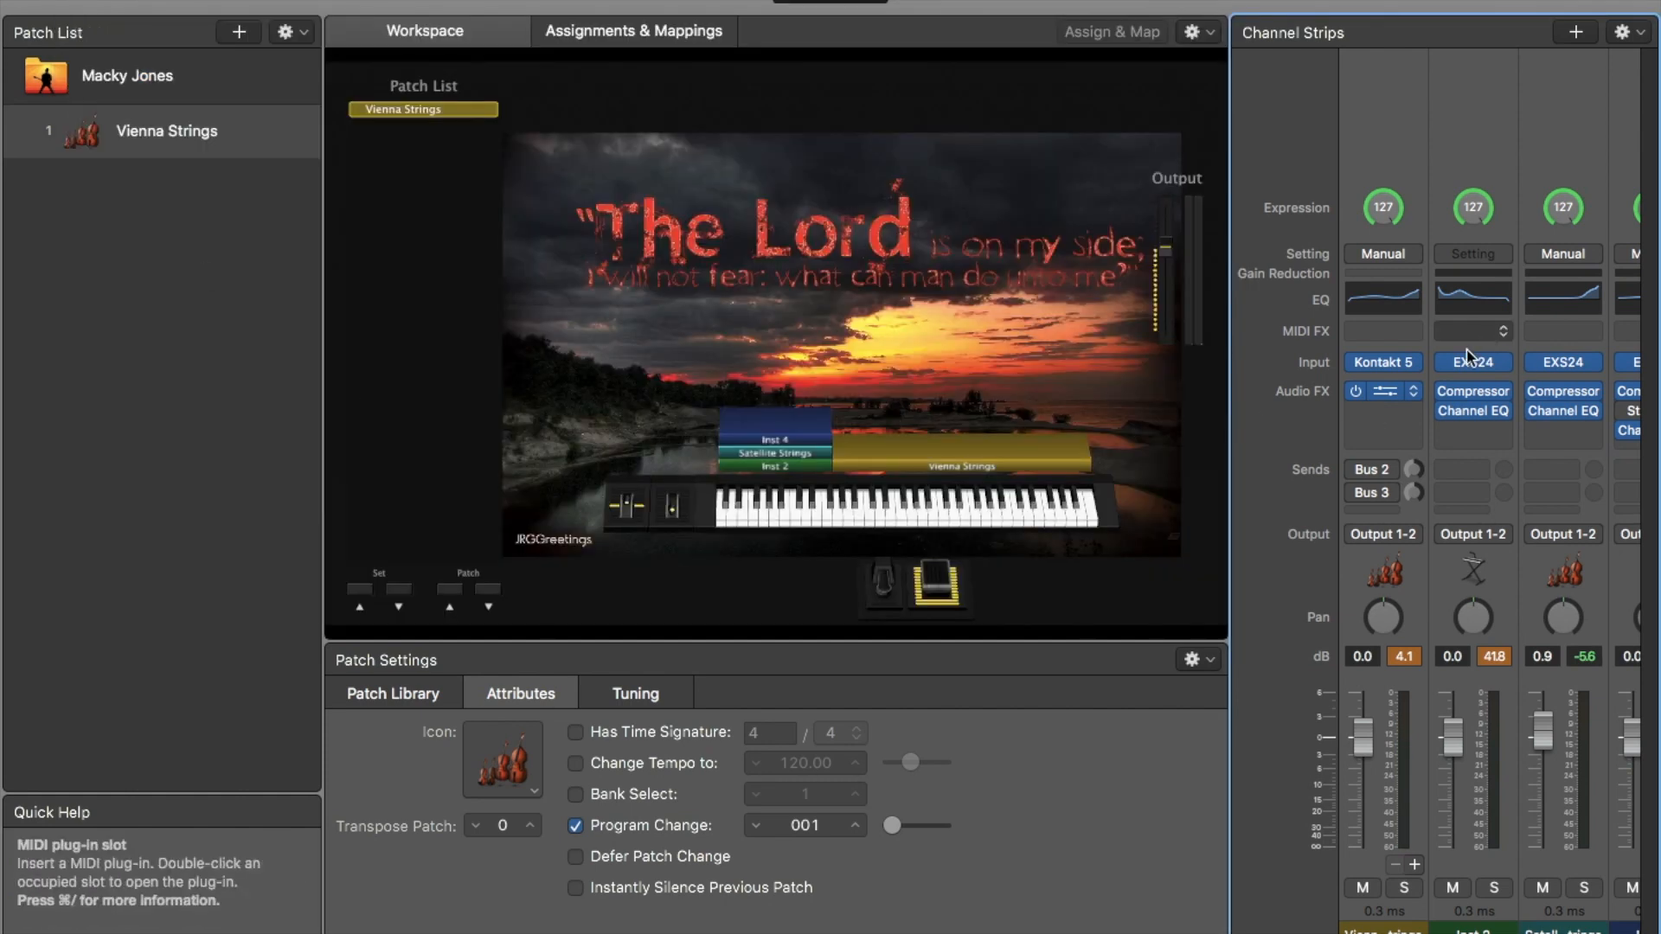
- Add a stereo Compressor after the Channel EQ on the Vienna Strings channel strip
click(1402, 427)
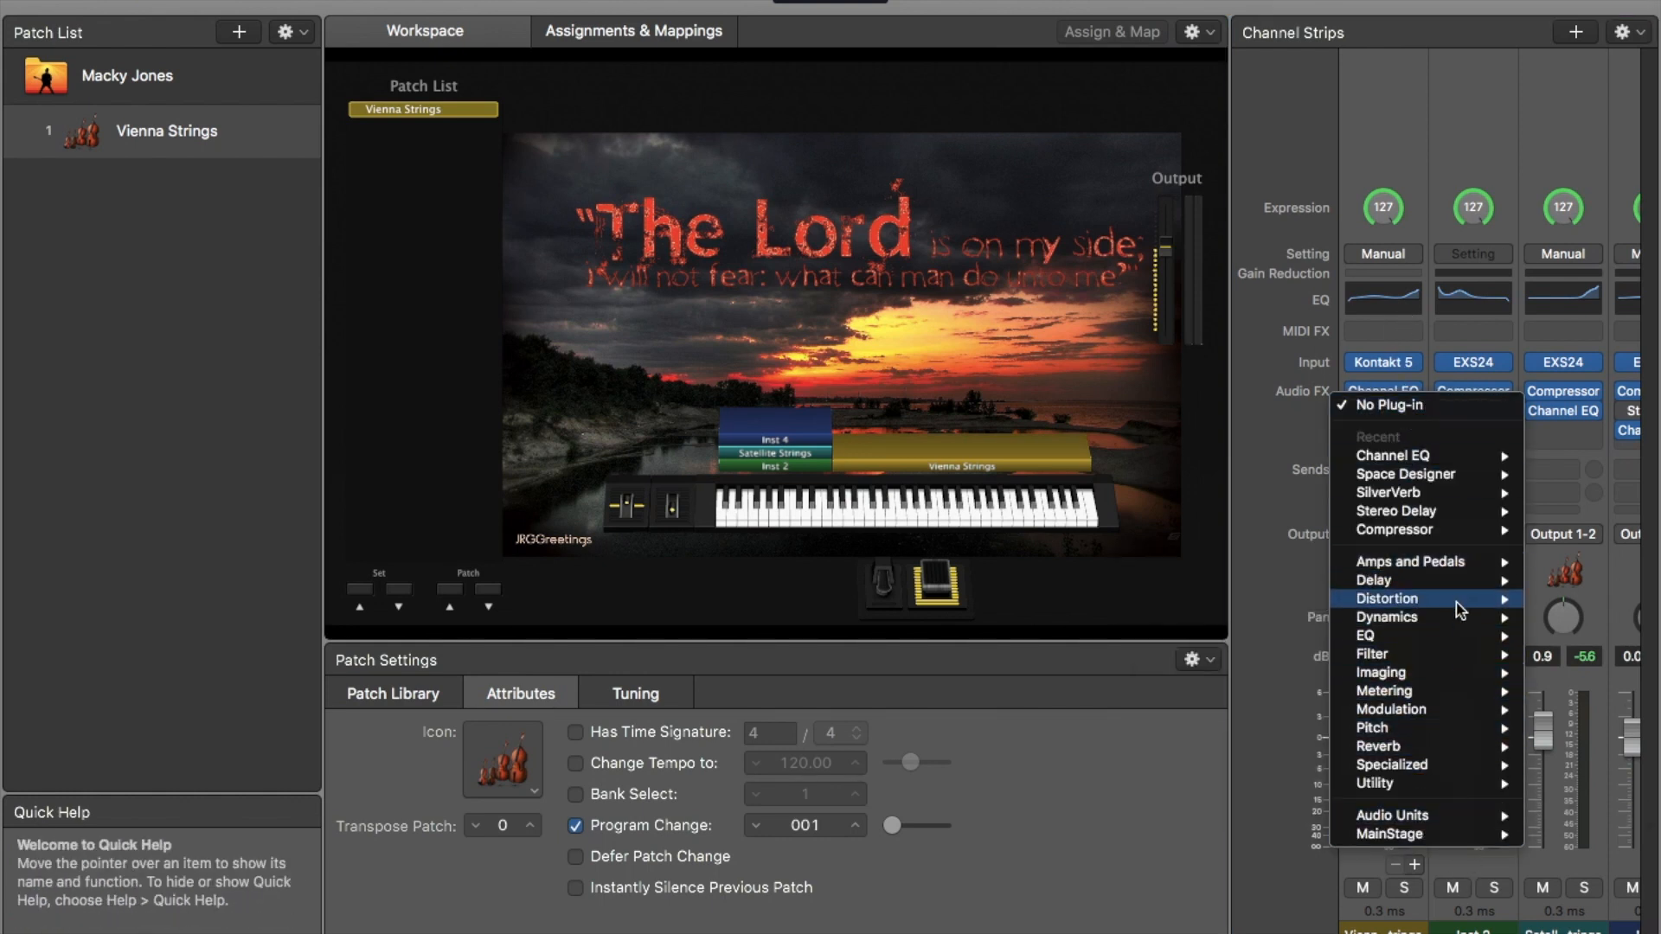
mouse_move(1417, 534)
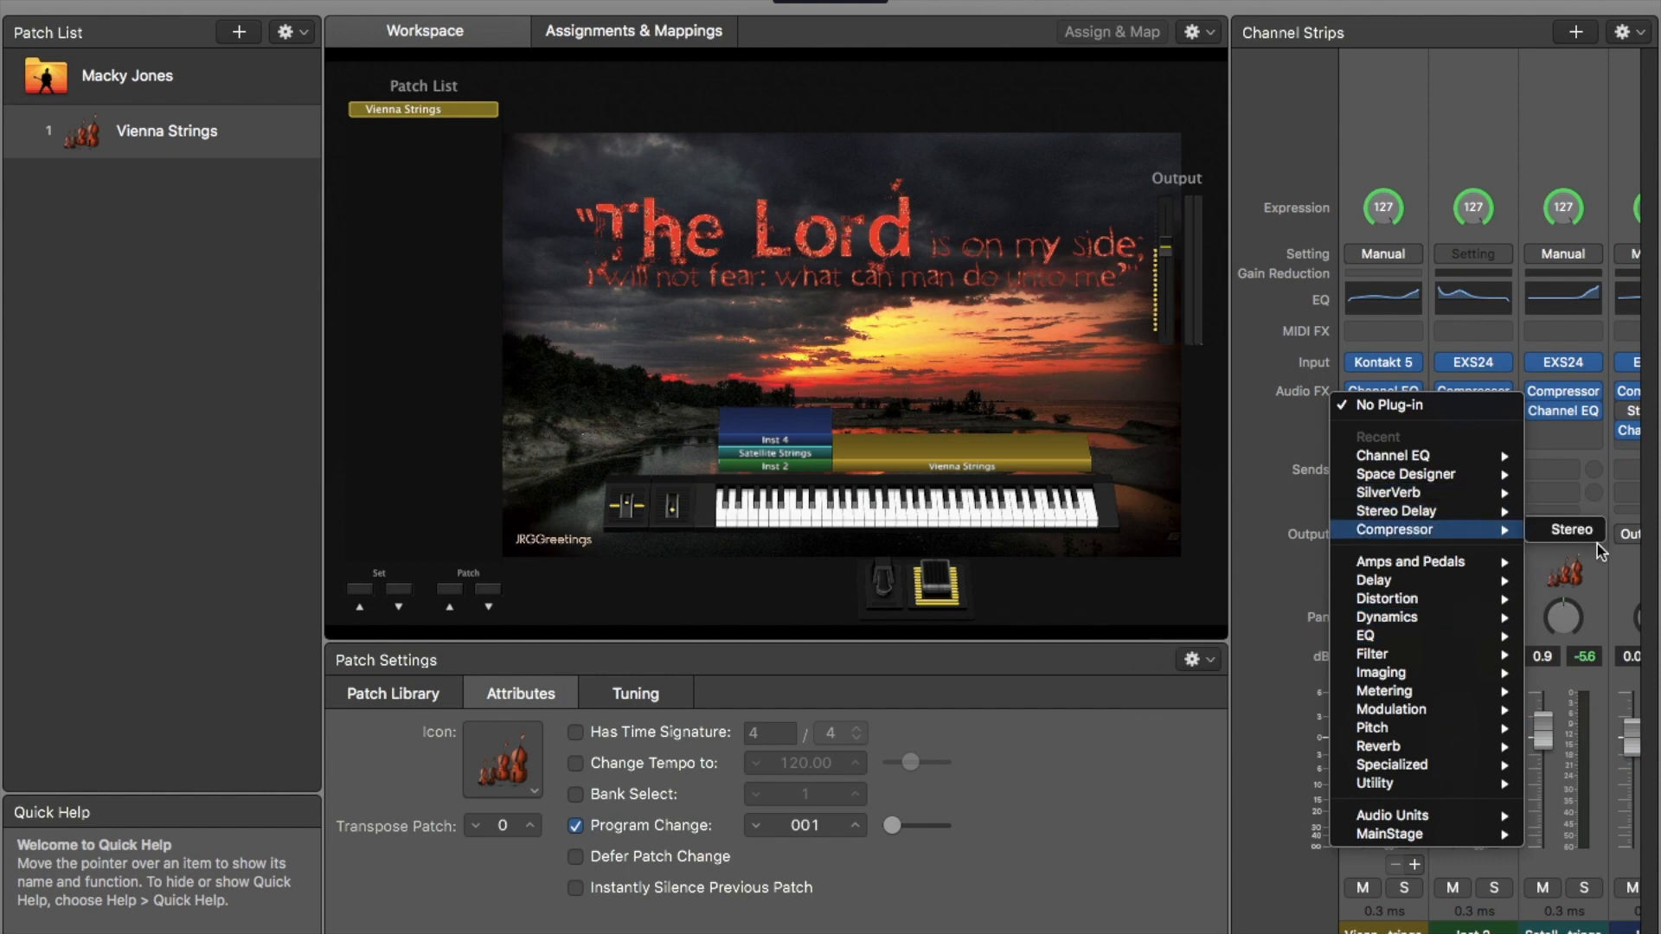
mouse_move(1484, 619)
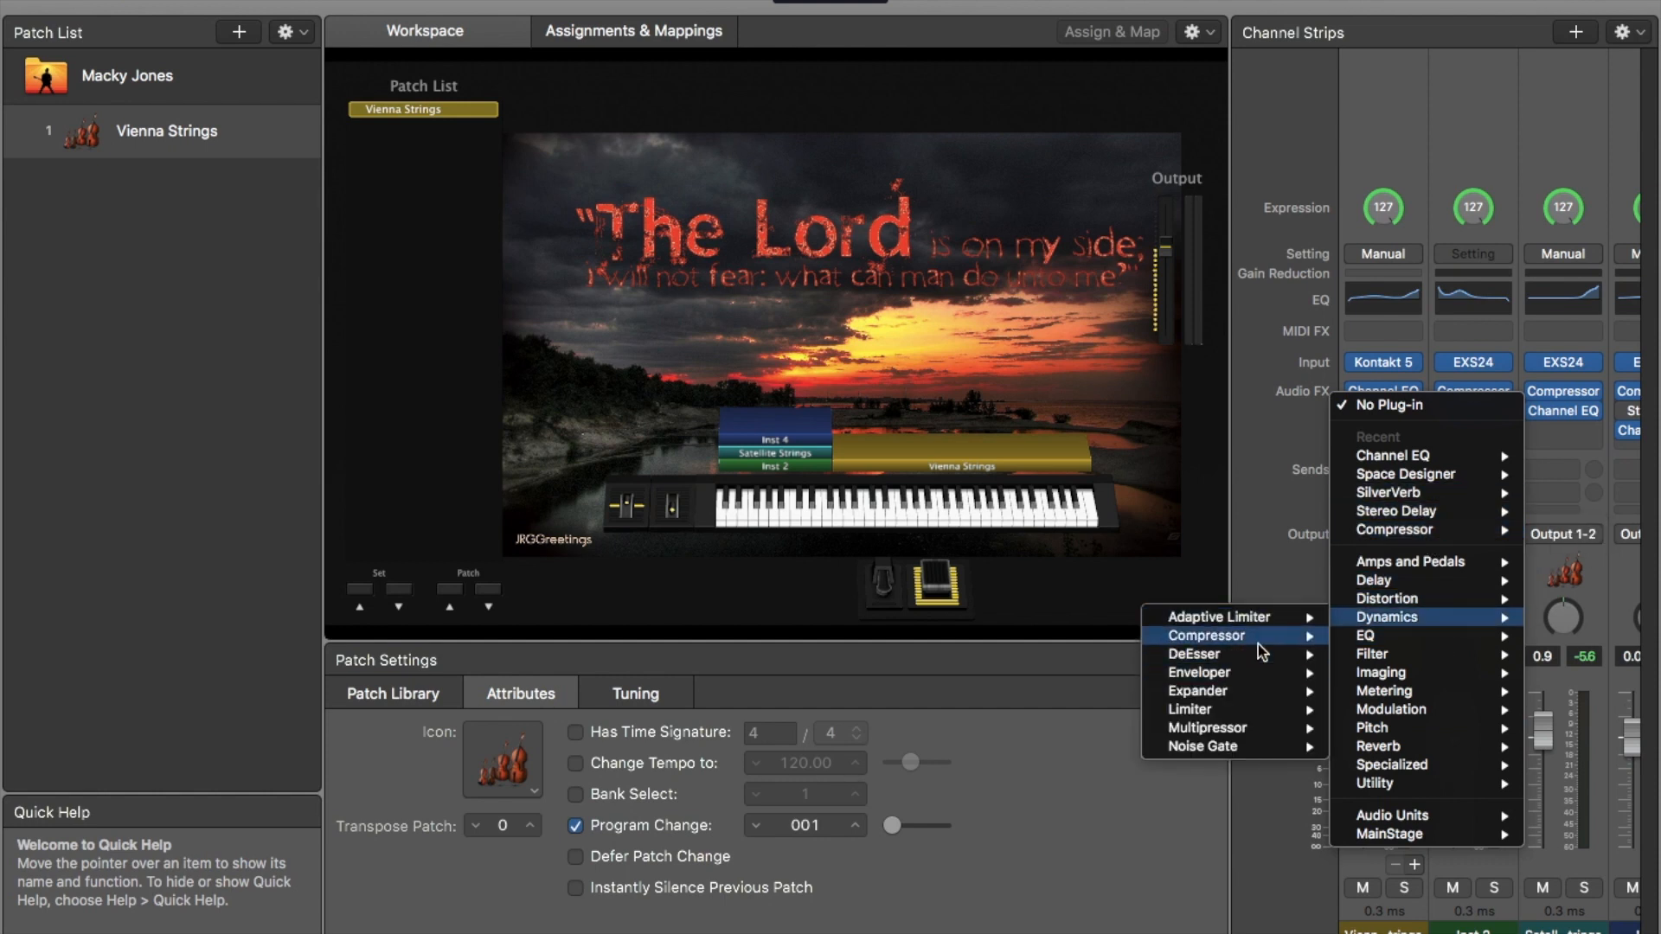
click(1085, 636)
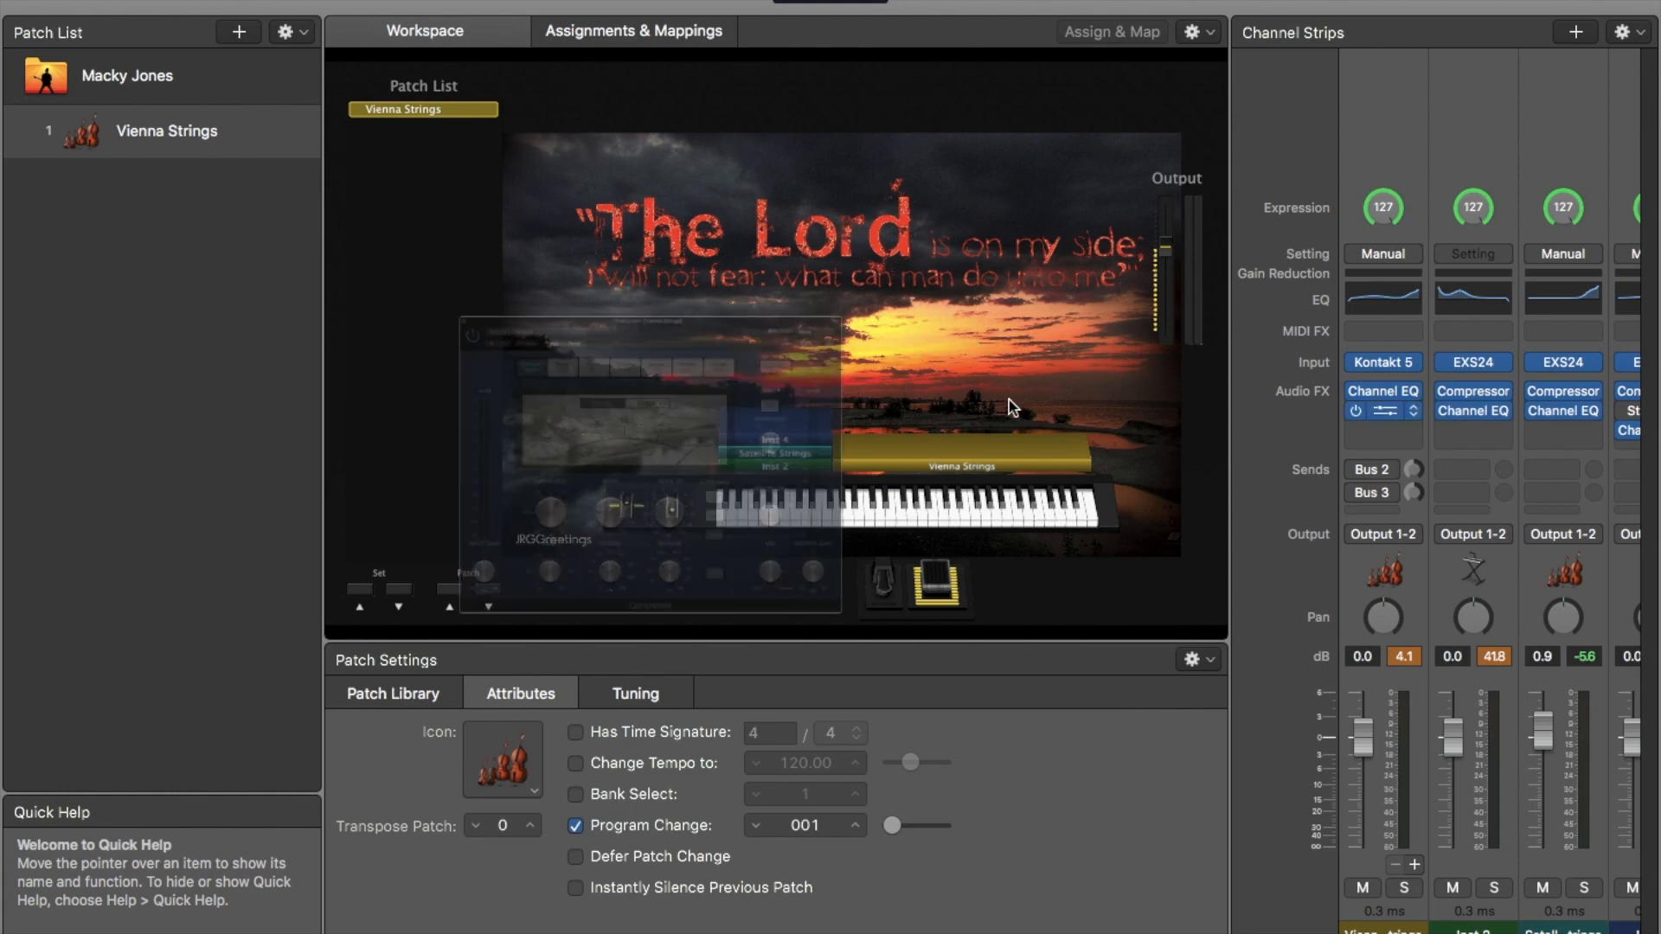
- Set the Compressor's make-up gain to 5 dB and close its window
drag(672, 605, 663, 585)
double_click(721, 512)
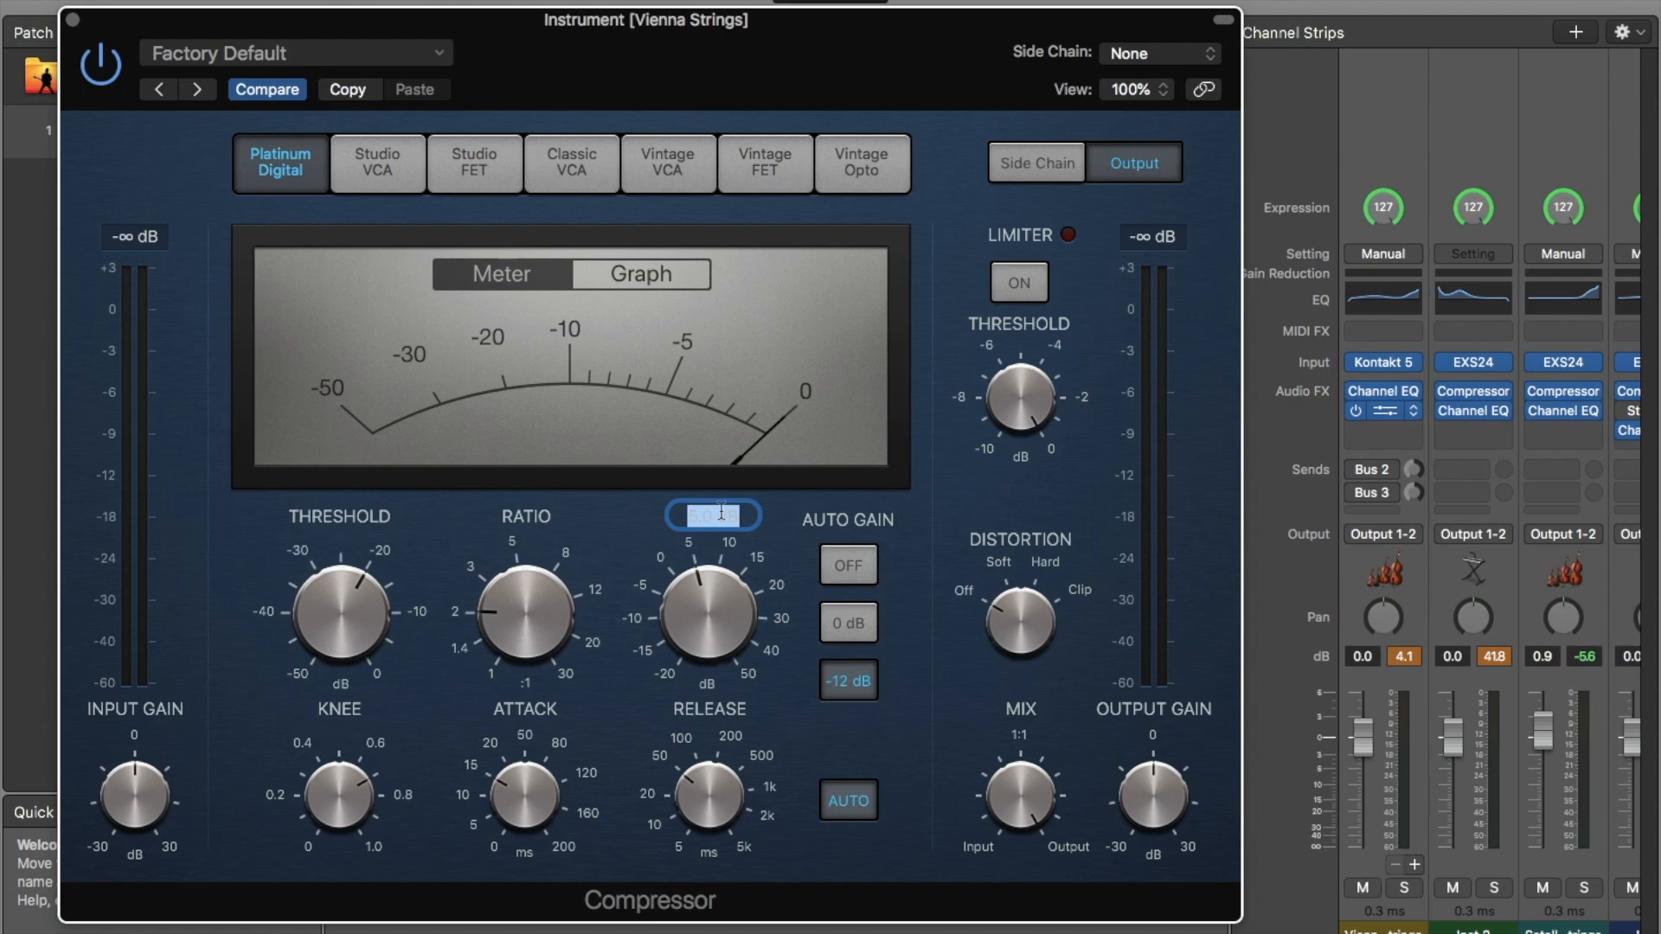
text(5)
key(Return)
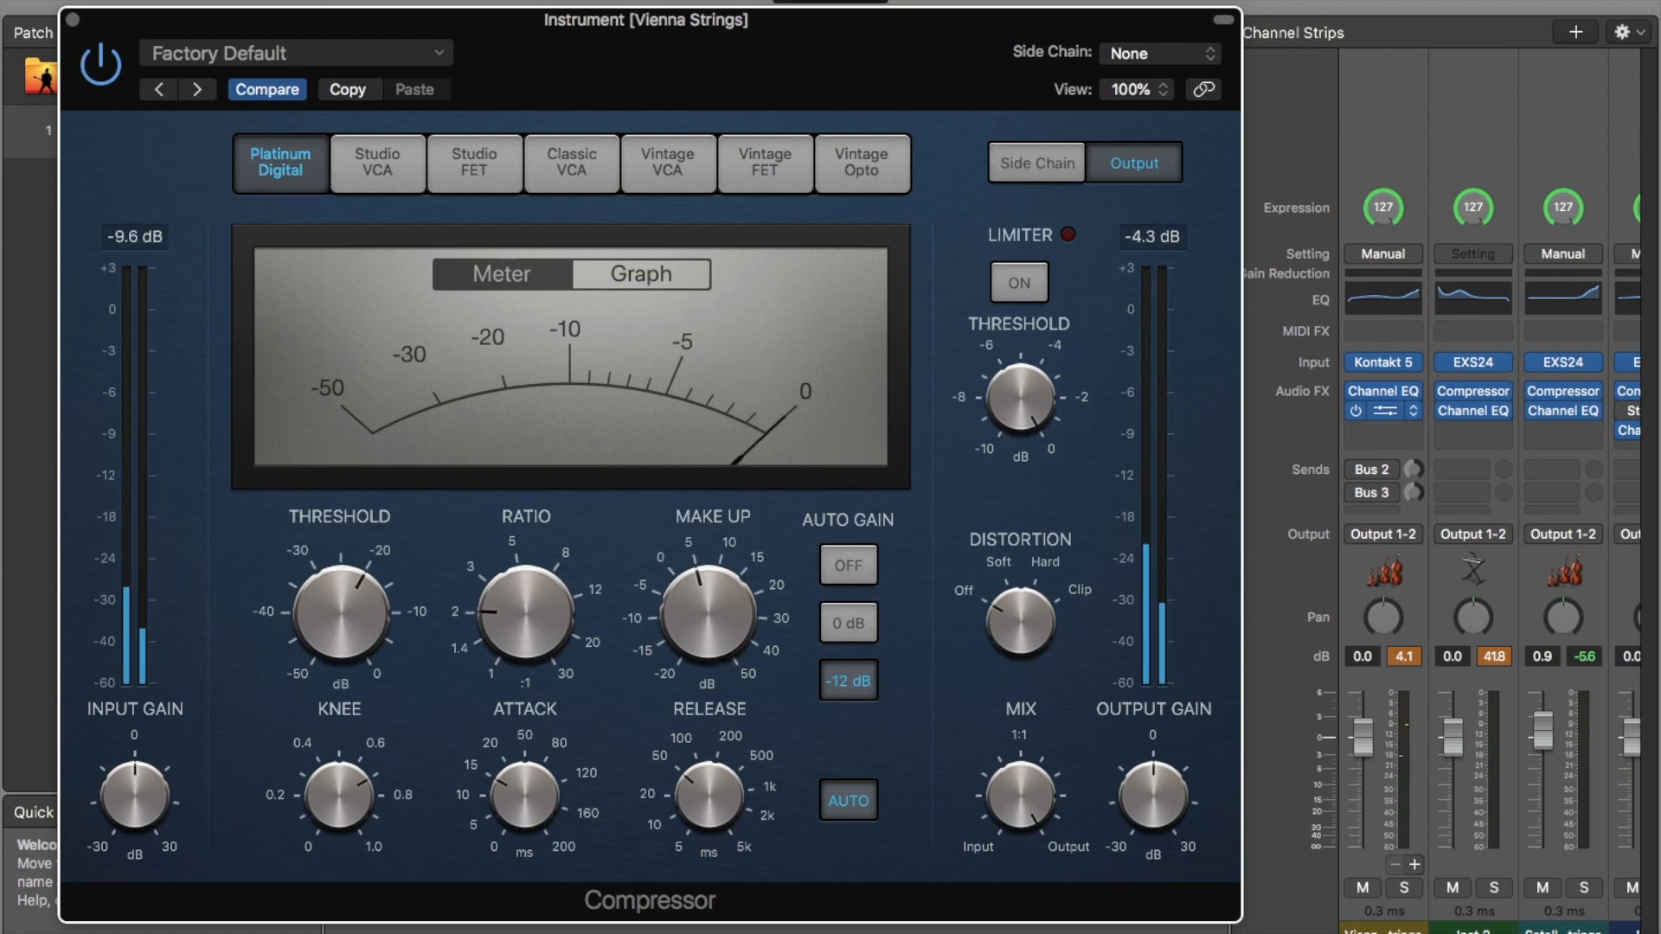
click(72, 19)
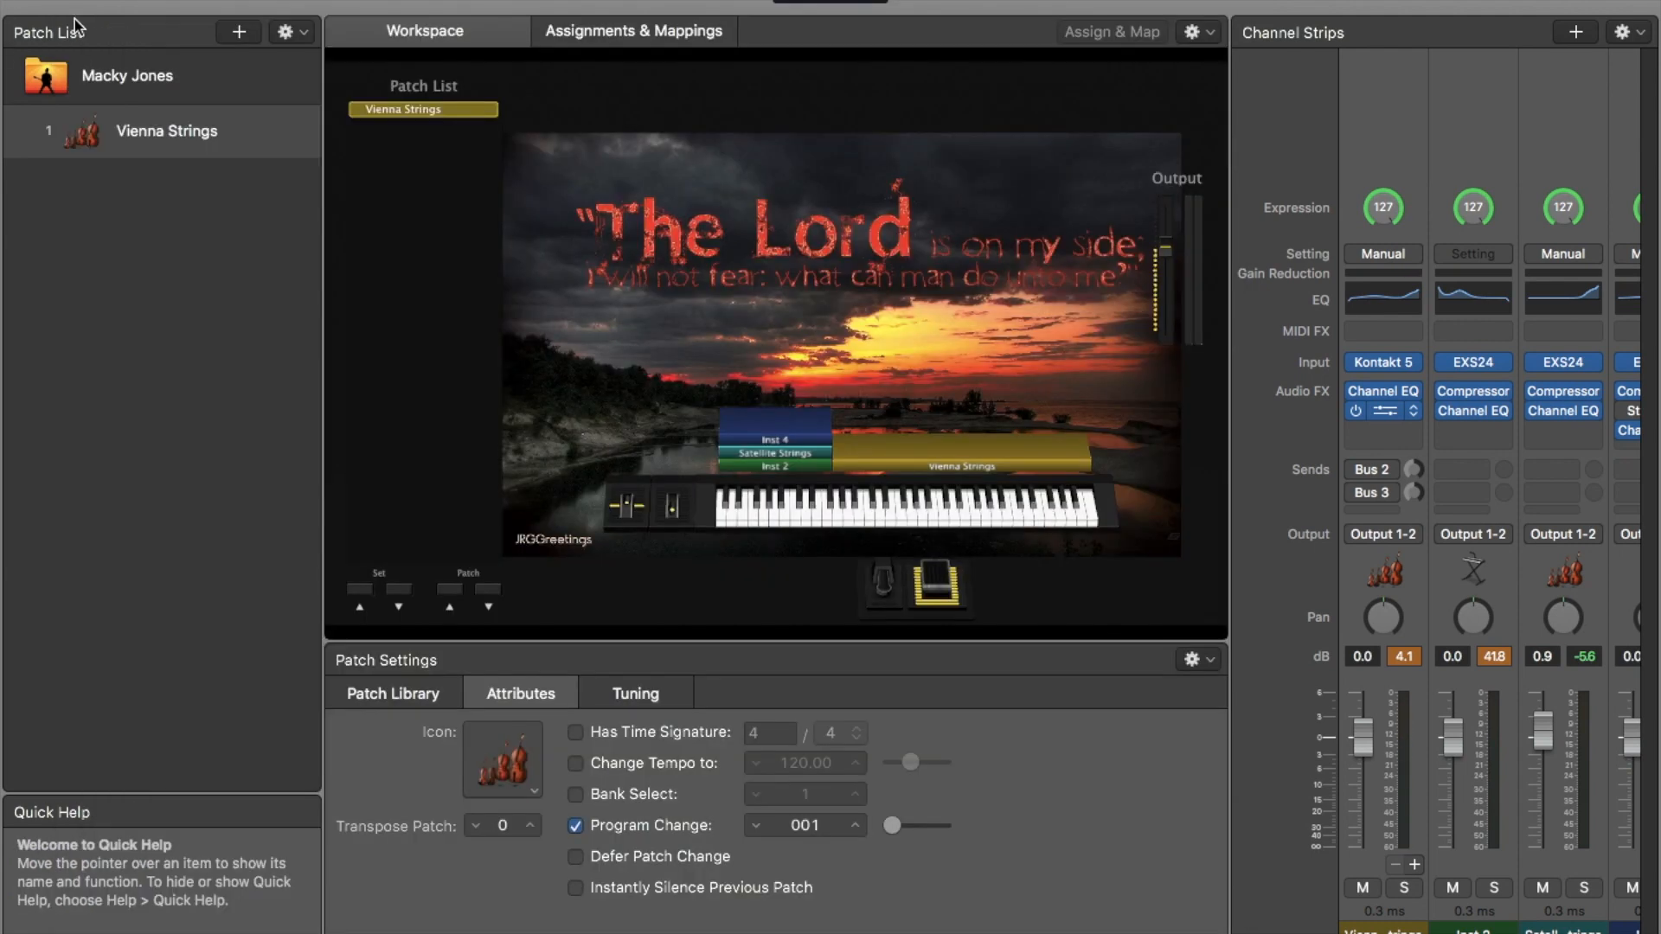
- Add a stereo Space Designer reverb after the Compressor on the Vienna Strings channel strip
click(1414, 432)
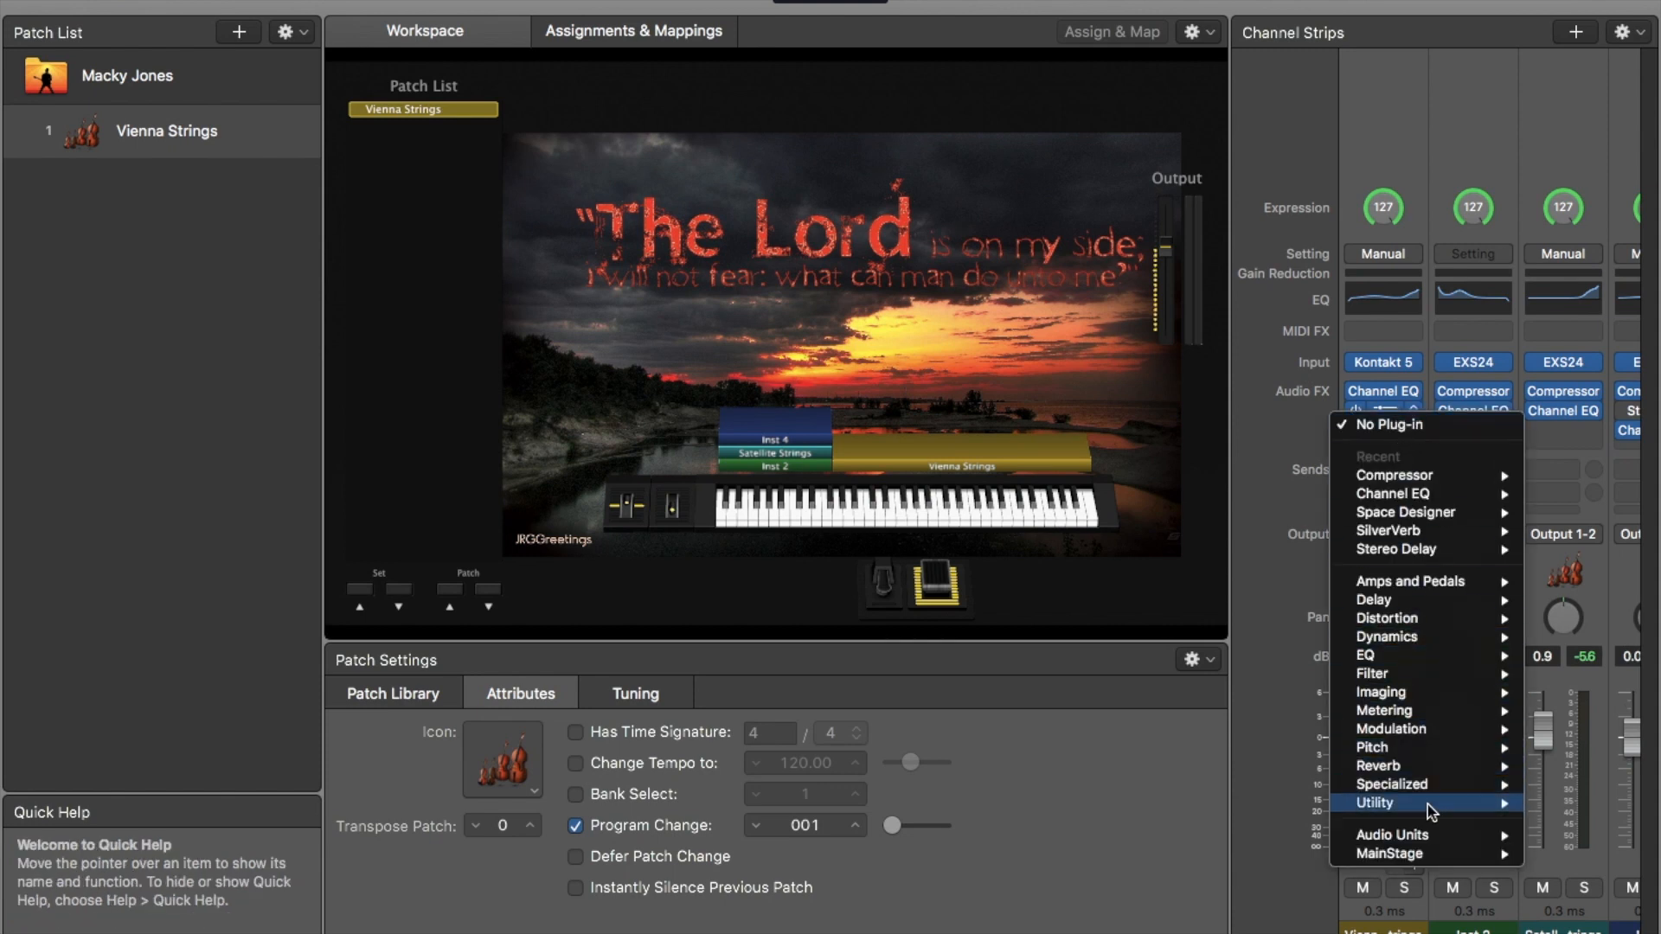
mouse_move(1392, 767)
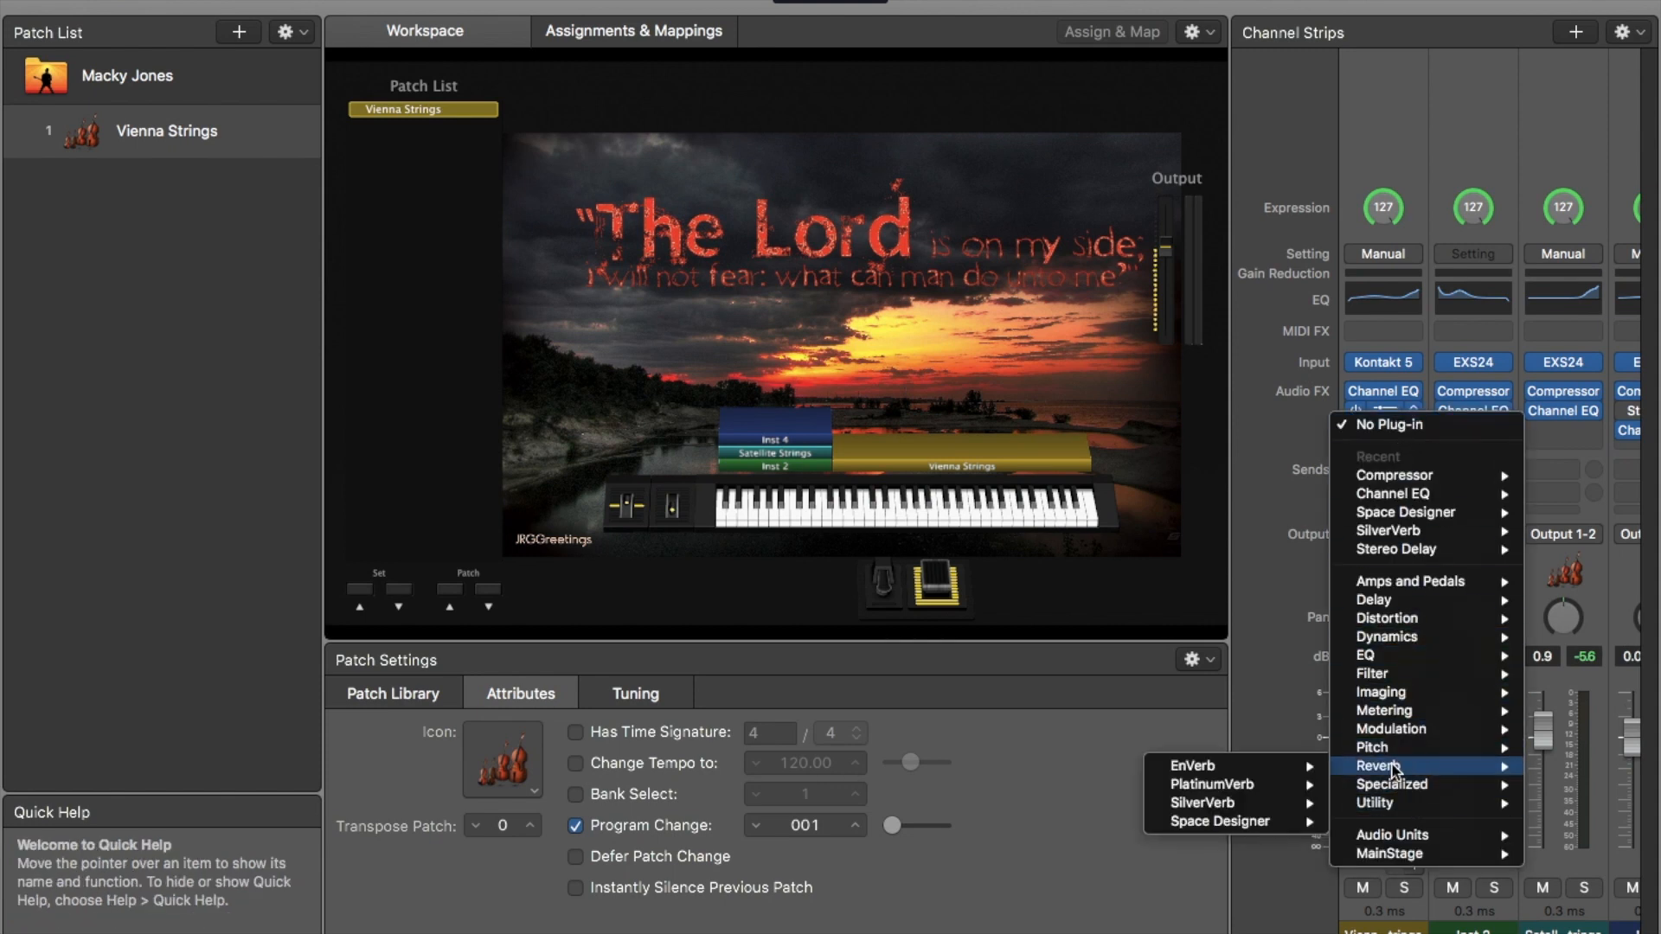
mouse_move(1280, 822)
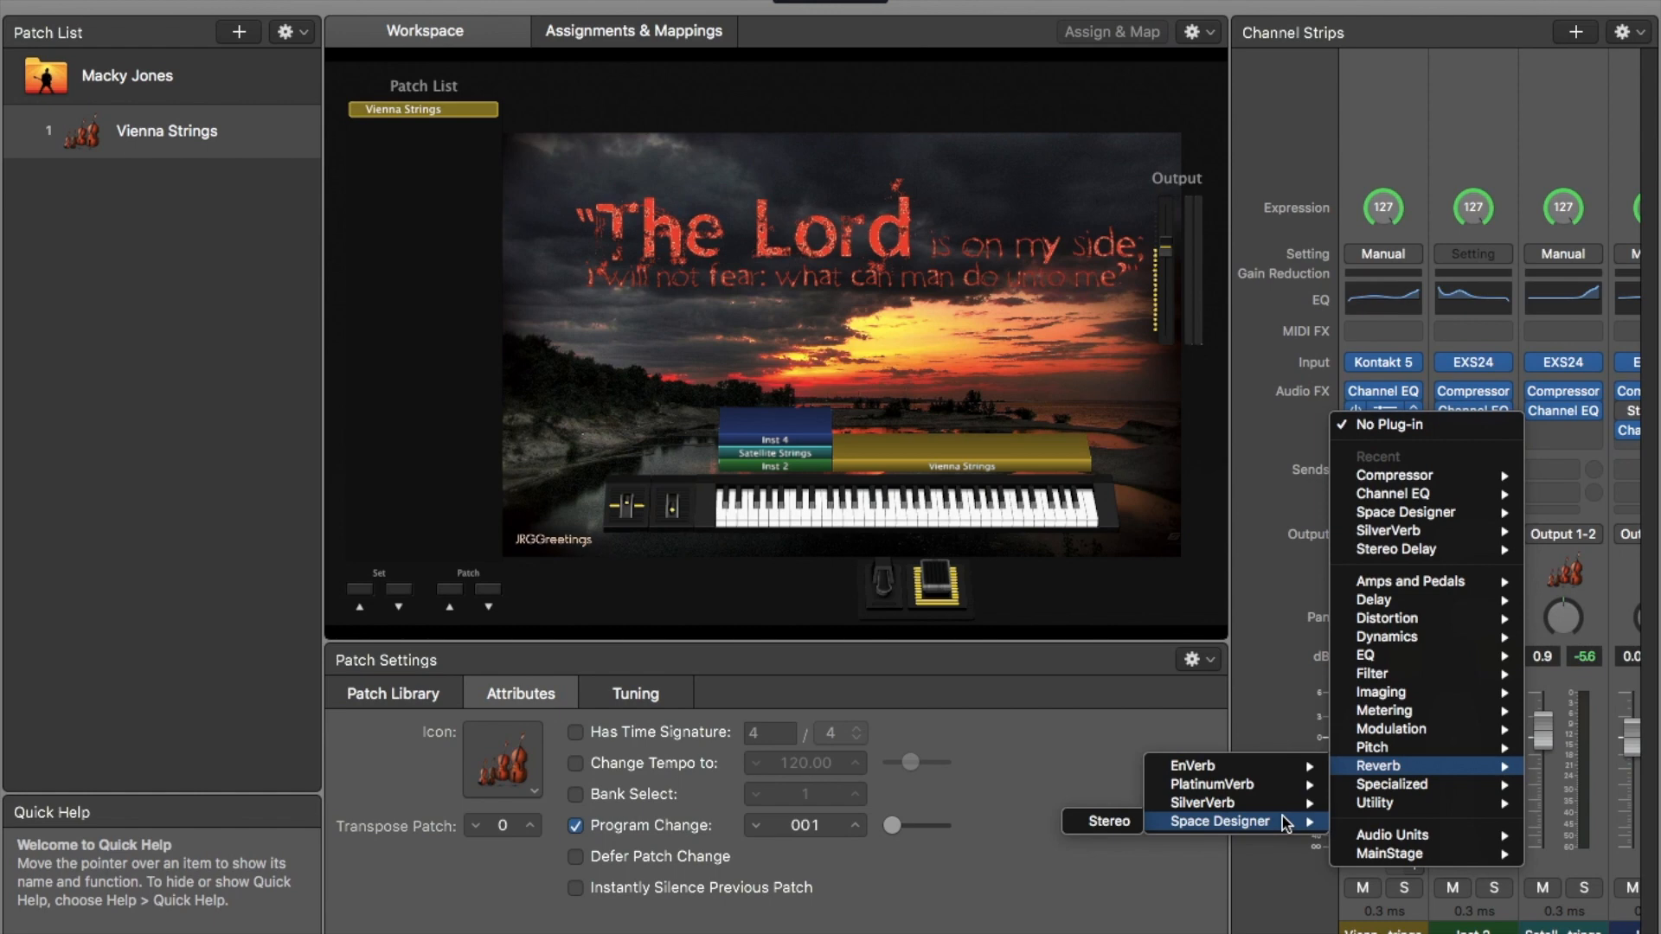
click(1103, 822)
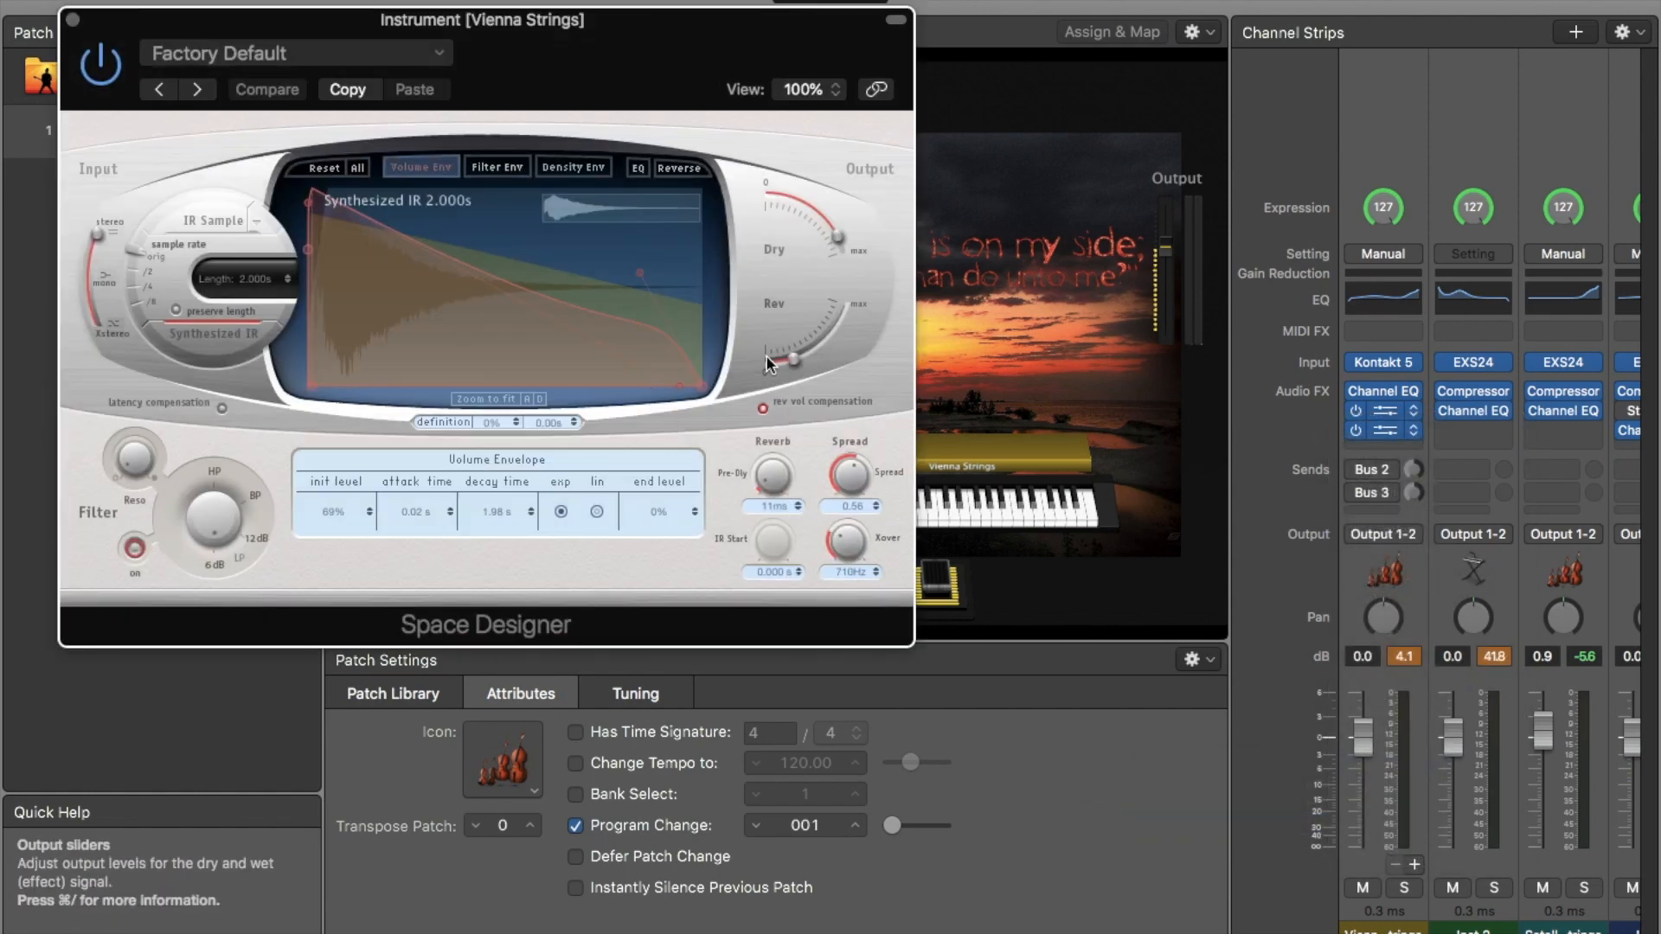
- Raise Space Designer's reverb output level to about -14 dB and close its window
drag(797, 360, 815, 363)
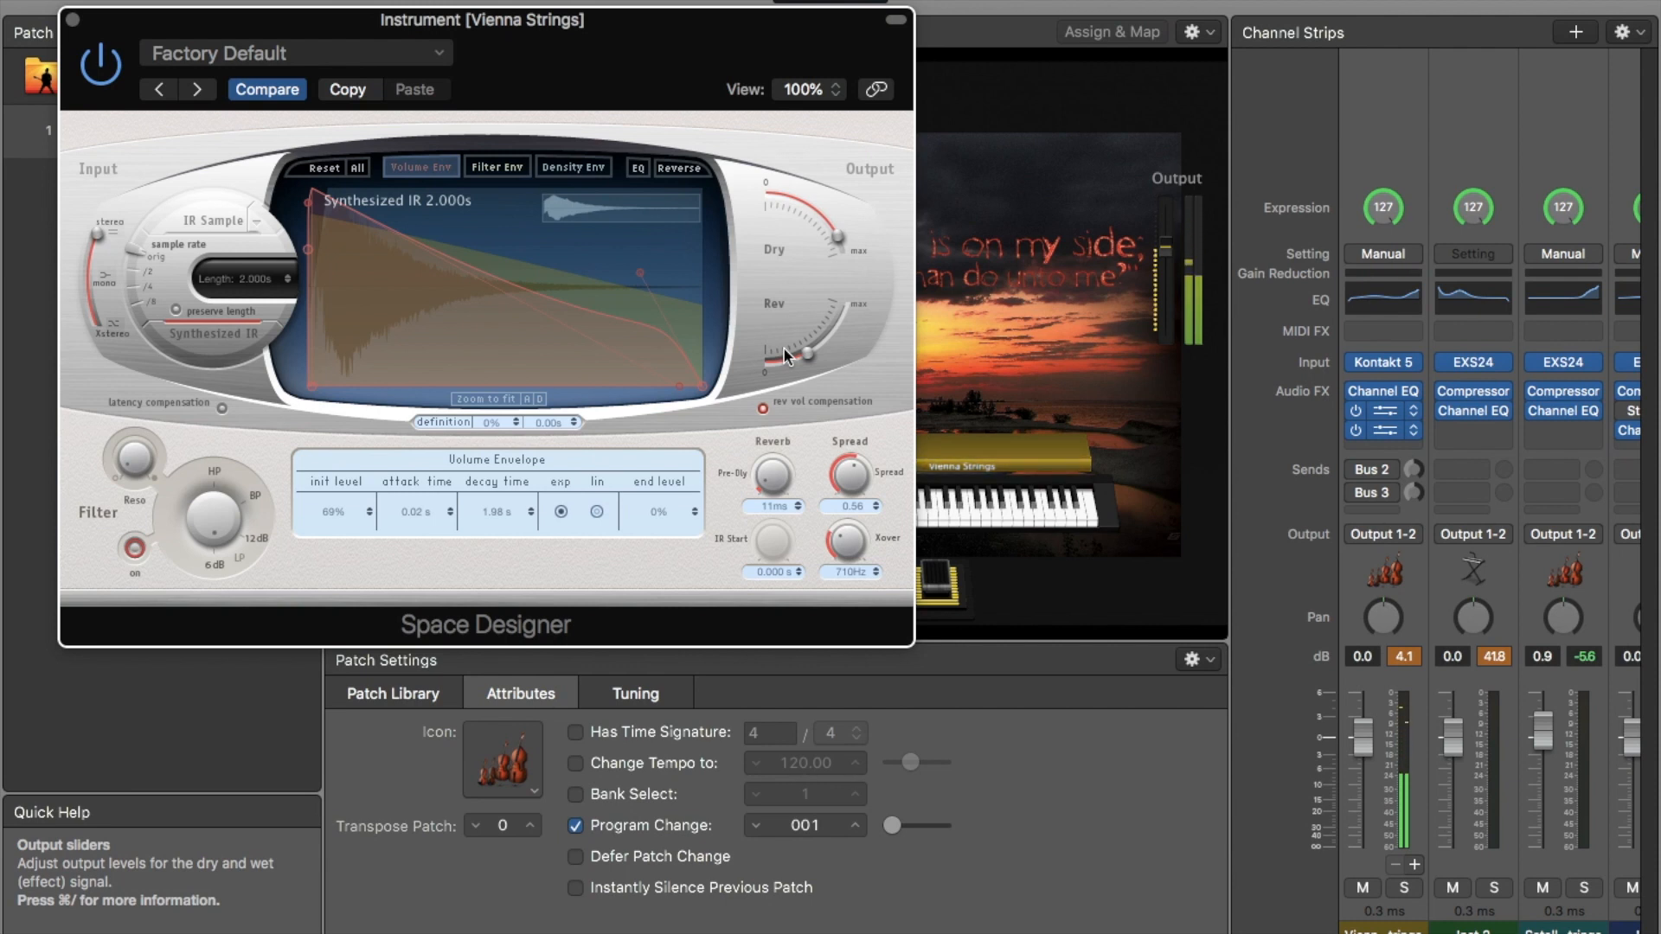
drag(808, 354, 808, 359)
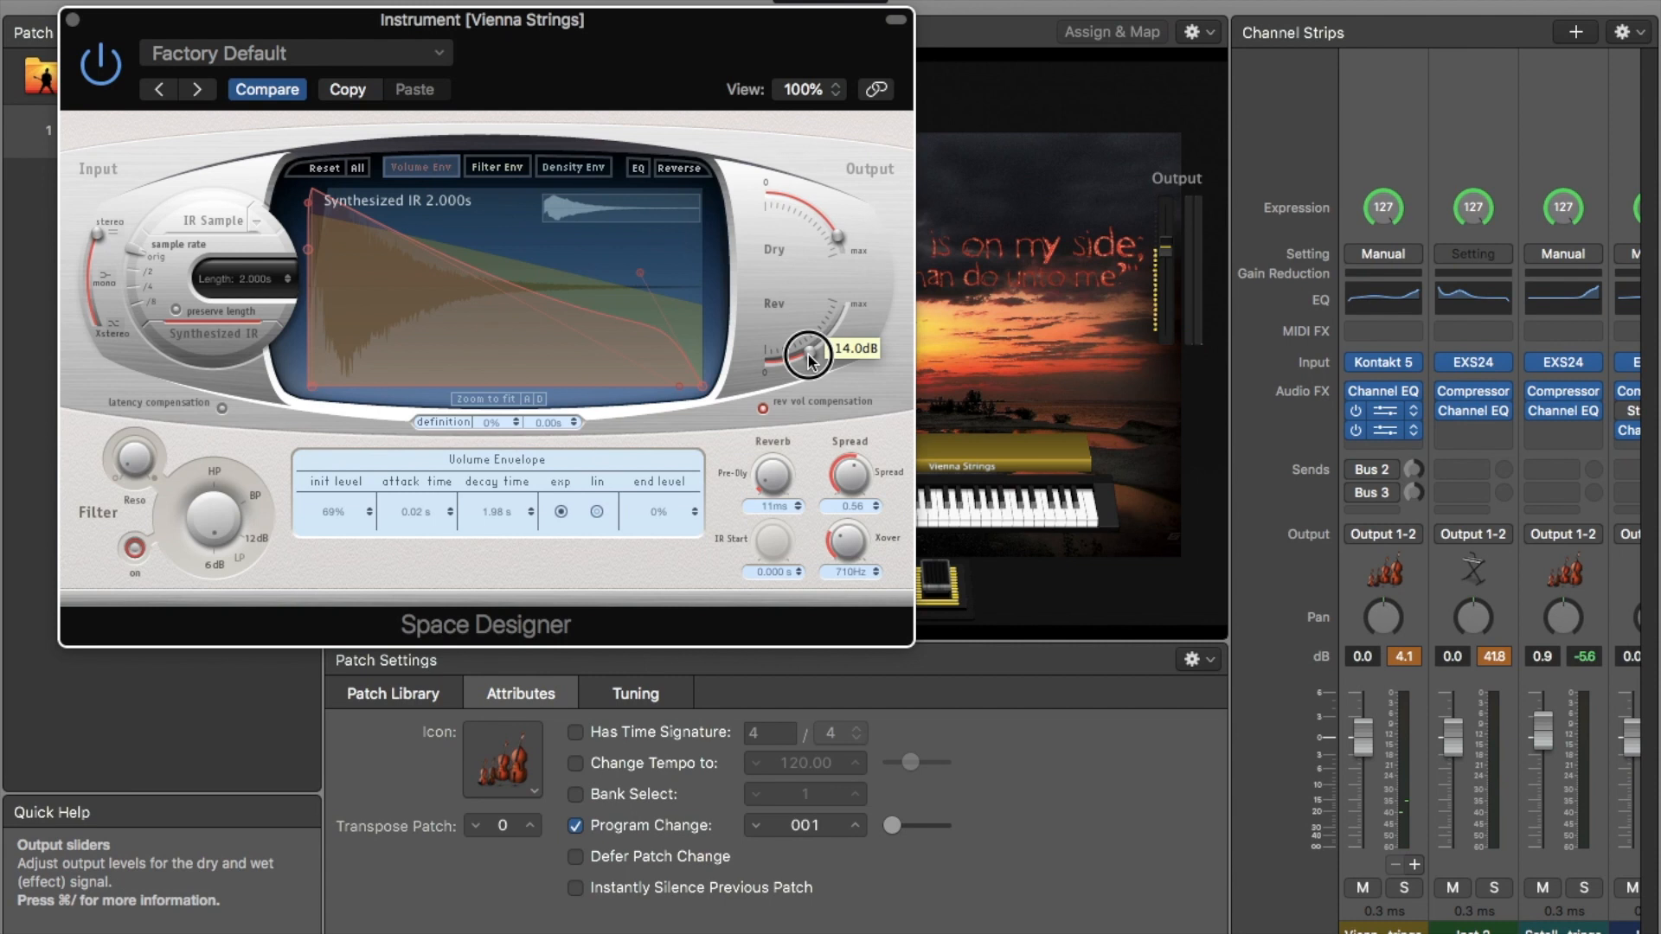
click(73, 19)
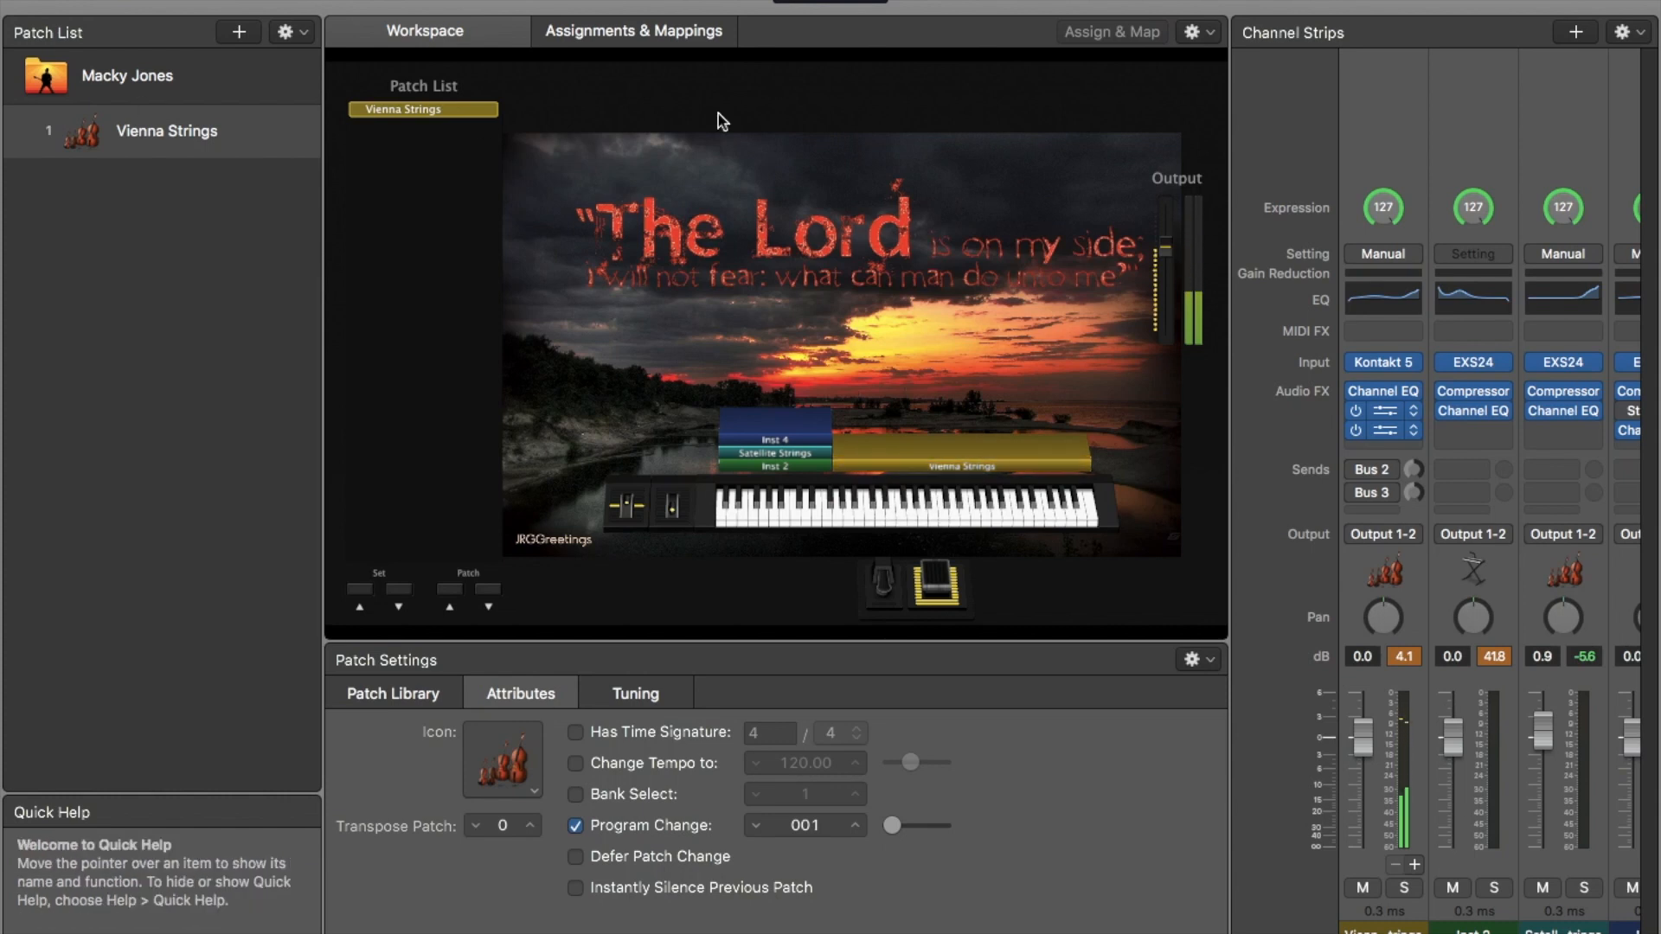
- Add a Stereo Delay after Space Designer on the Vienna Strings channel strip
click(1415, 444)
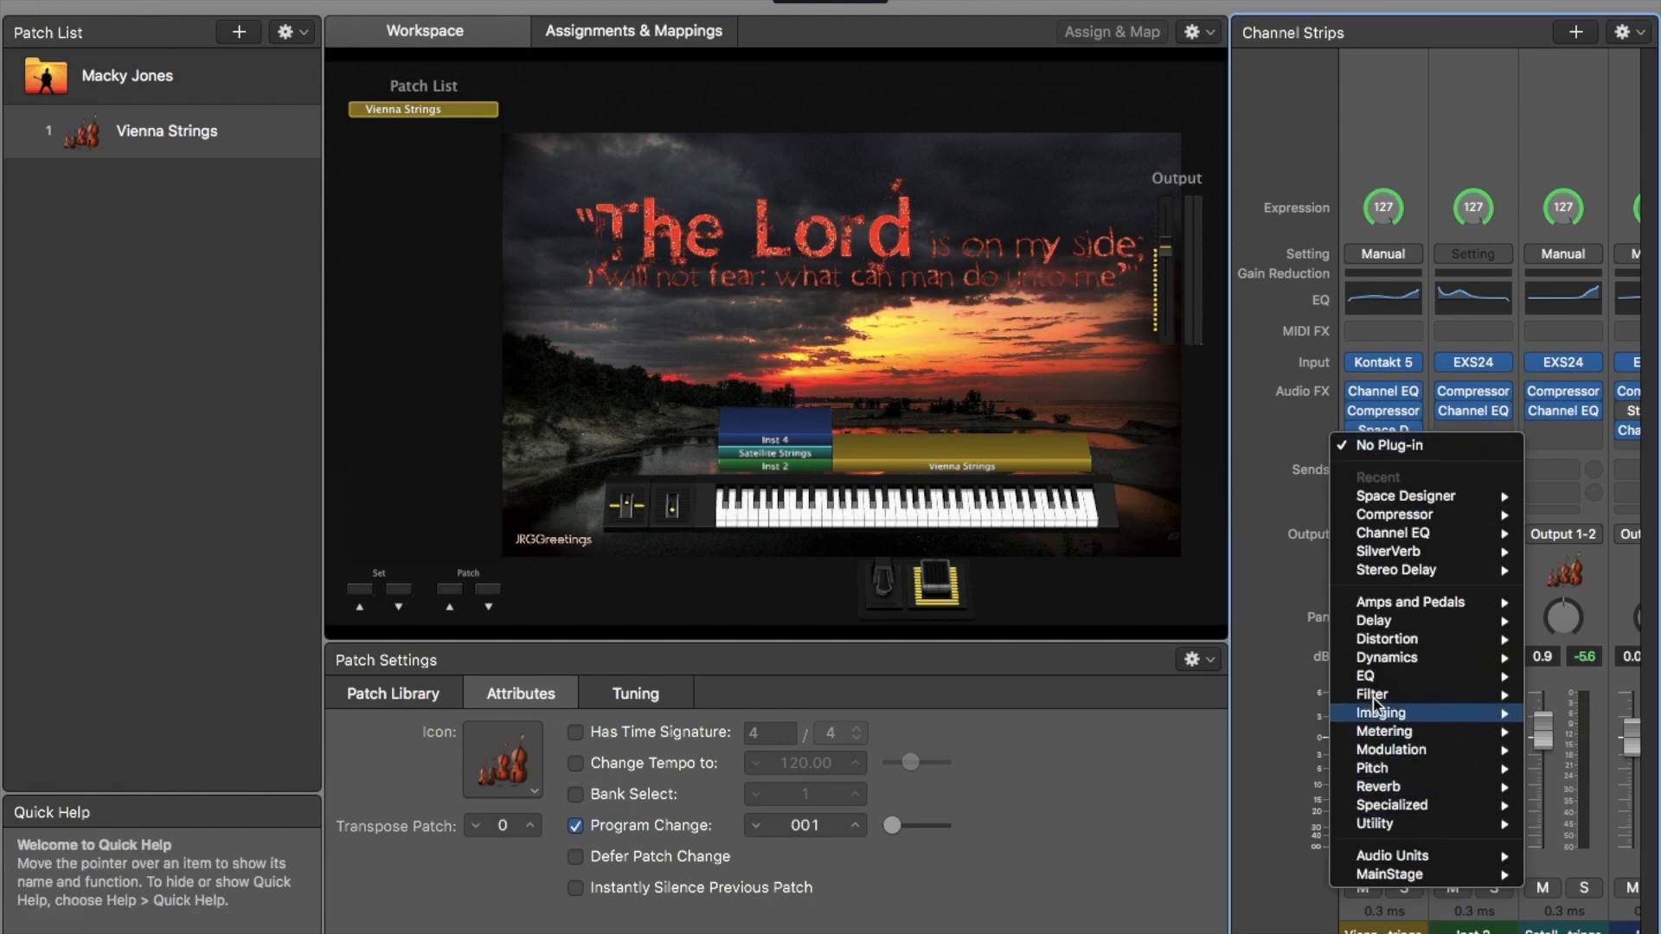
mouse_move(1404, 623)
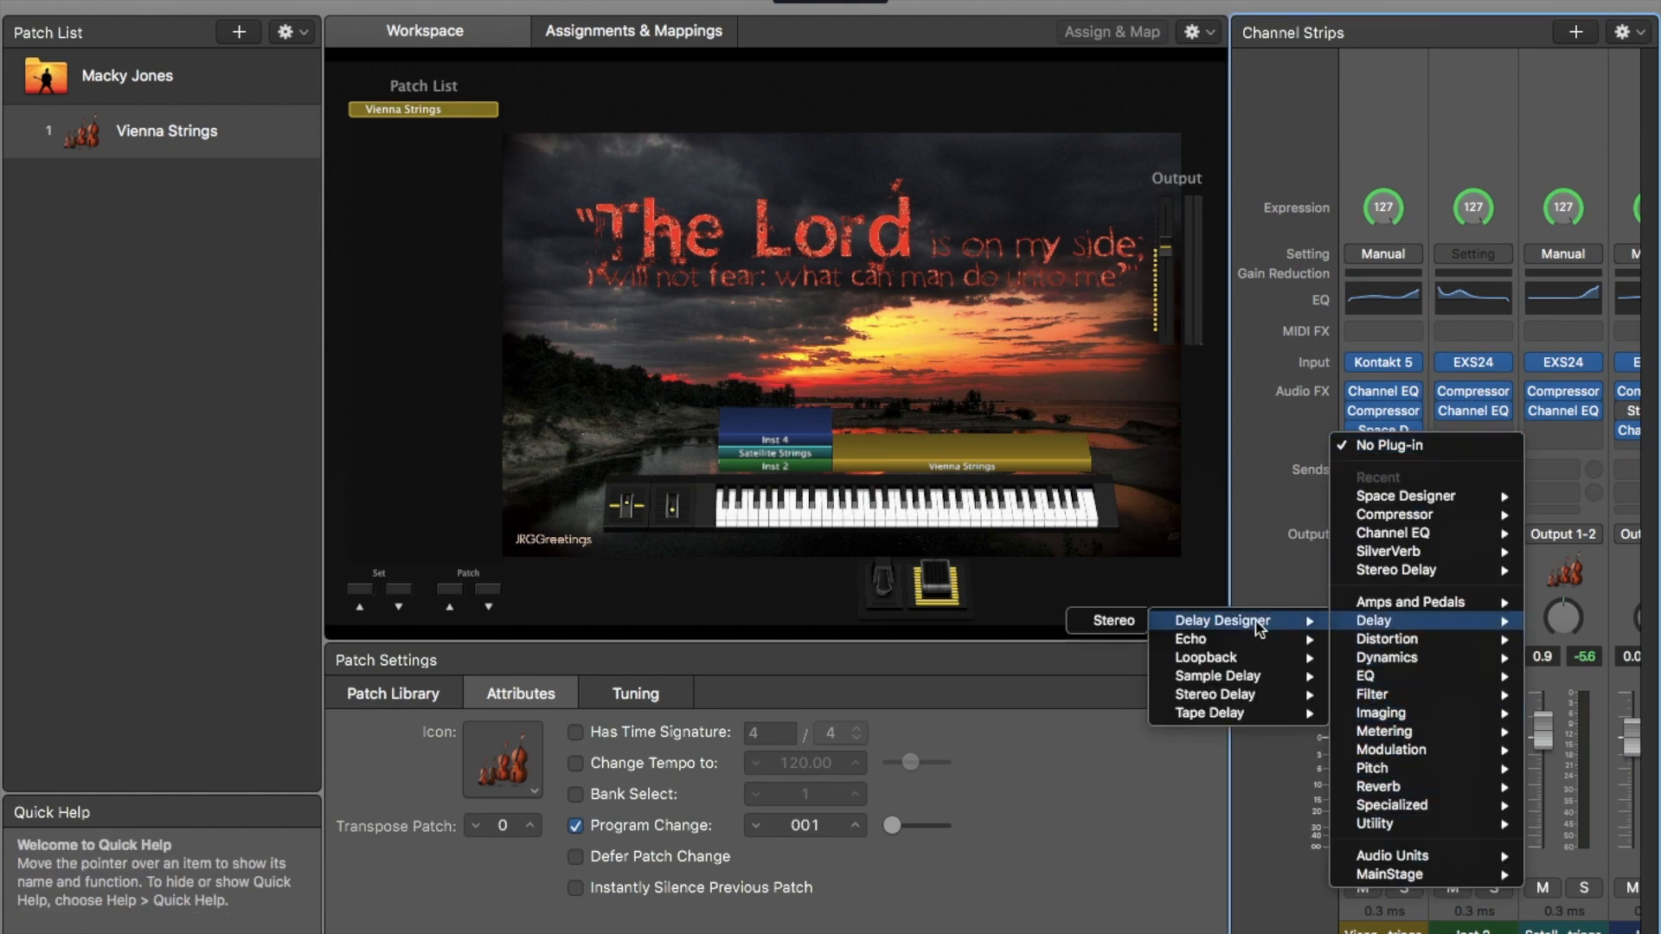
mouse_move(1257, 697)
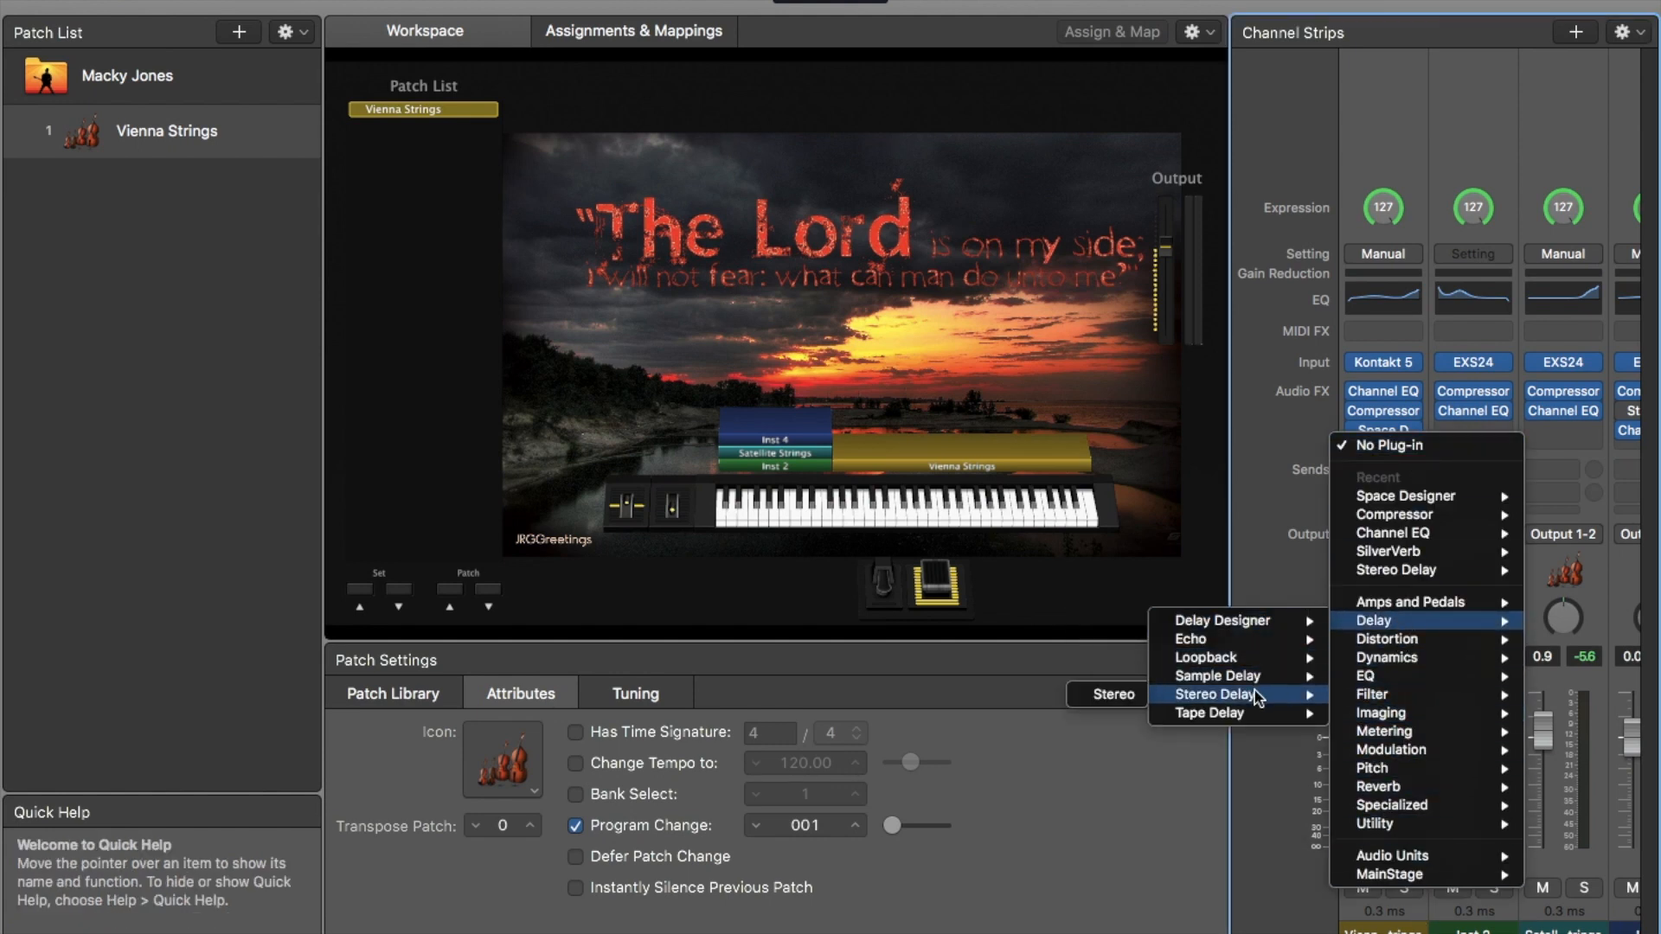
click(1107, 694)
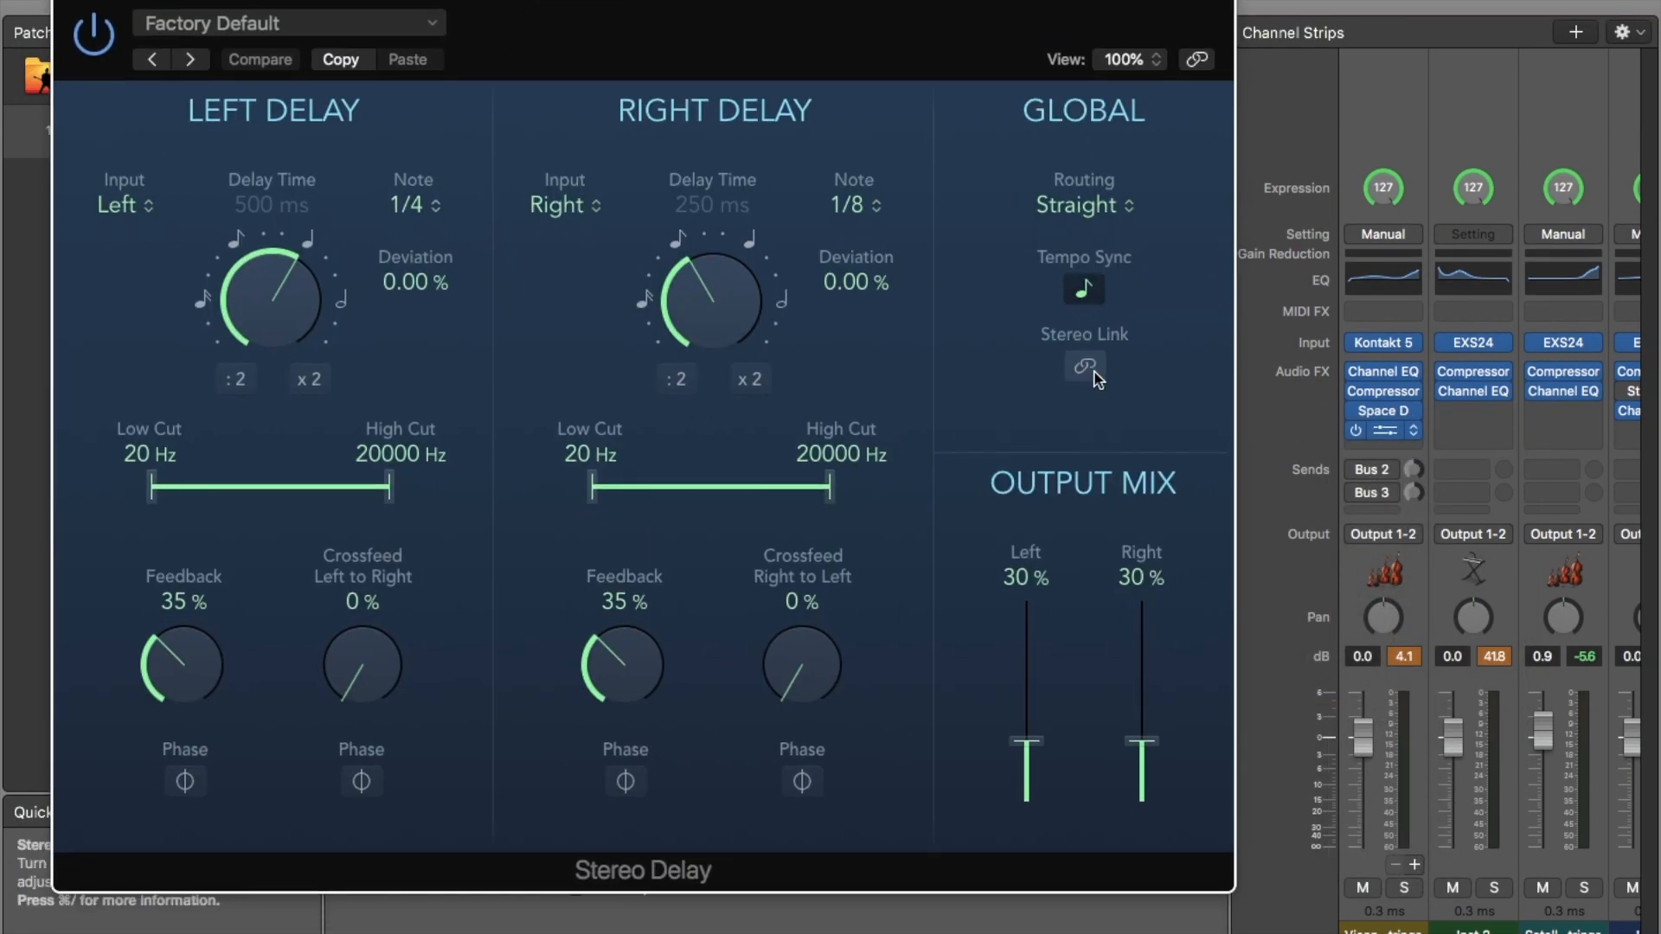
- Turn on Stereo Link in the Stereo Delay and raise the low cut of both sides to 72 Hz
click(1087, 369)
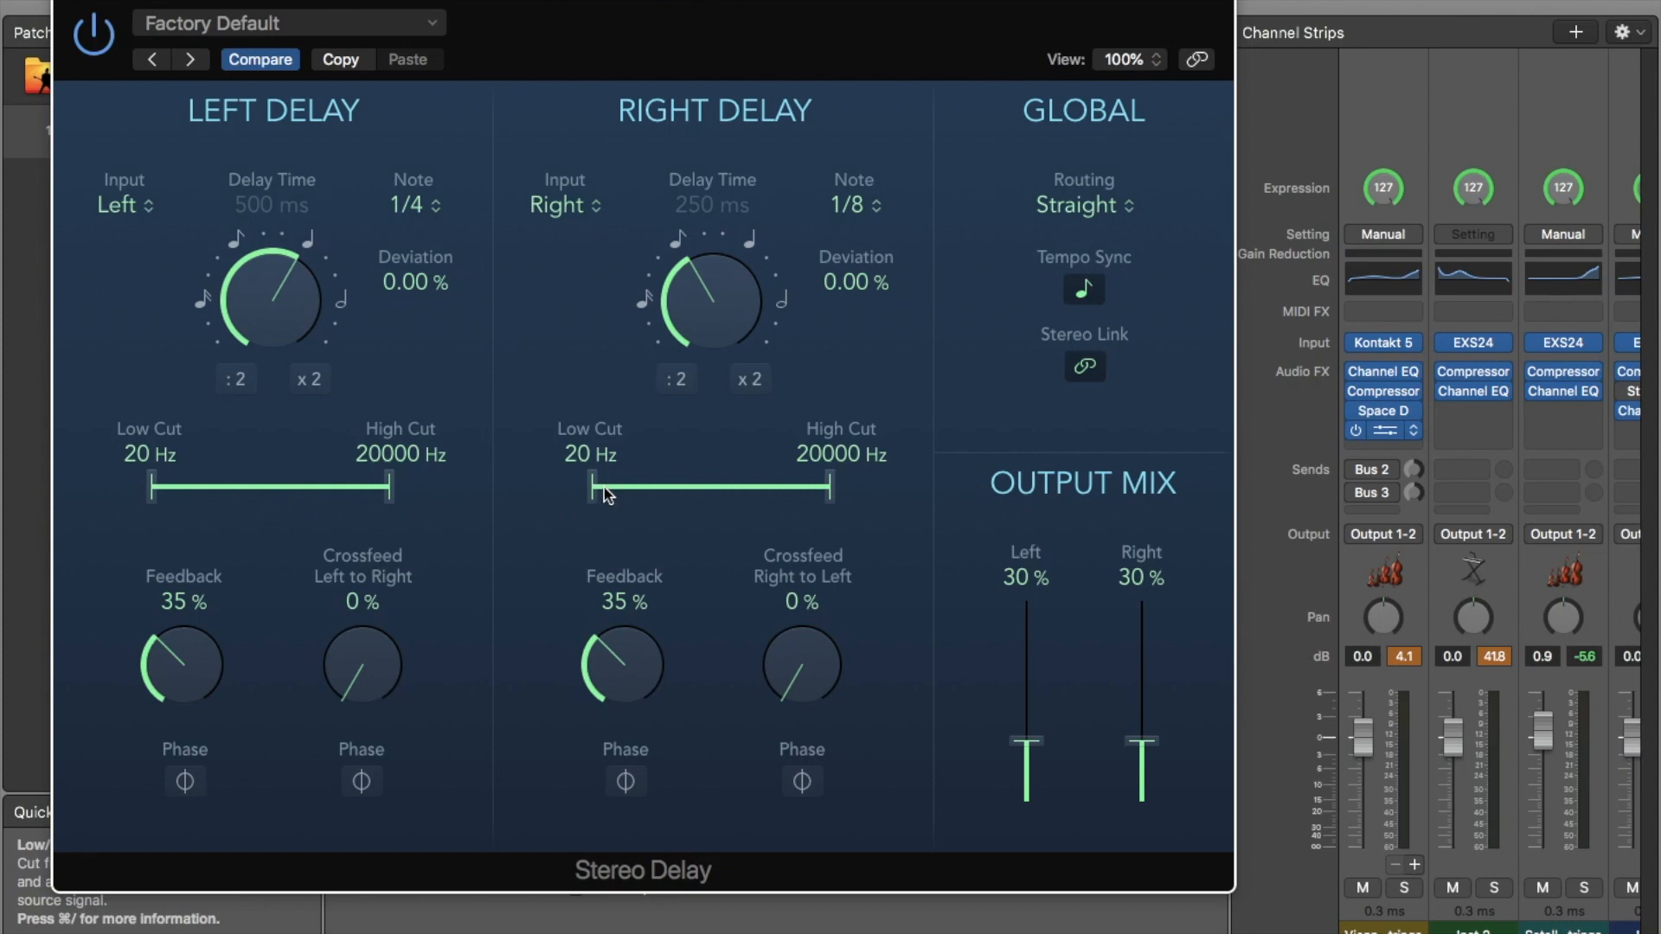
drag(594, 491, 637, 493)
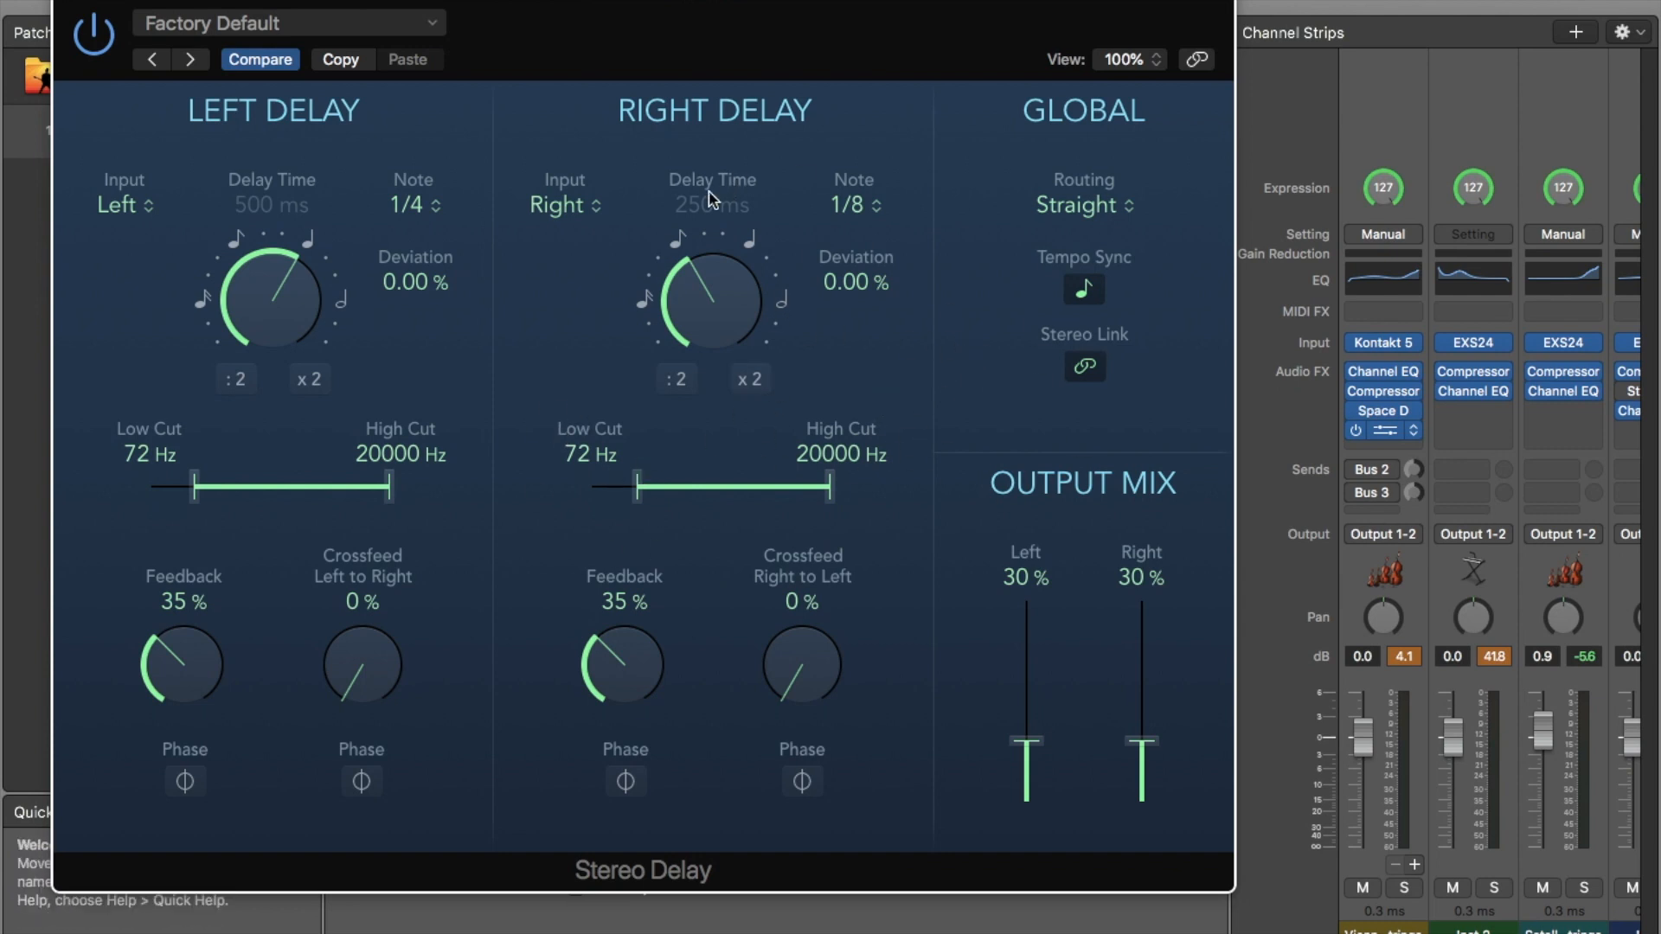
click(855, 206)
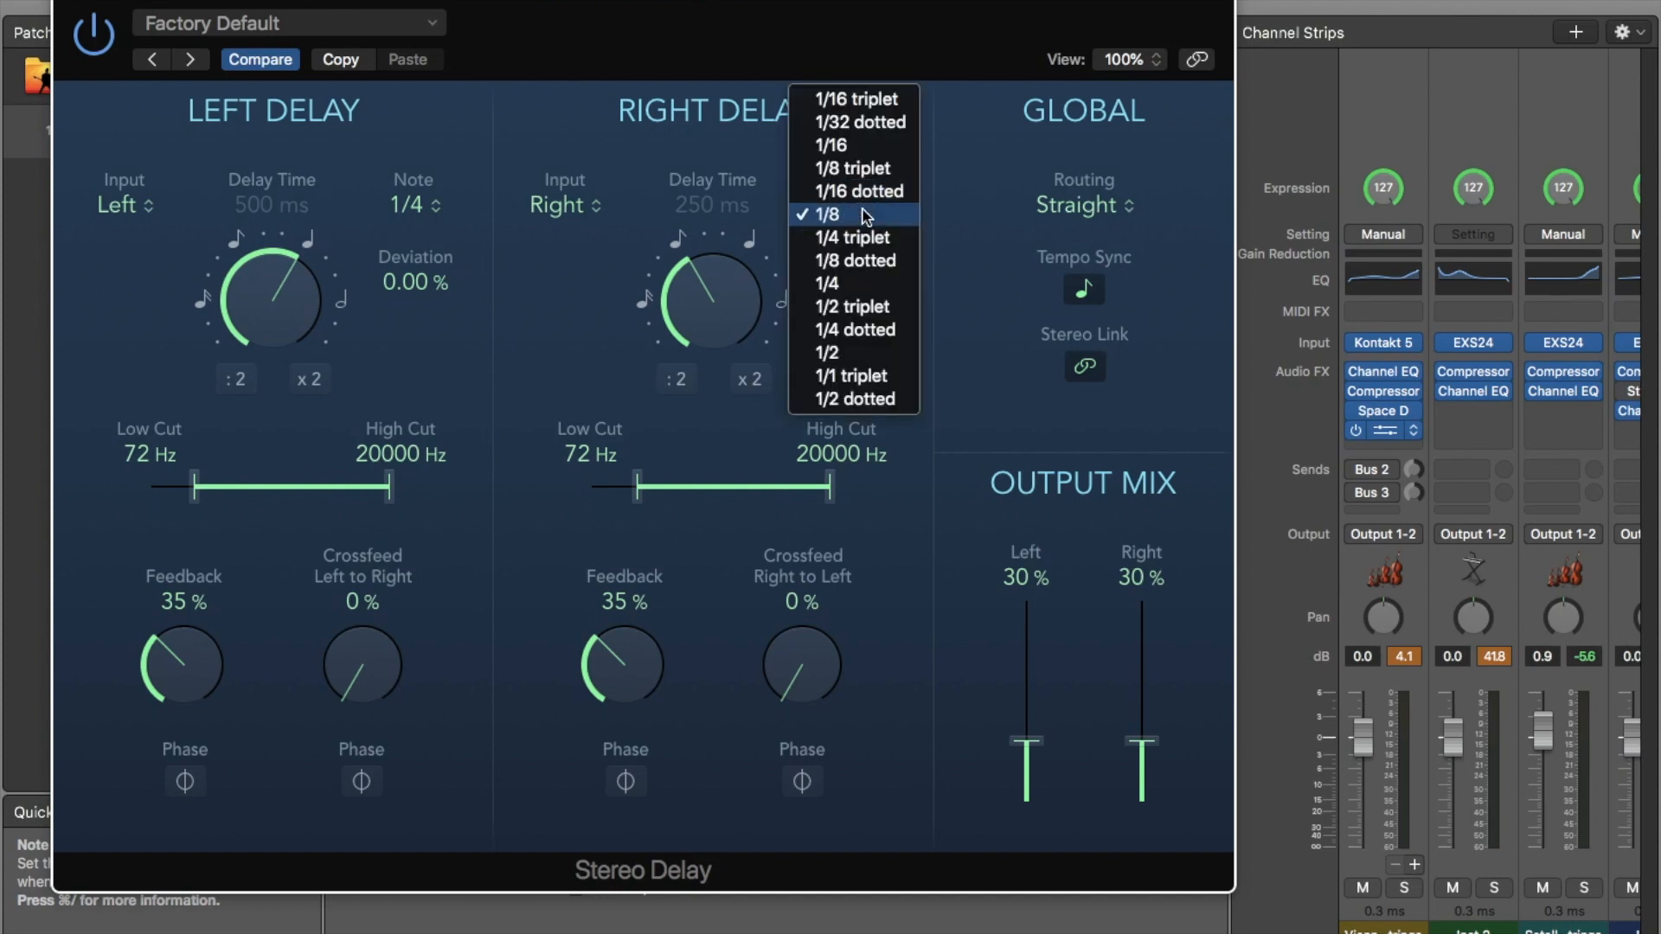
click(864, 216)
click(861, 209)
click(895, 532)
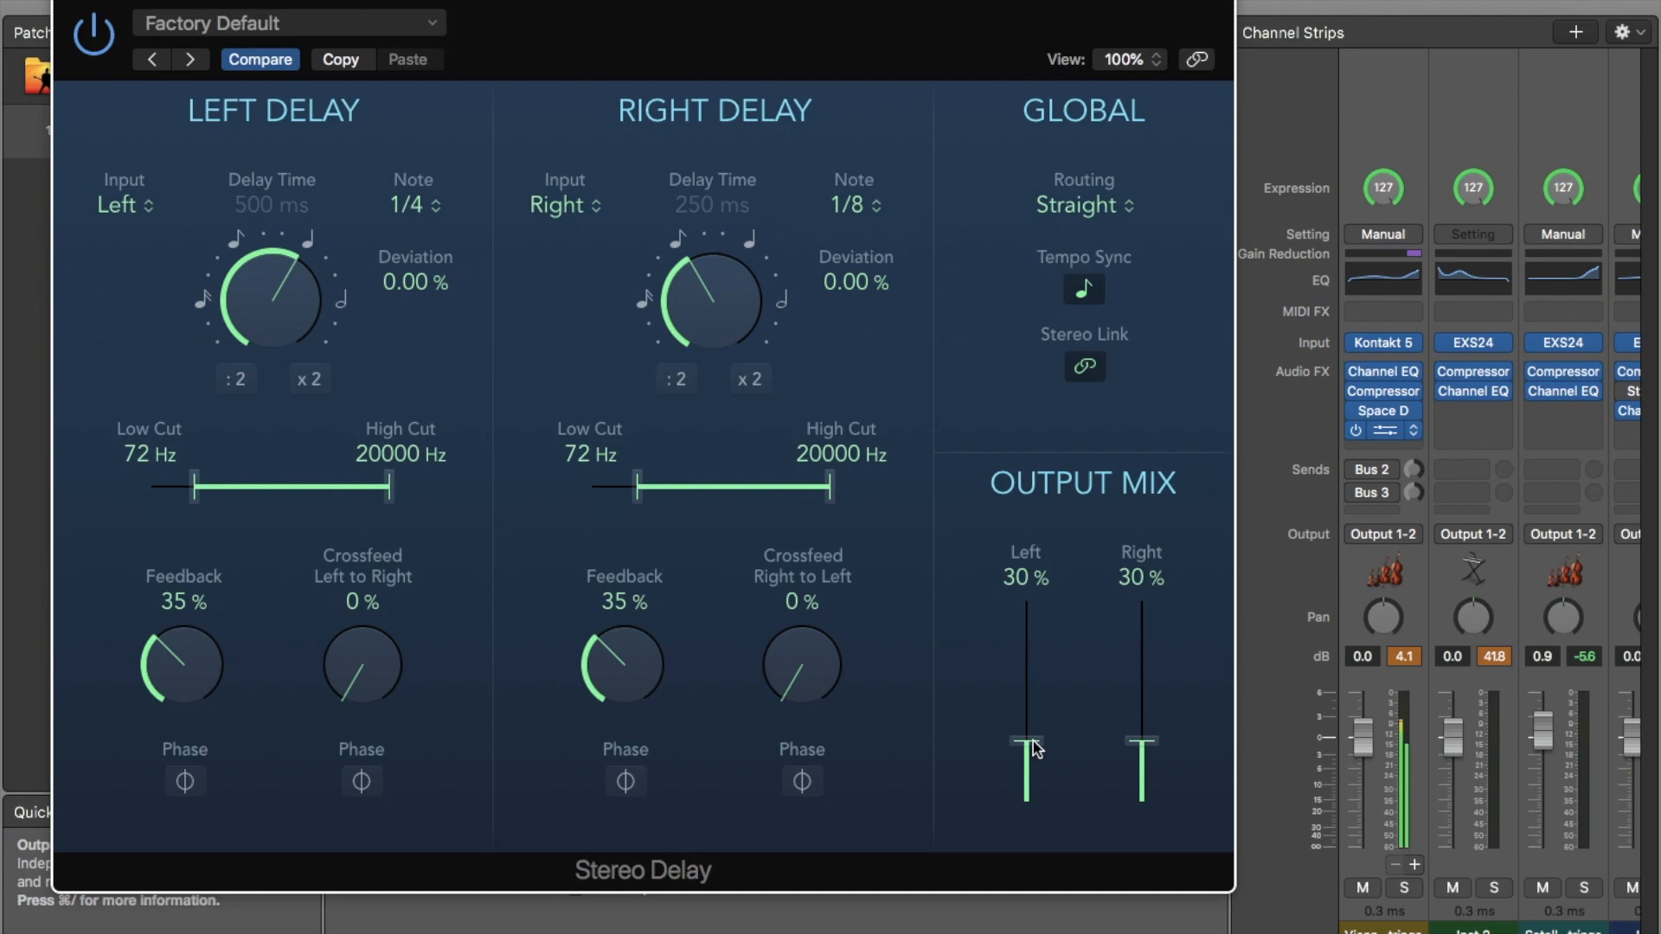
- Lower the linked left and right output mix of the Stereo Delay to 22 % and close its window
drag(1035, 747, 1033, 762)
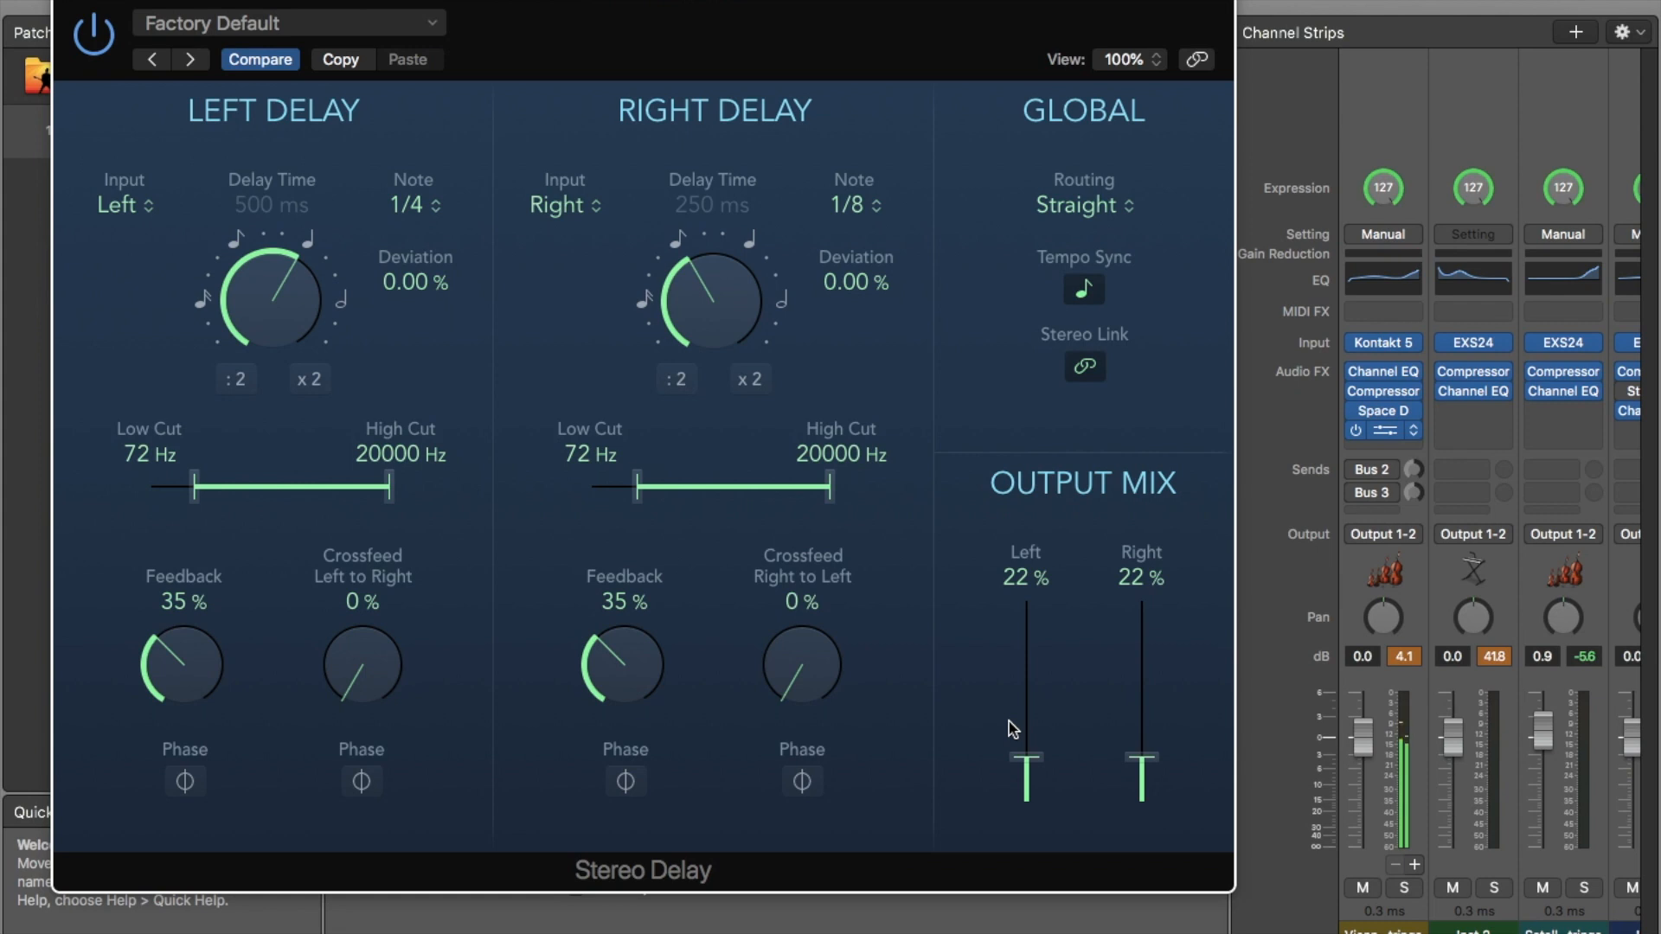
click(66, 4)
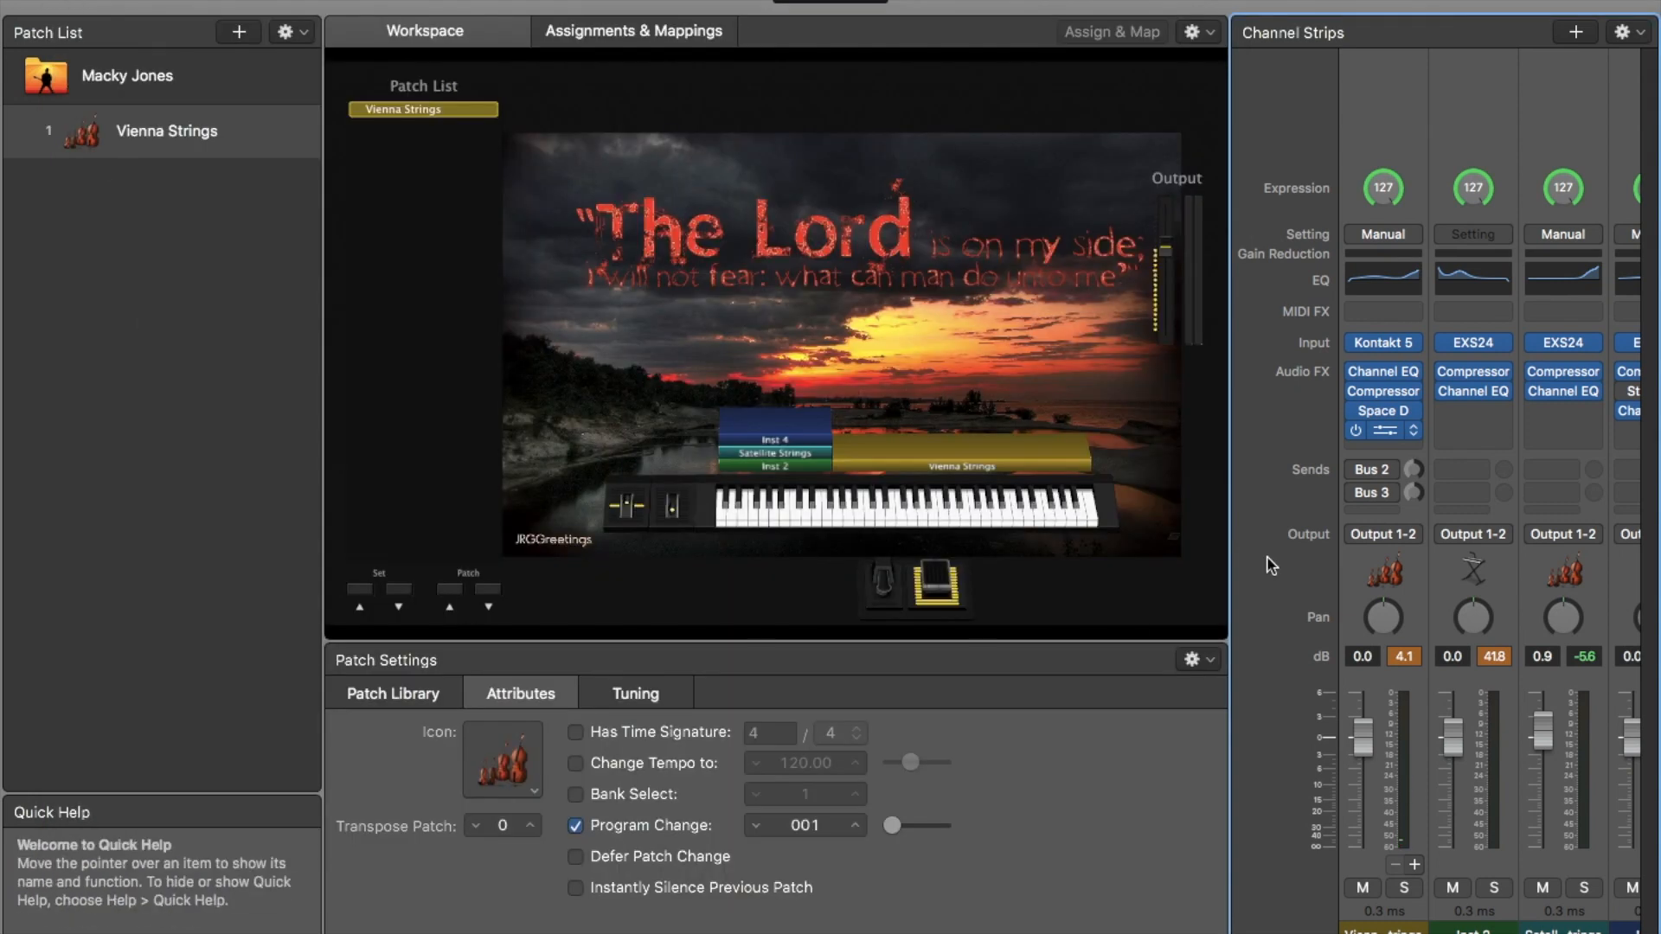
- Add a stereo SilverVerb after the Stereo Delay on the Vienna Strings channel strip
click(1413, 446)
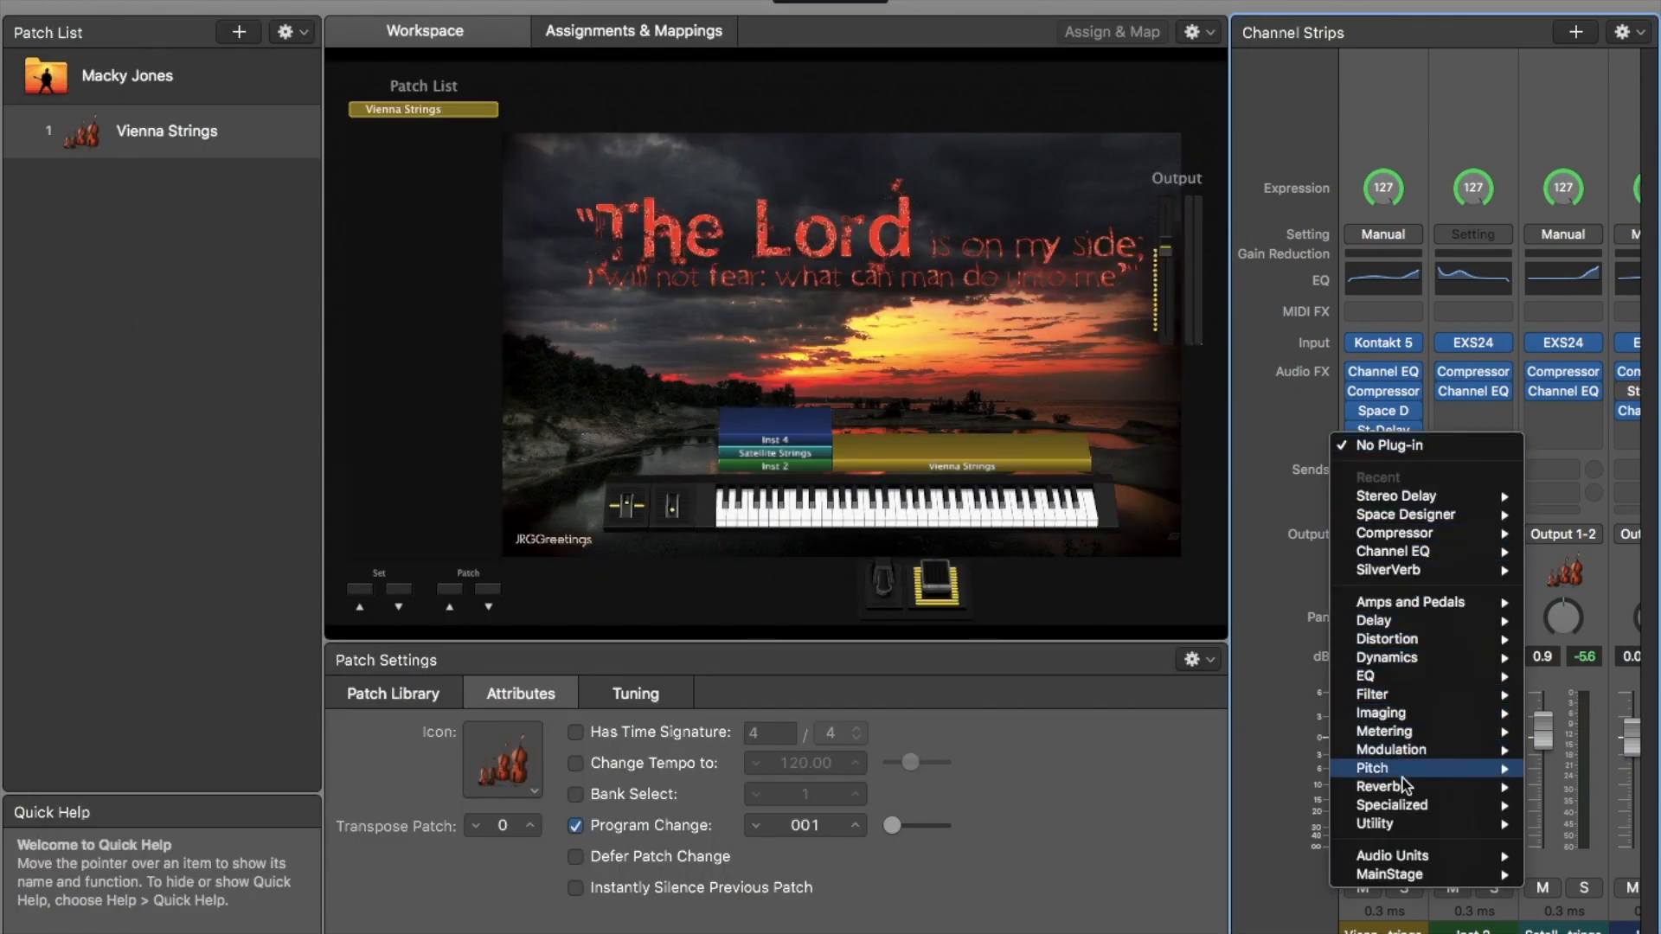
mouse_move(1403, 786)
mouse_move(1232, 809)
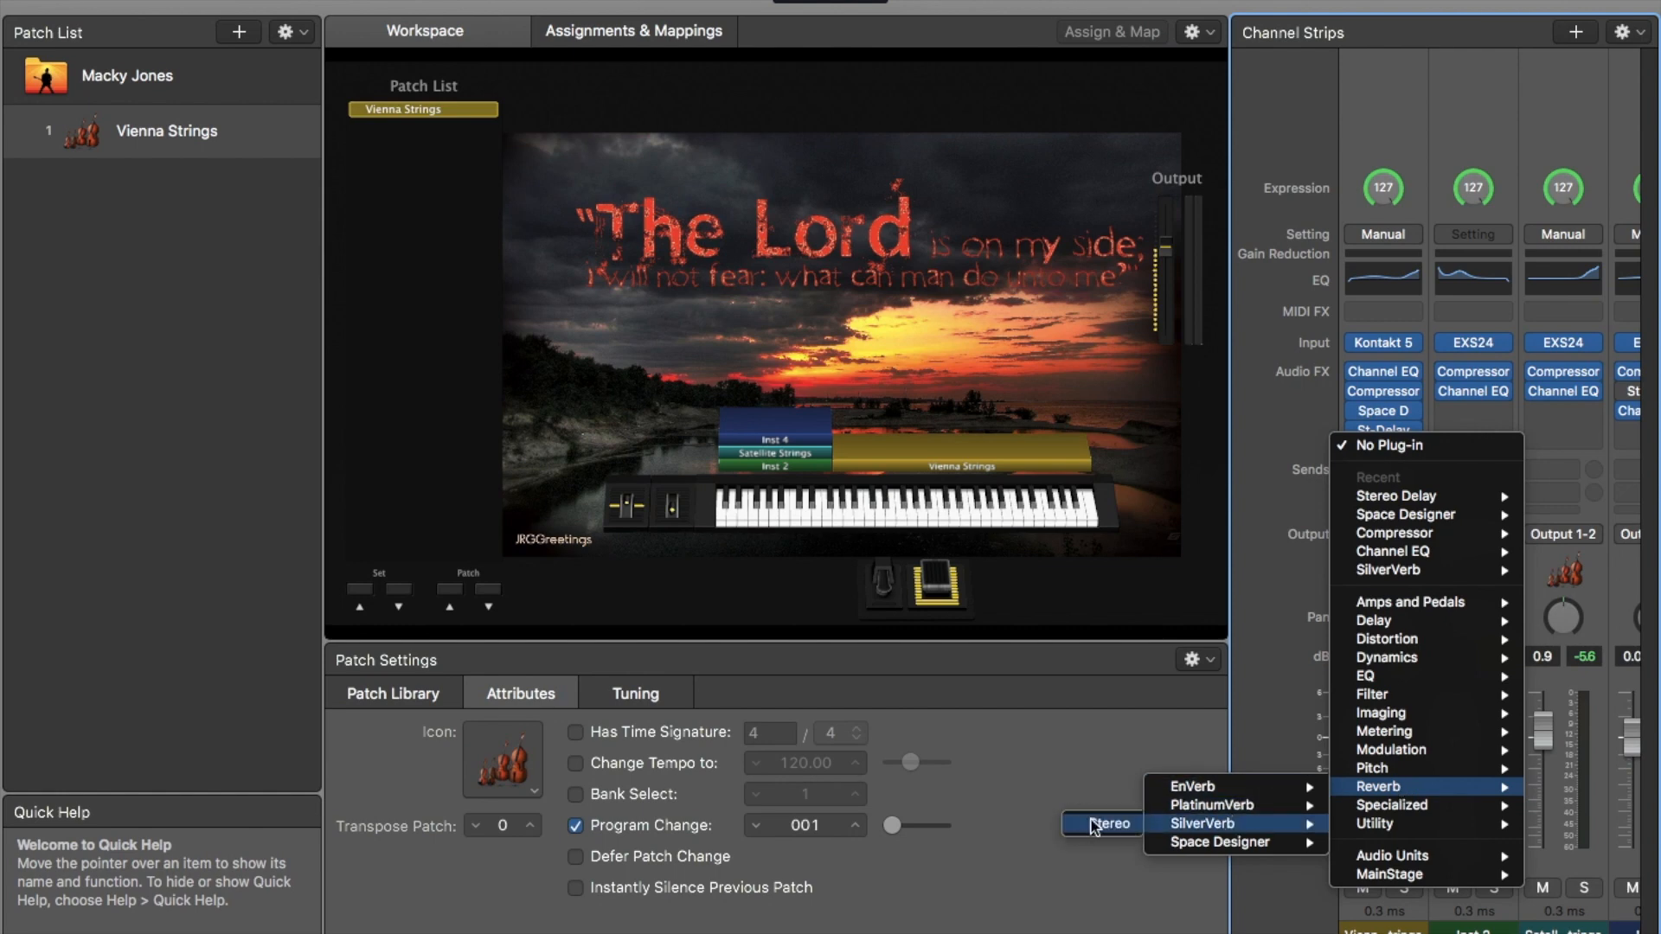
click(1094, 824)
drag(415, 44, 666, 131)
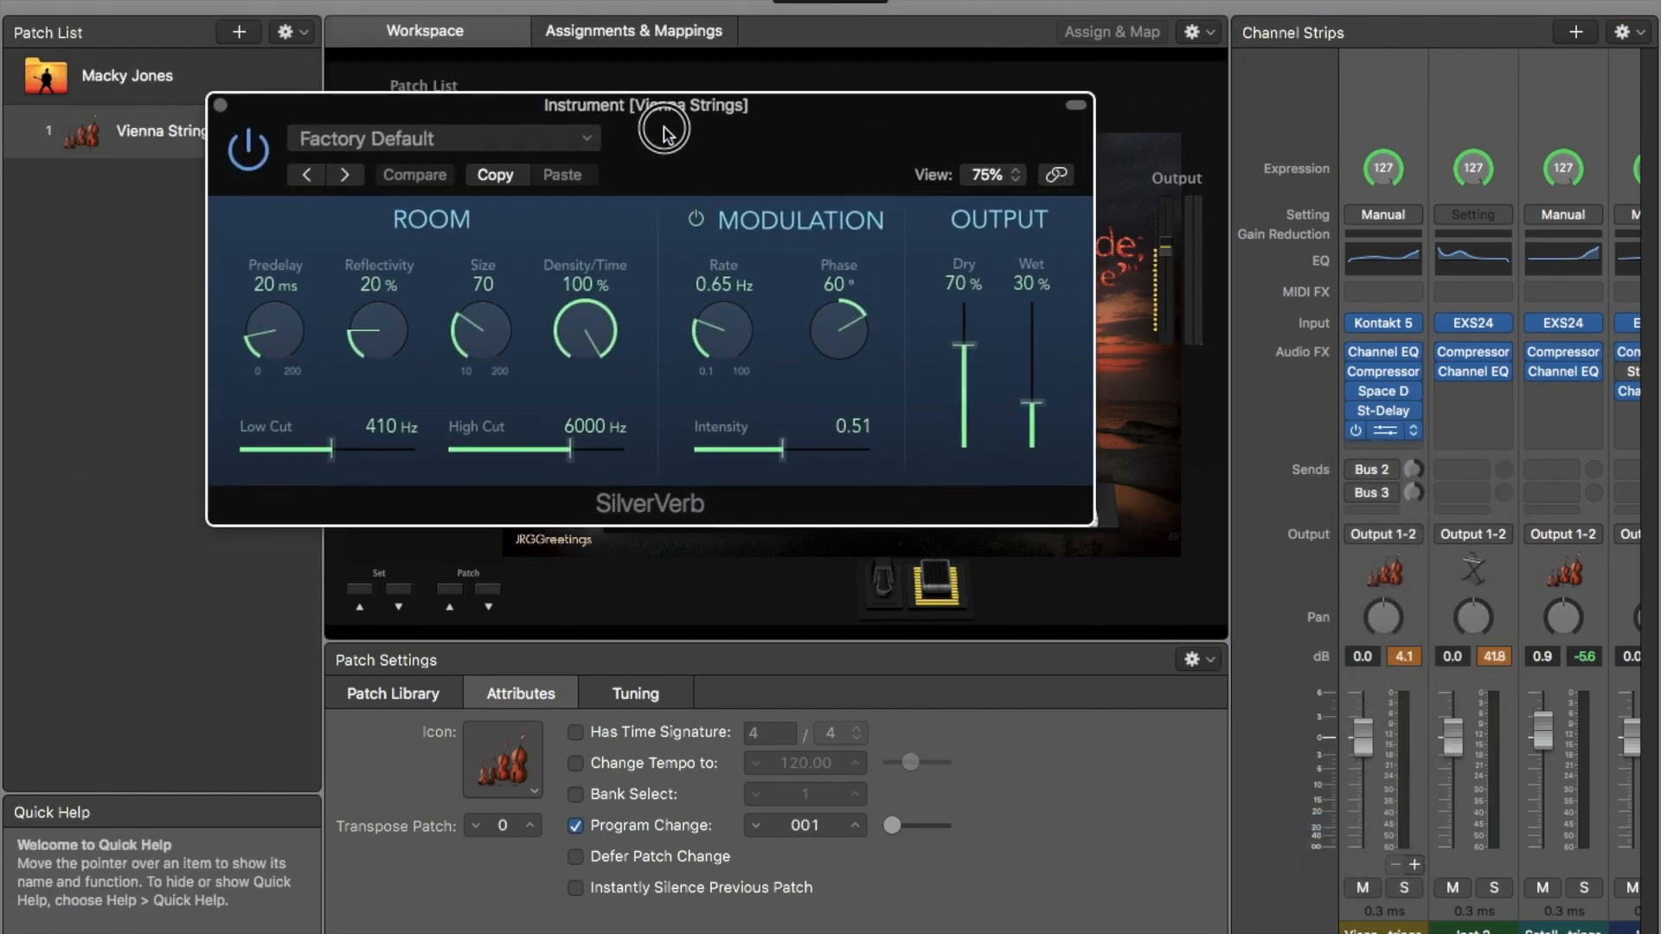
- Set SilverVerb's output balance to 54 % dry and 30 % wet and close its window
drag(1031, 403, 1031, 396)
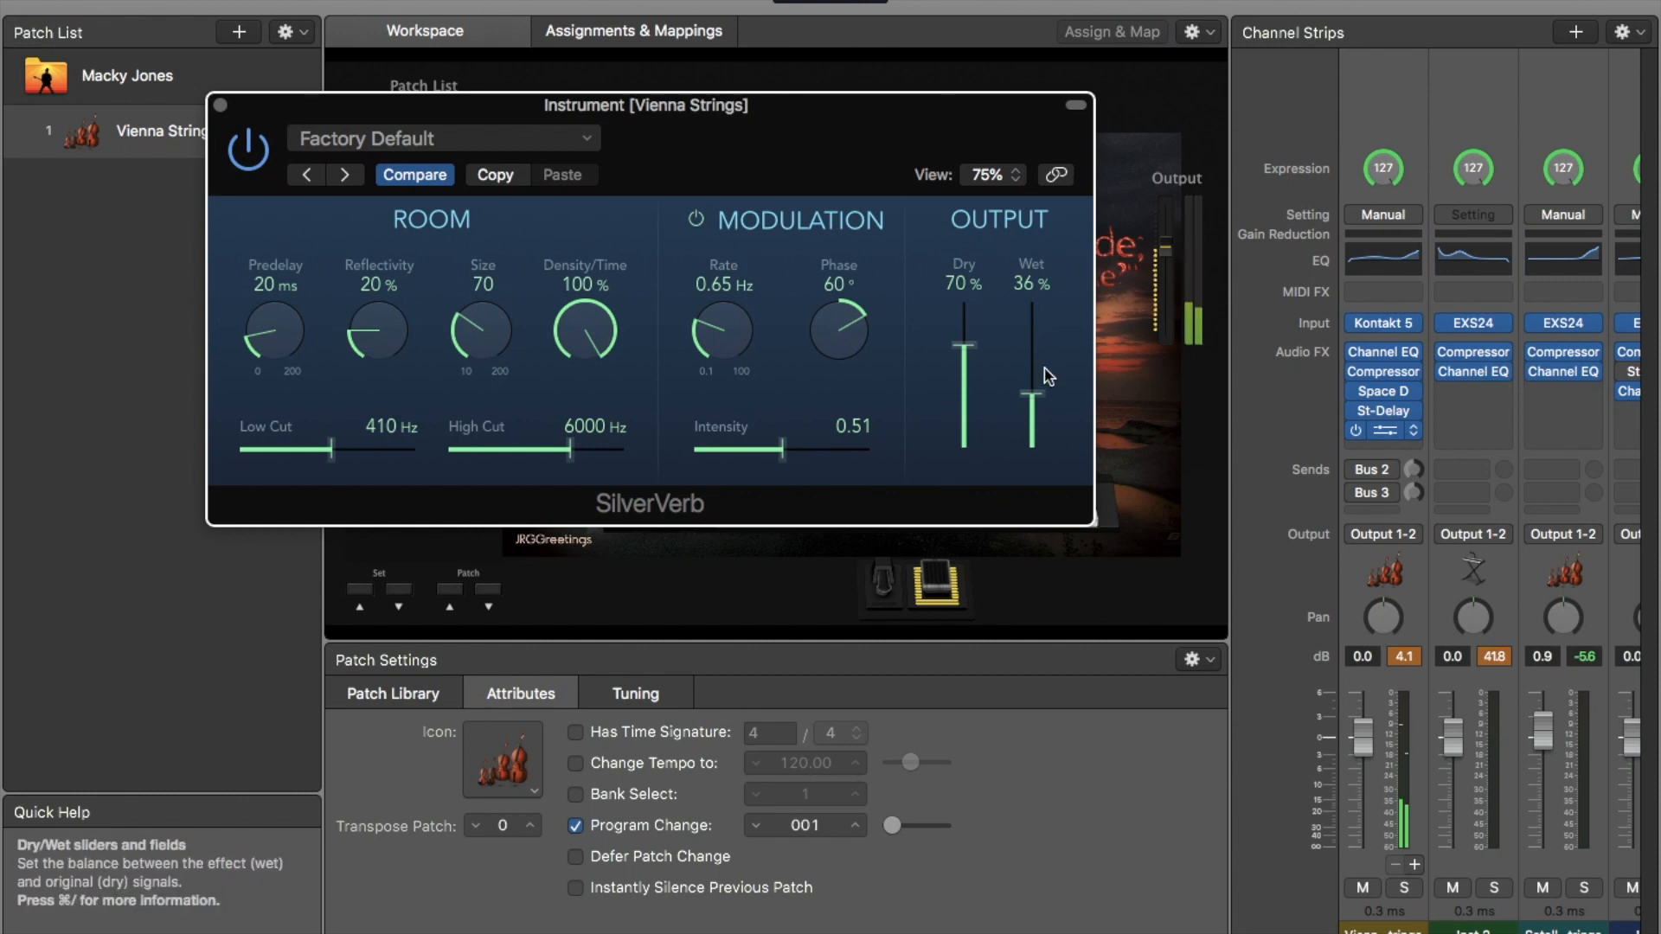
drag(1032, 395, 1037, 411)
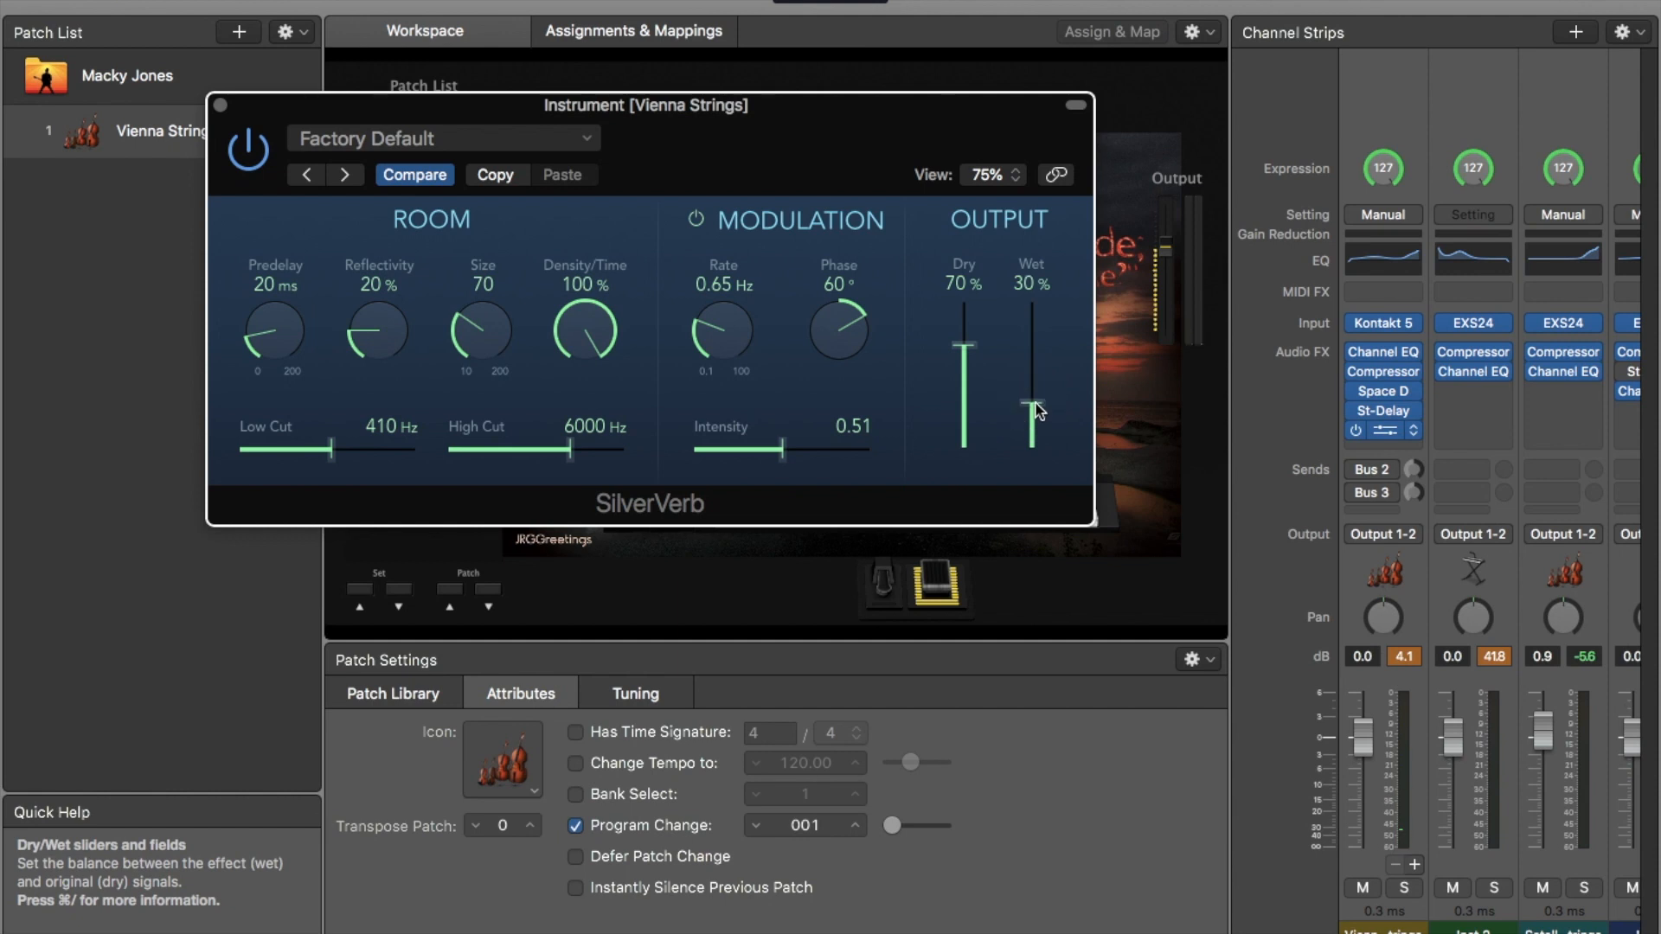
drag(963, 345, 964, 371)
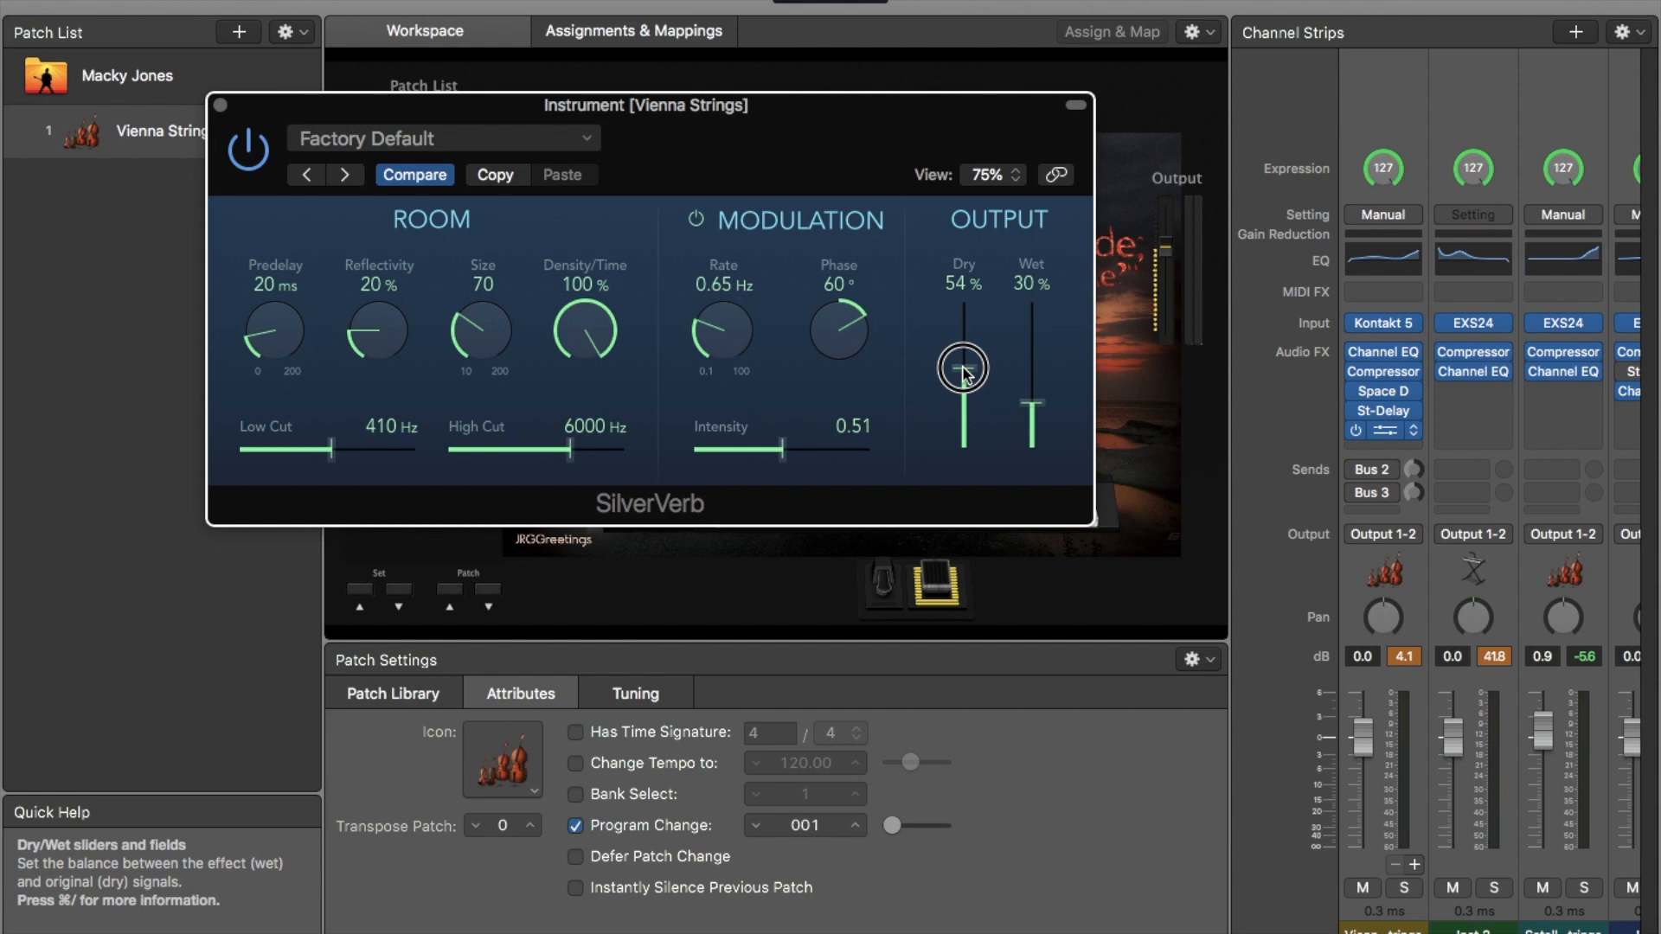
click(222, 108)
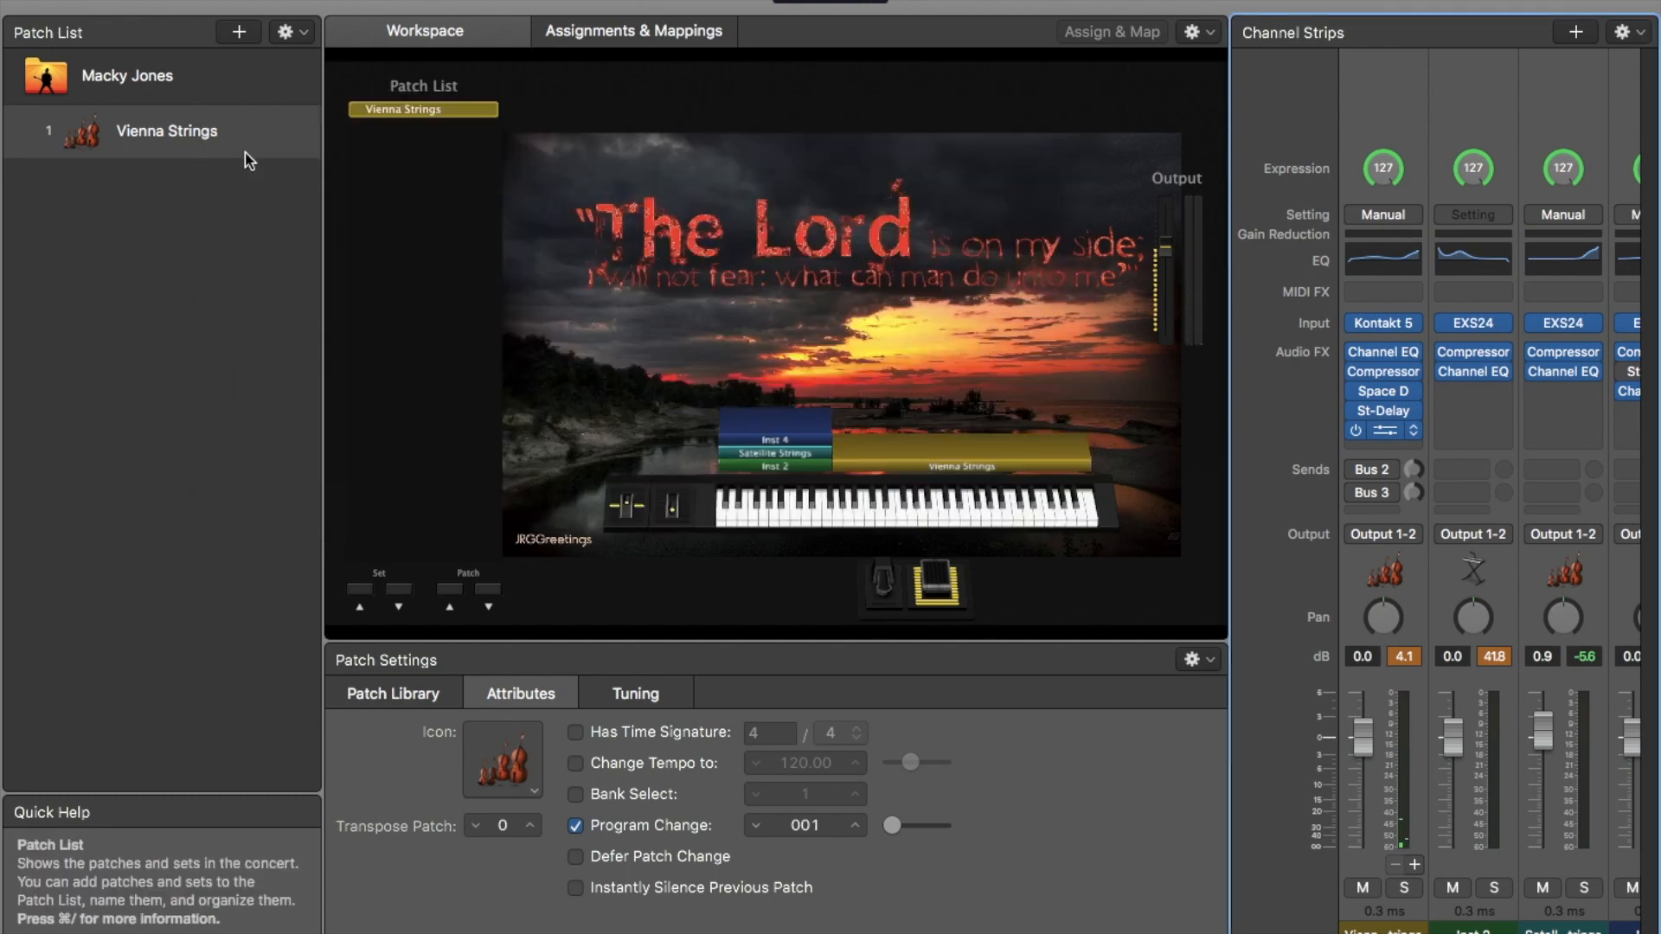
- Turn on the Bus 2 and Bus 3 sends of the Vienna Strings channel strip and check the aux channels they feed
click(1357, 470)
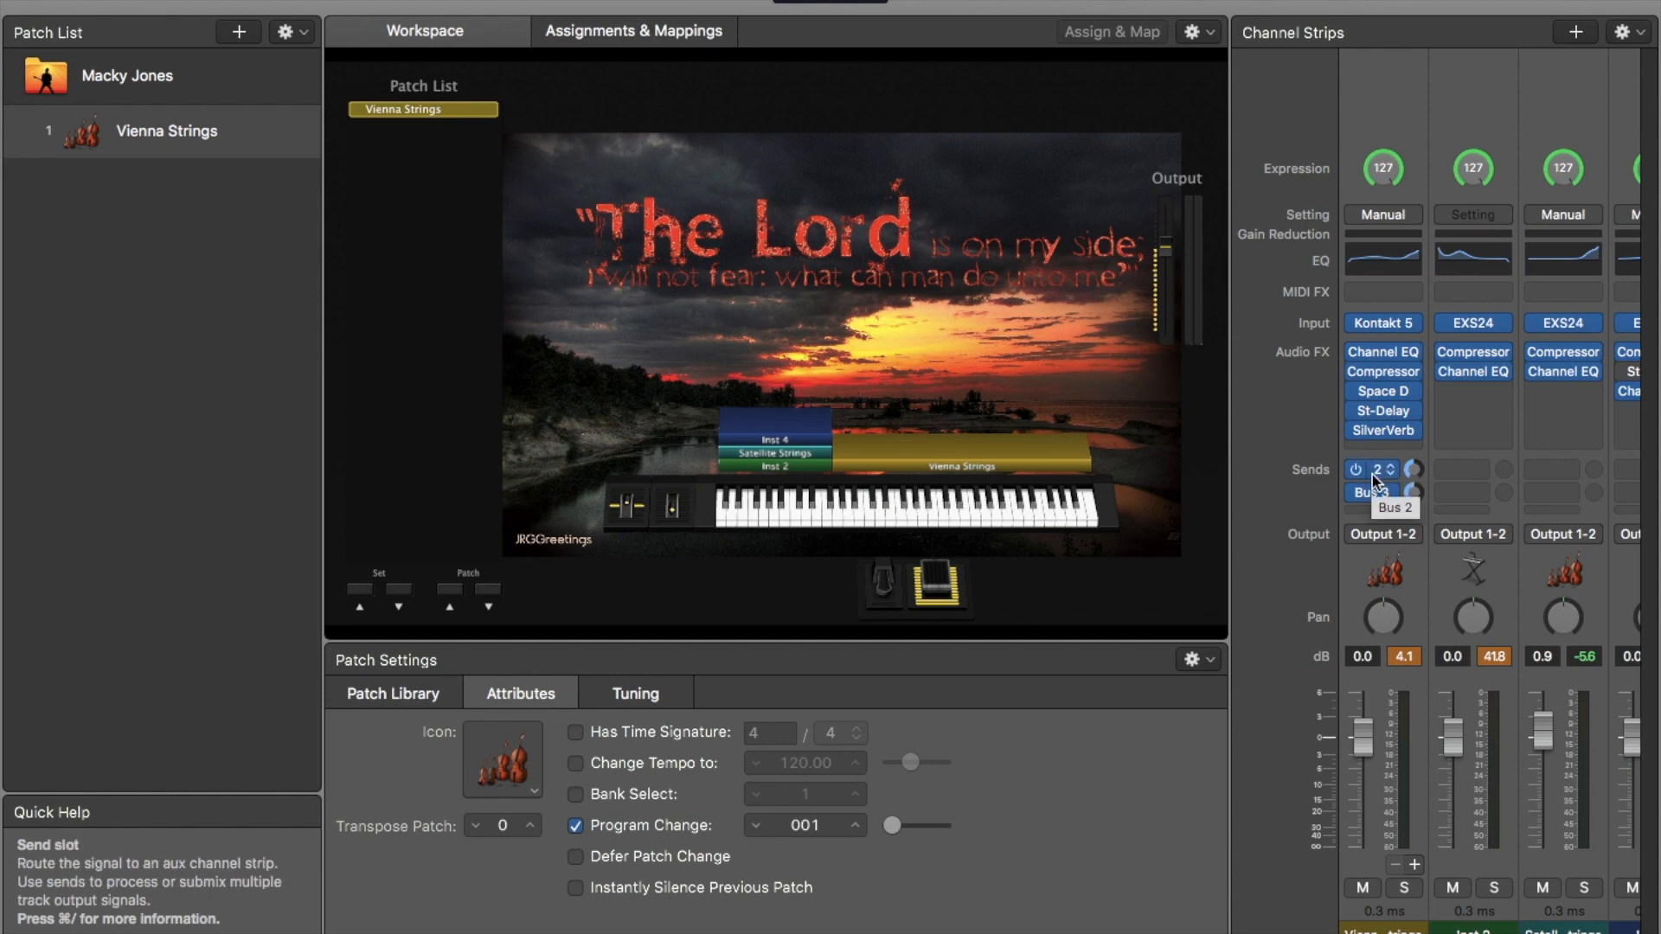
right_click(1457, 476)
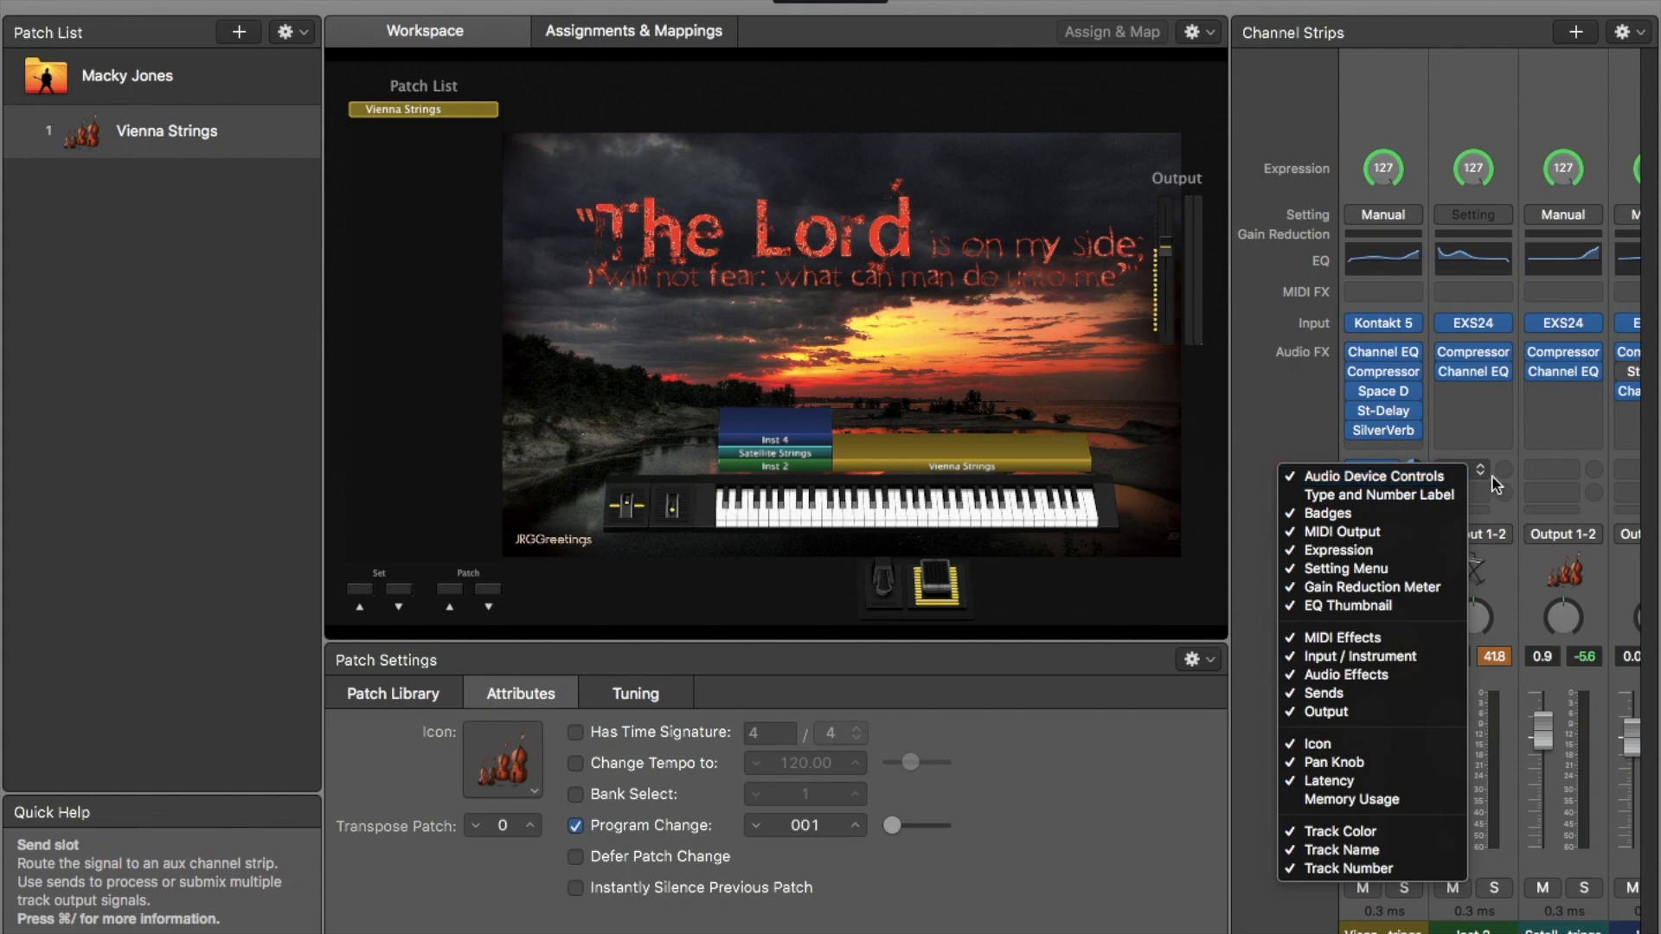
click(1485, 474)
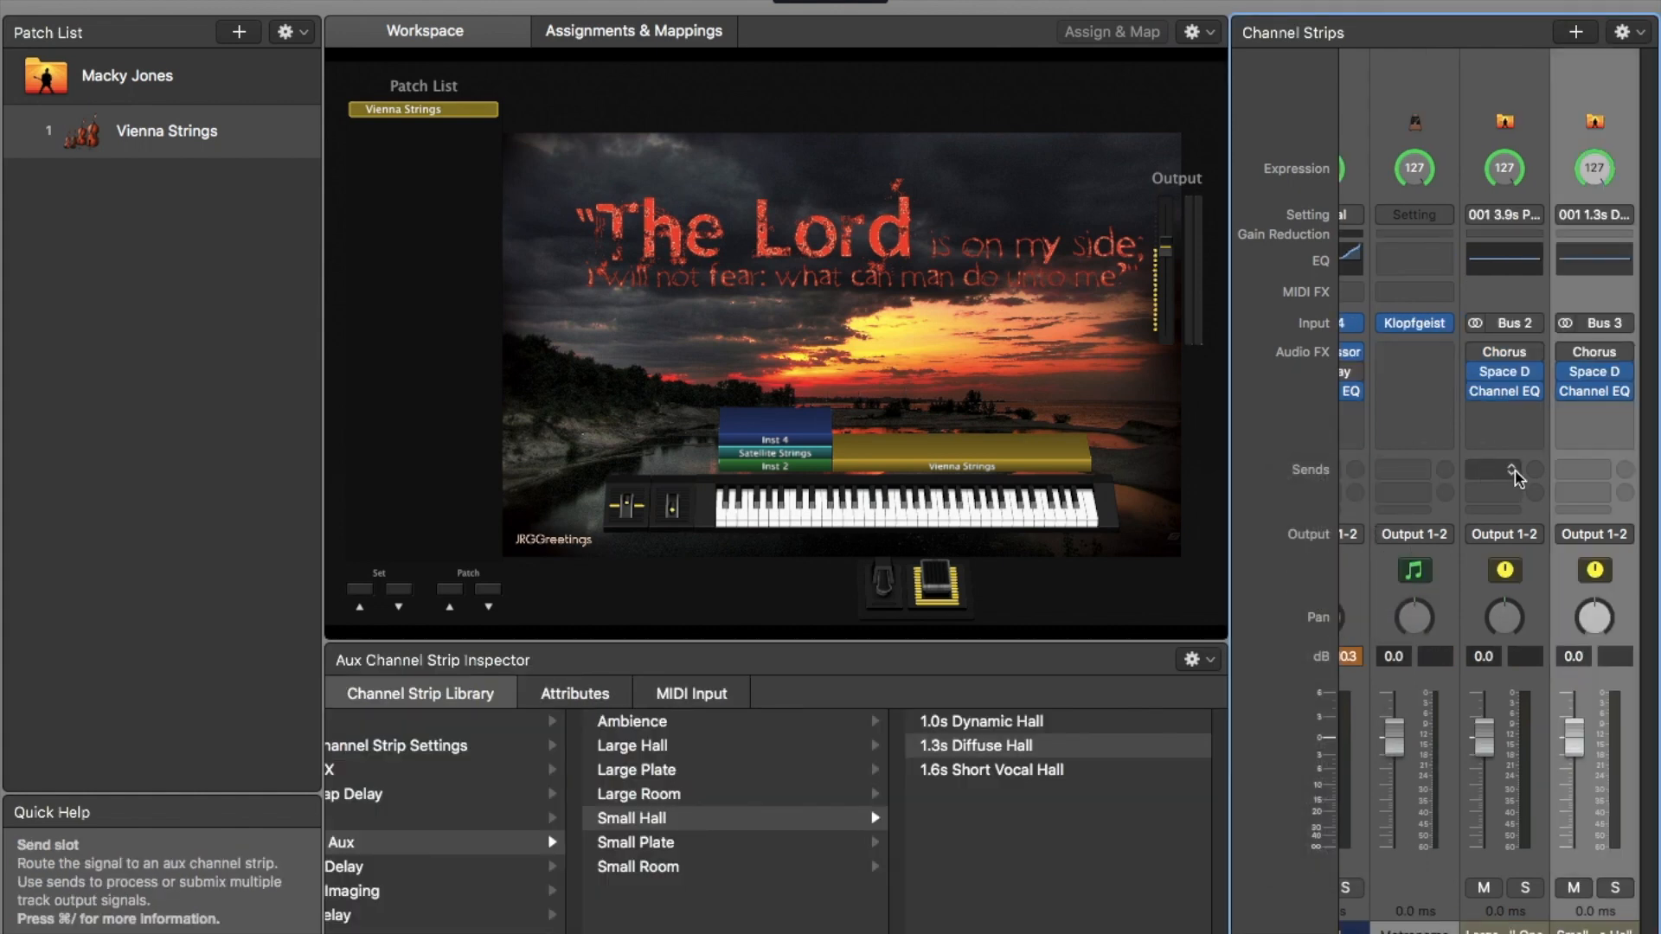
key(Right)
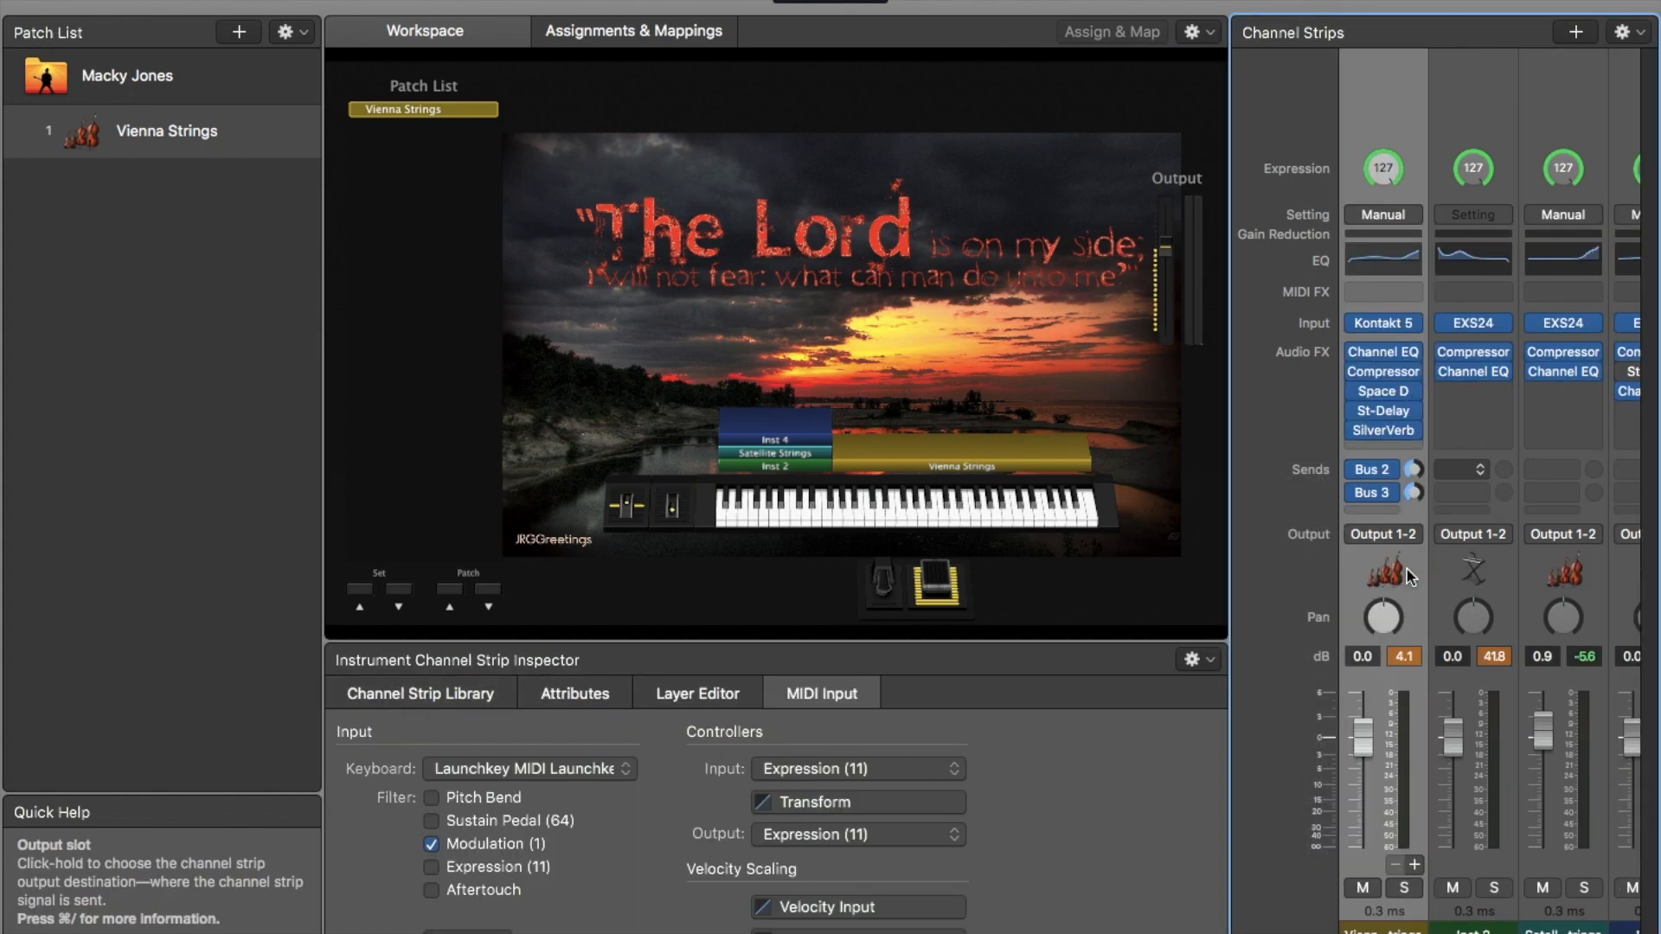
- Examine the bus choices offered for the first empty send of the Inst 2 channel strip
right_click(1468, 467)
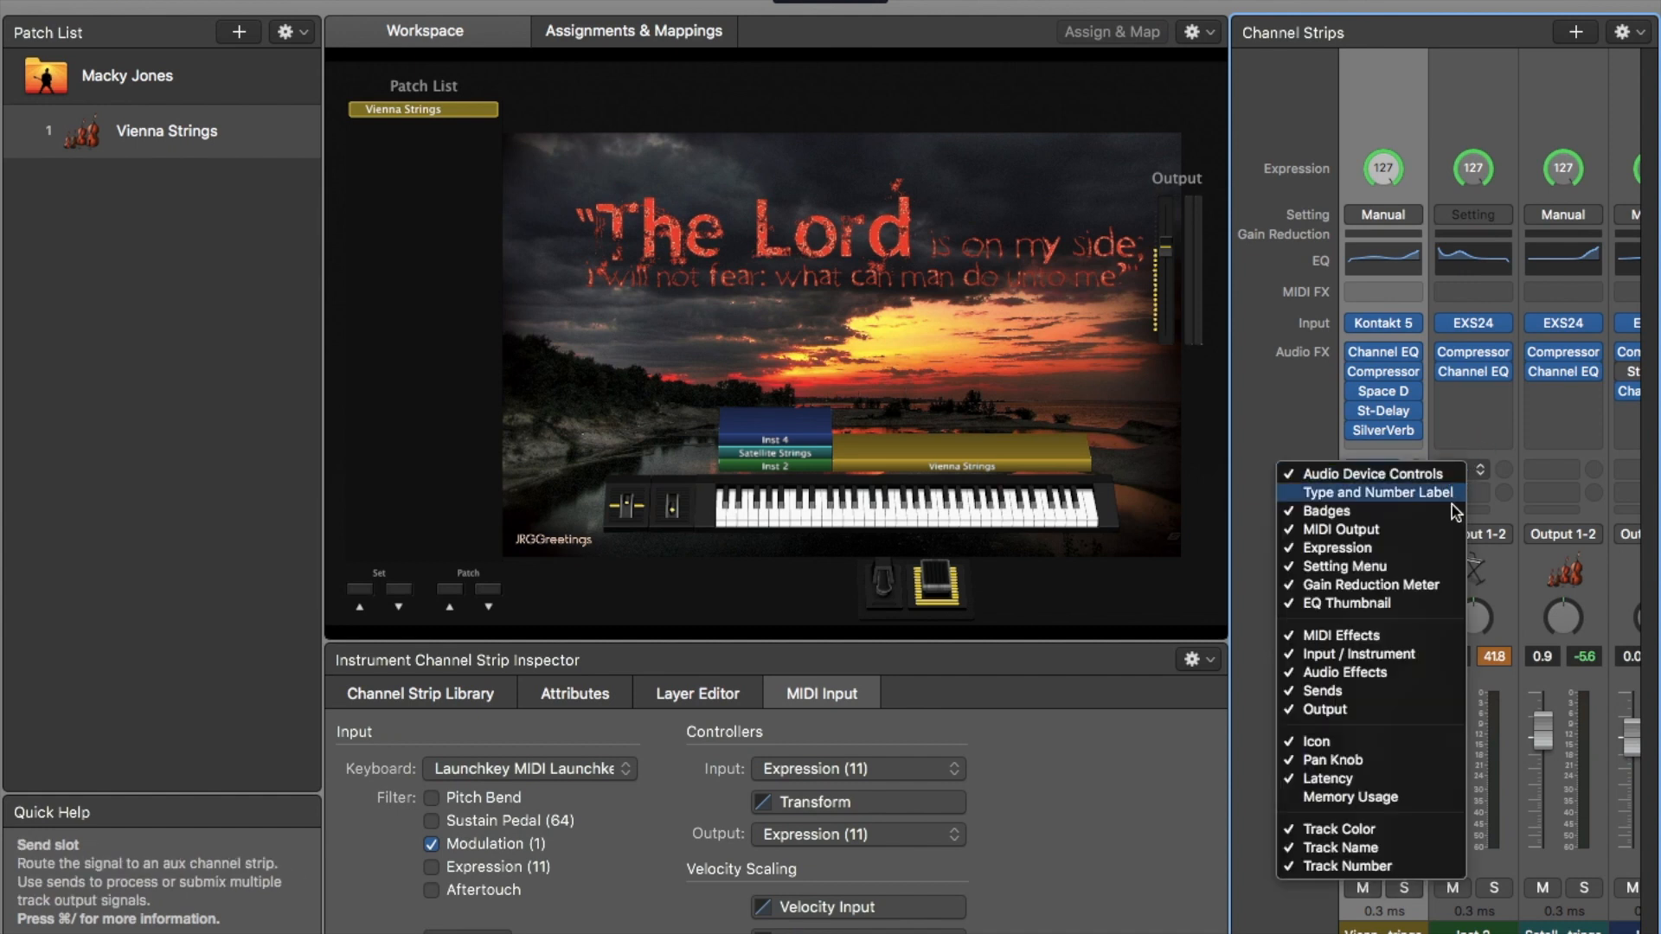
click(1510, 470)
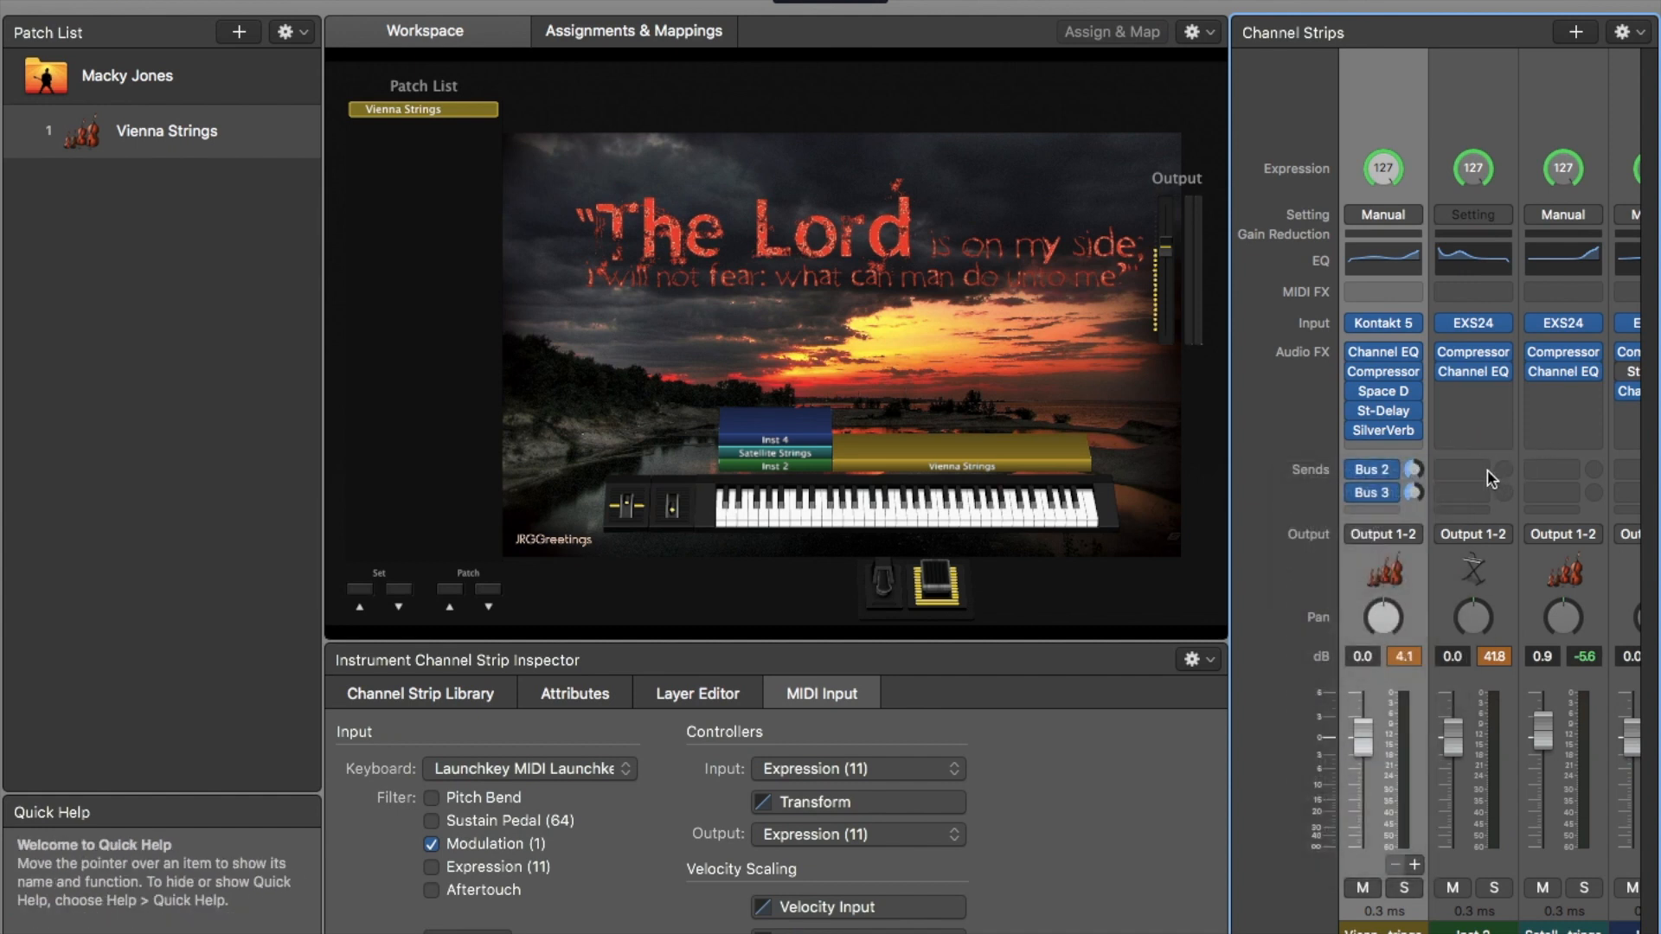
click(1472, 469)
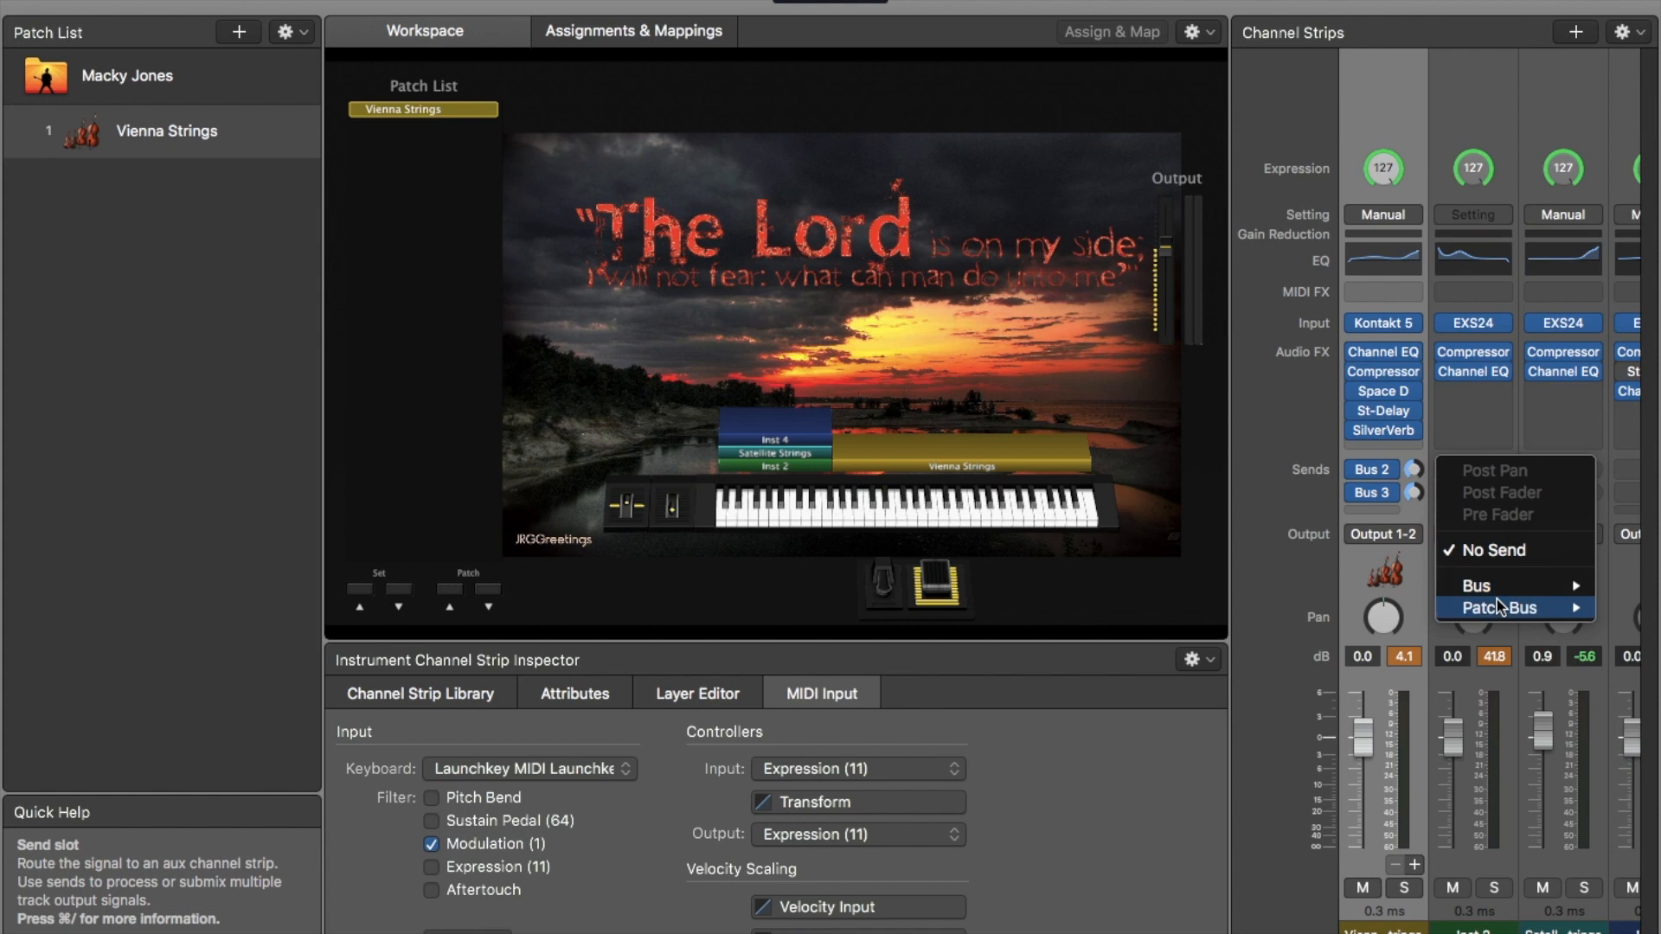
mouse_move(1505, 597)
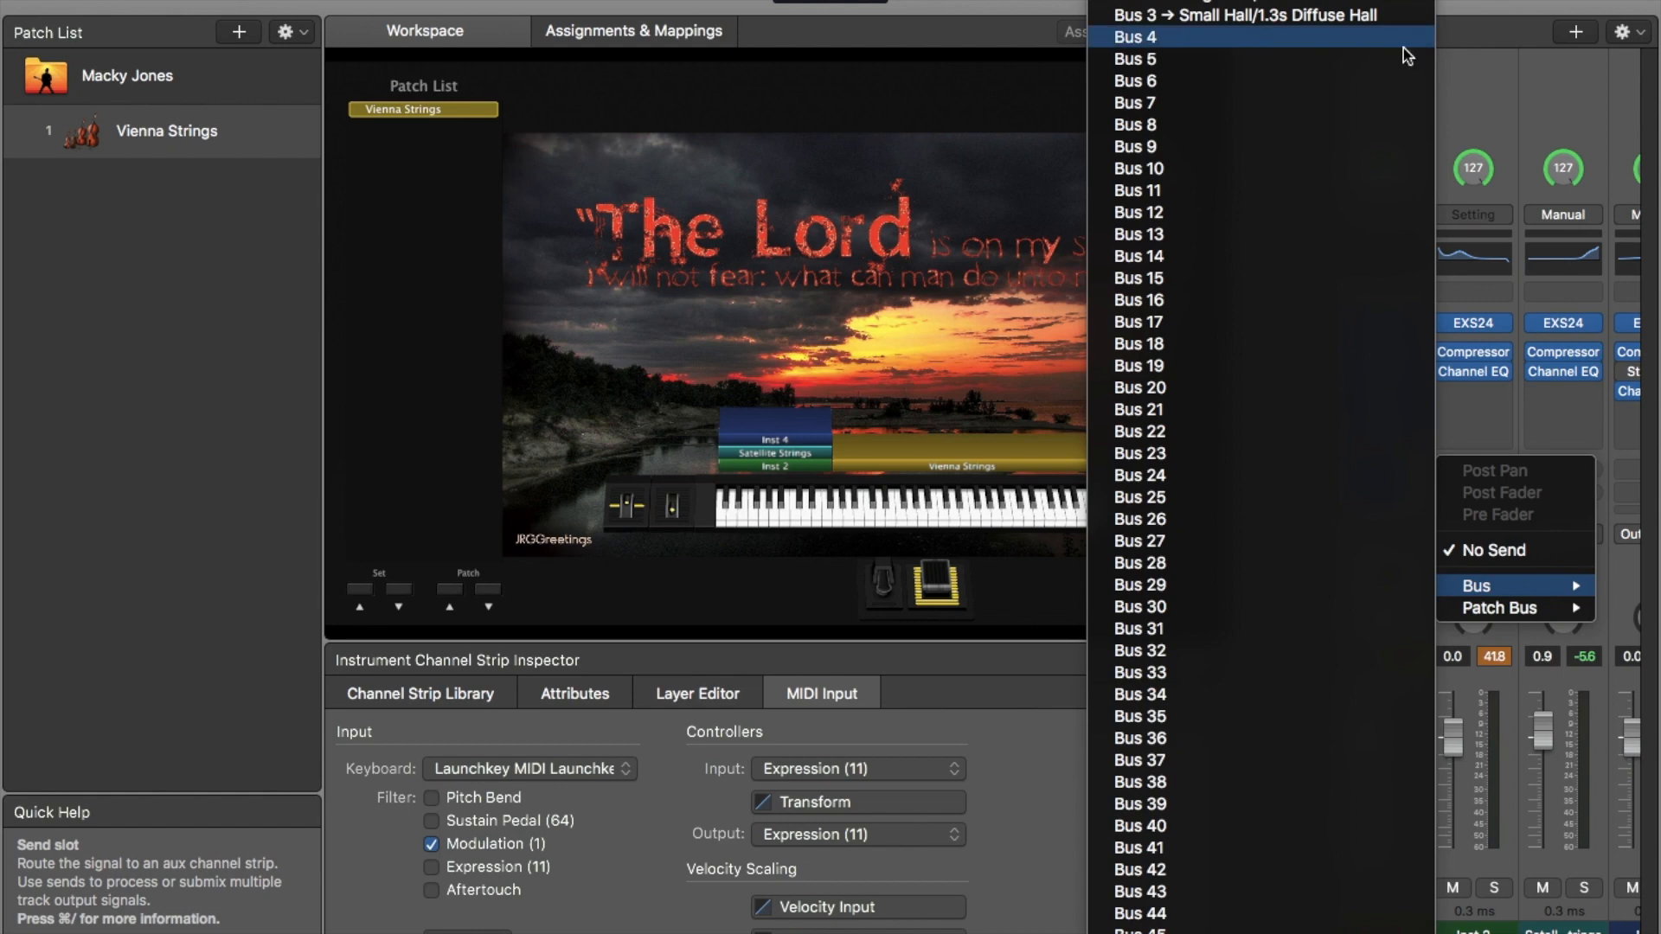
click(1202, 15)
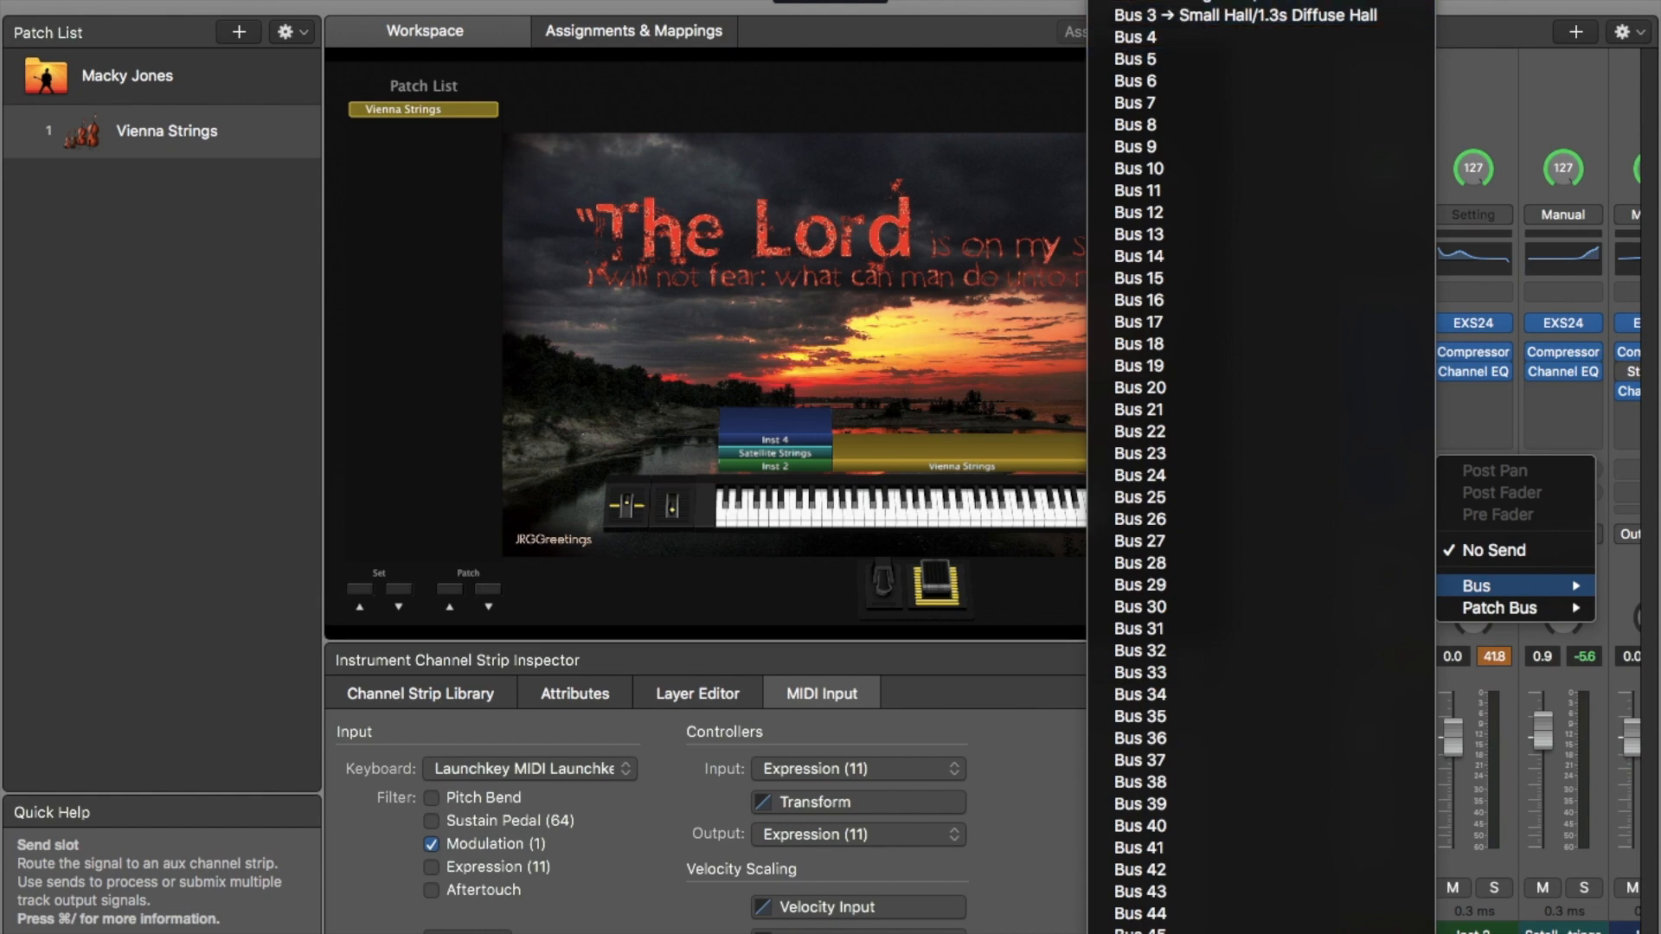
- Set the Vienna Strings channel strip's Bus 2 send level to -6 dB and enter its Bus 3 send level
click(1414, 469)
double_click(1414, 470)
text(-6)
key(Return)
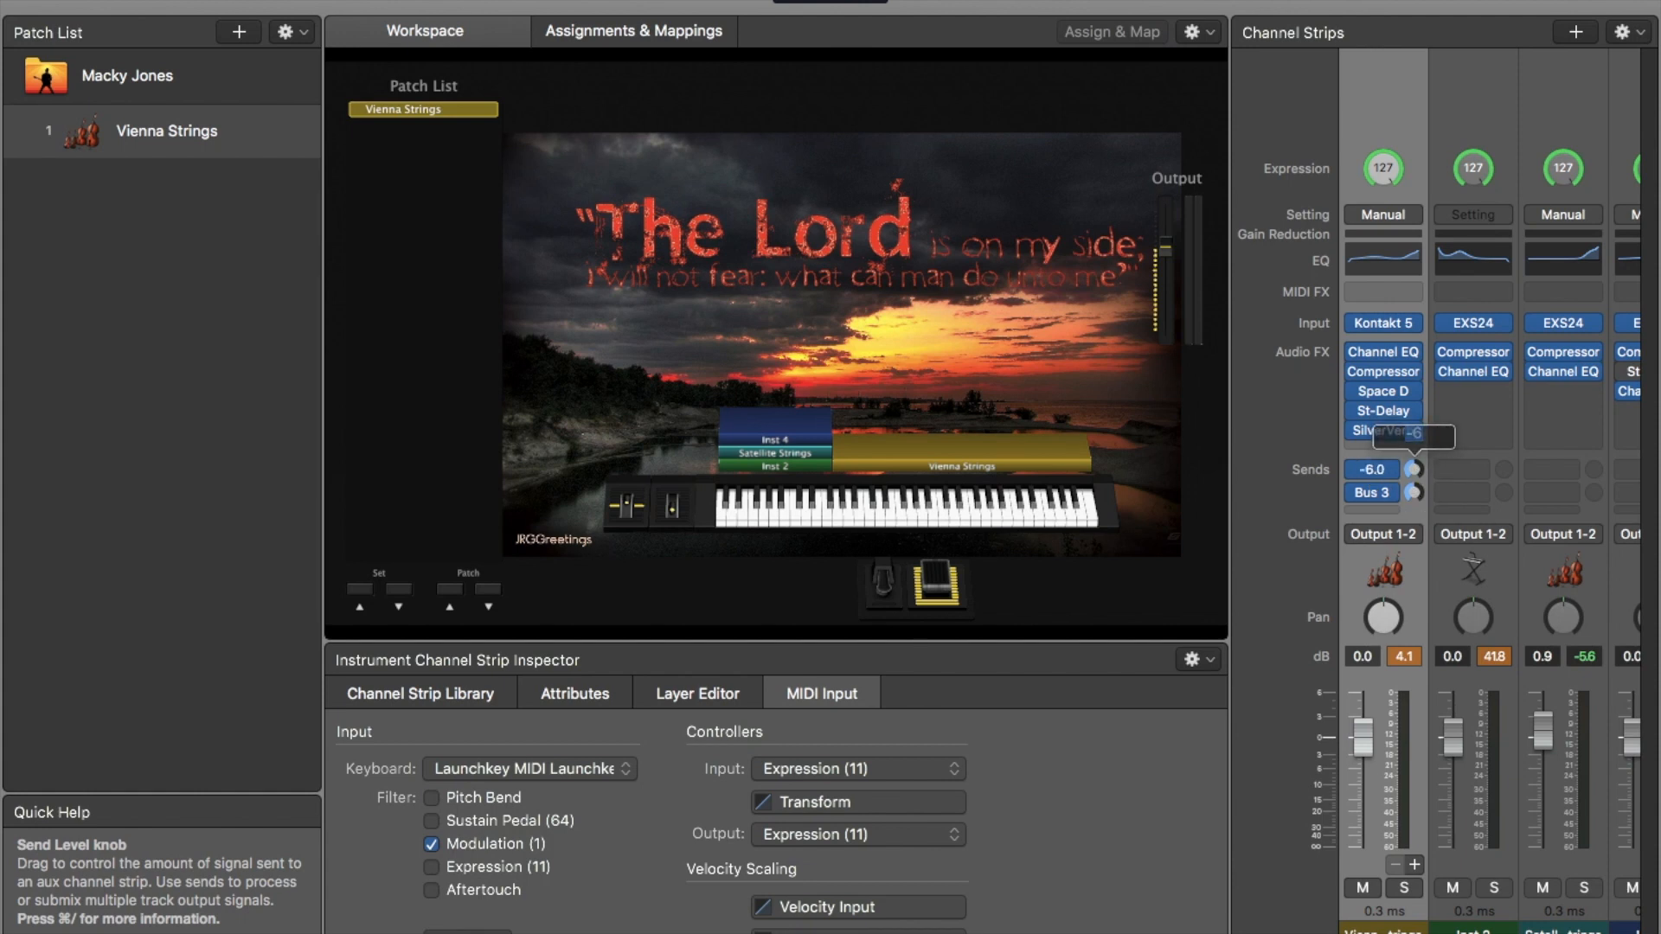
click(1414, 493)
double_click(1415, 498)
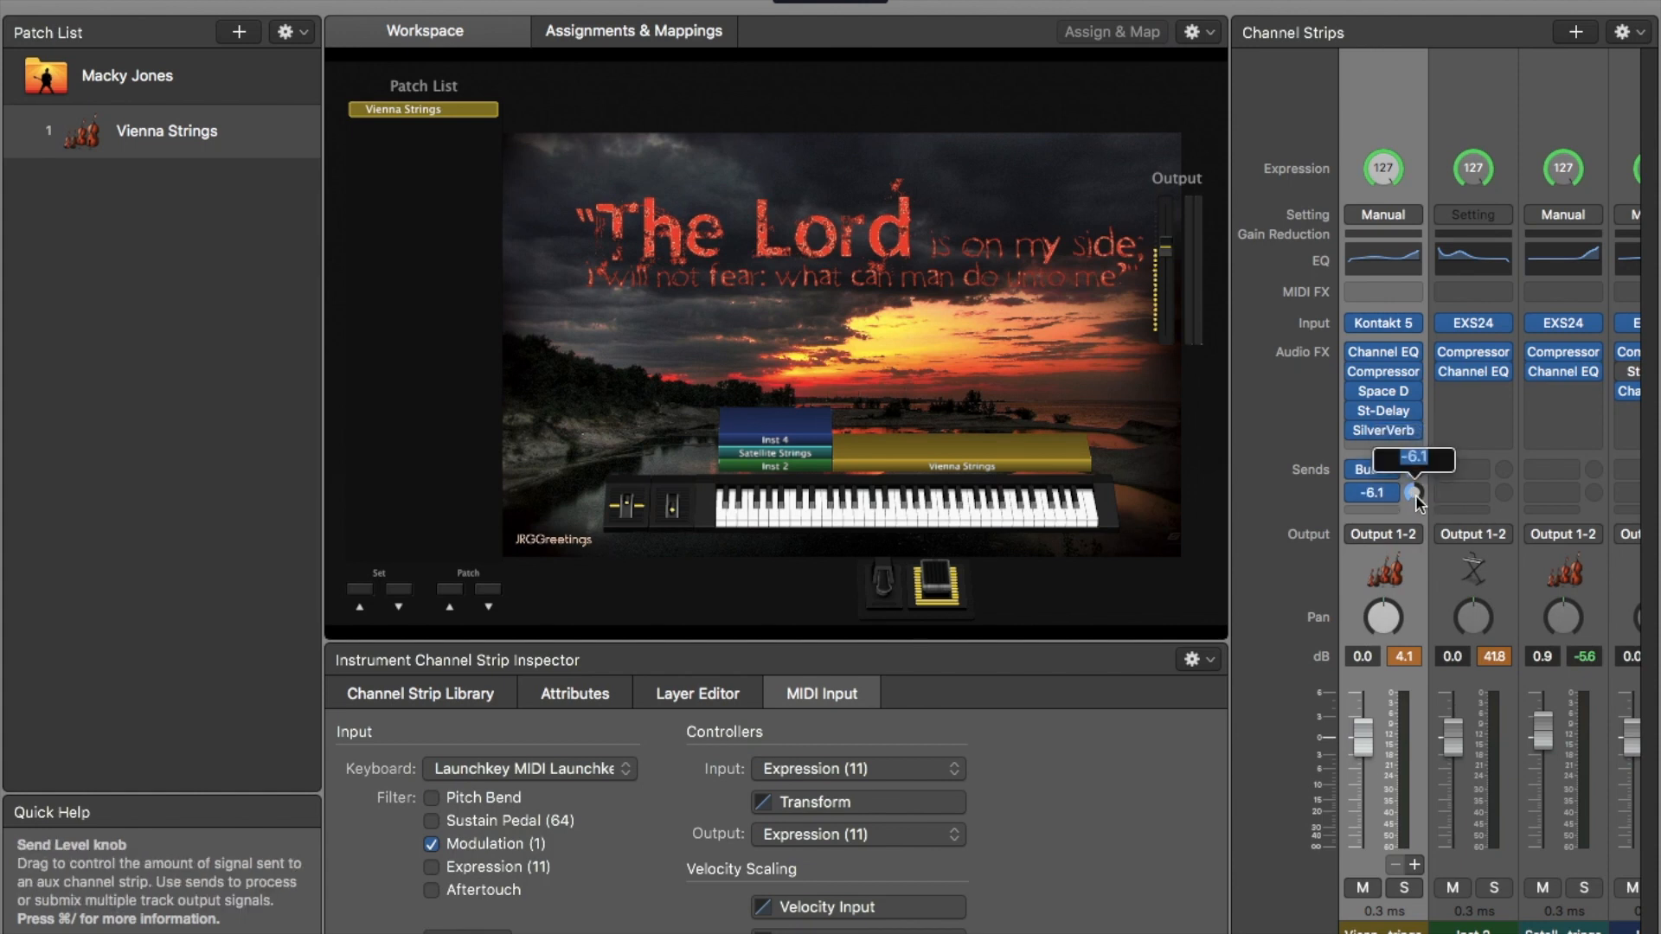
text(-)
key(Return)
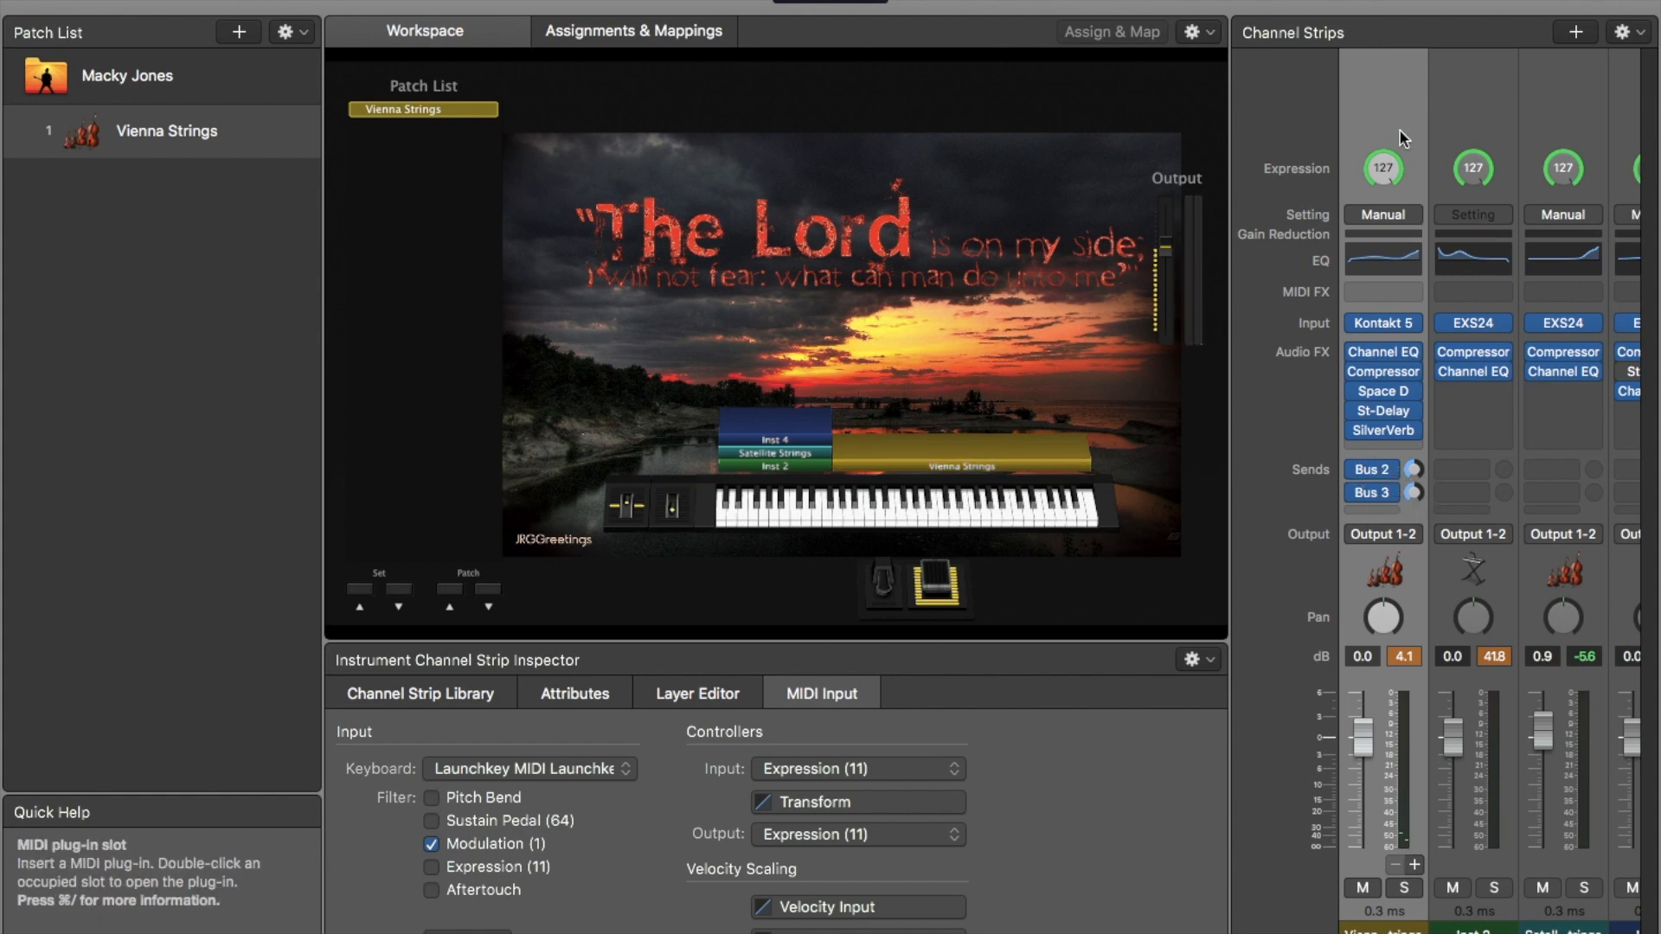
- Switch from the channel strip settings back to the attributes of the Vienna Strings patch
click(183, 39)
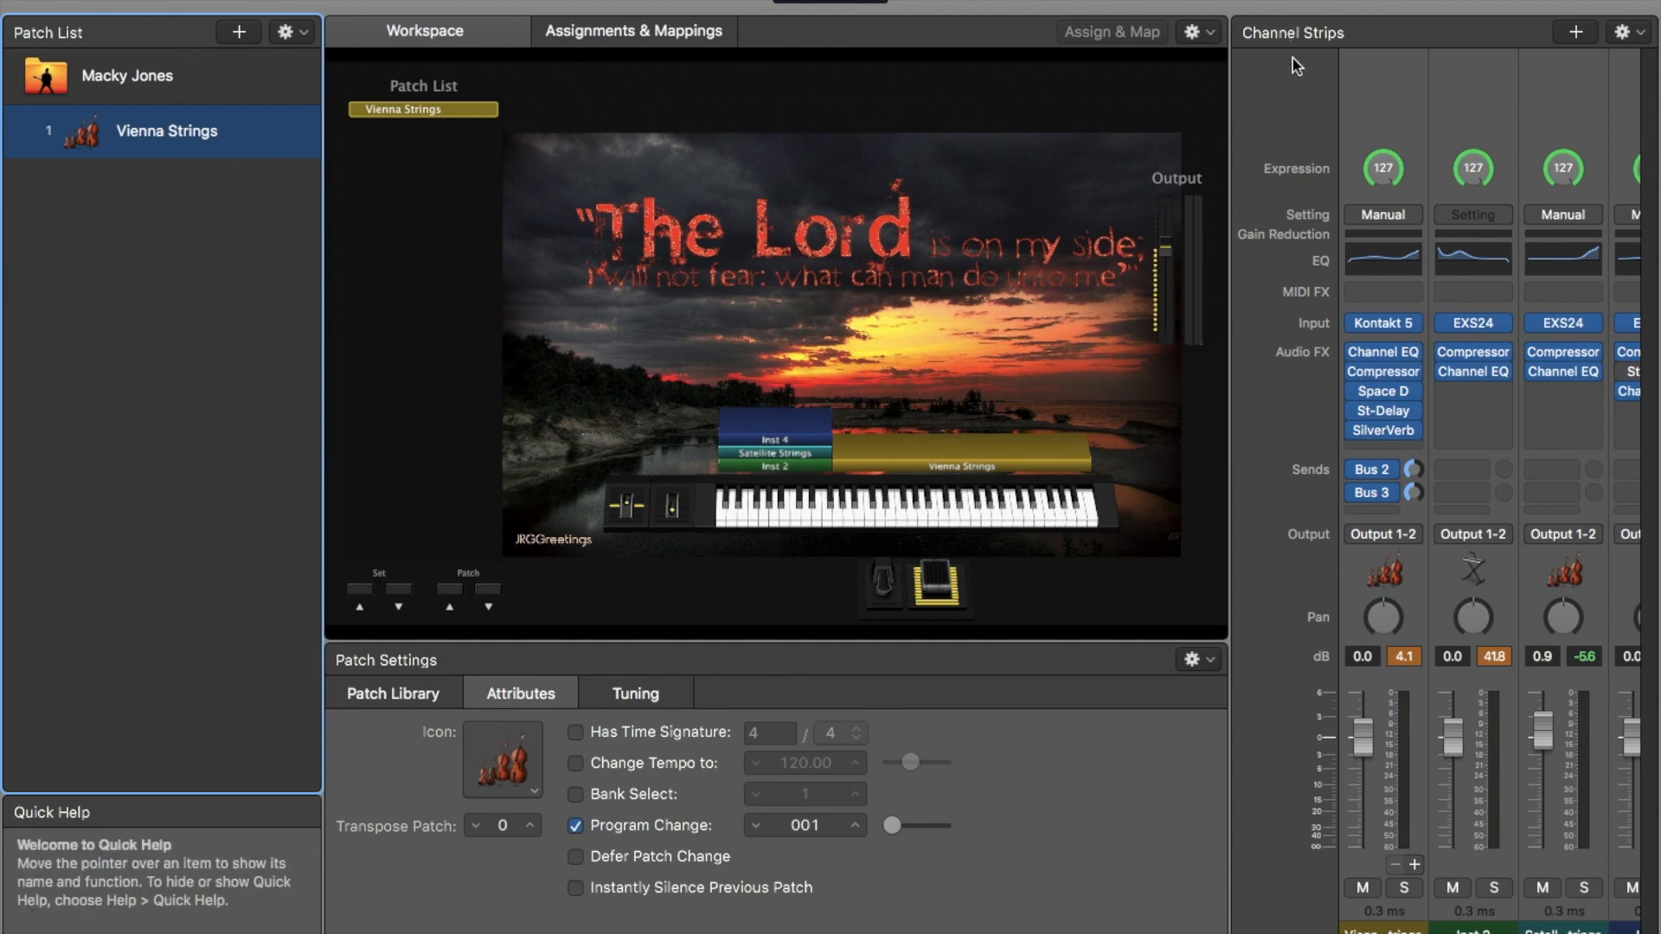
click(1298, 84)
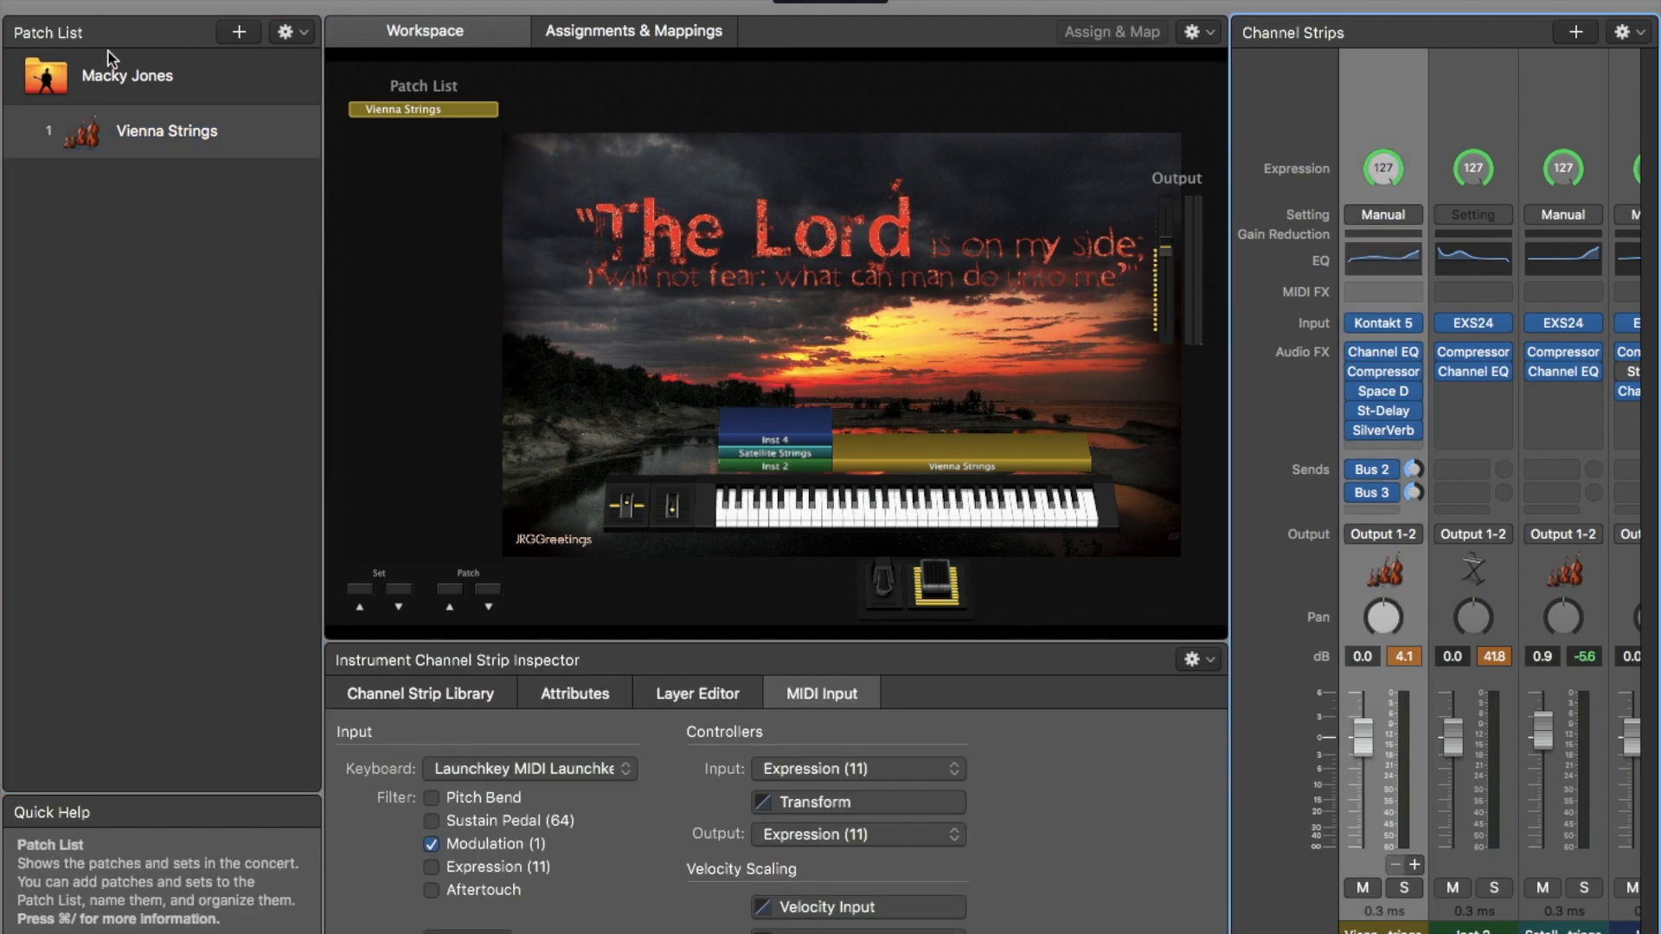
click(125, 33)
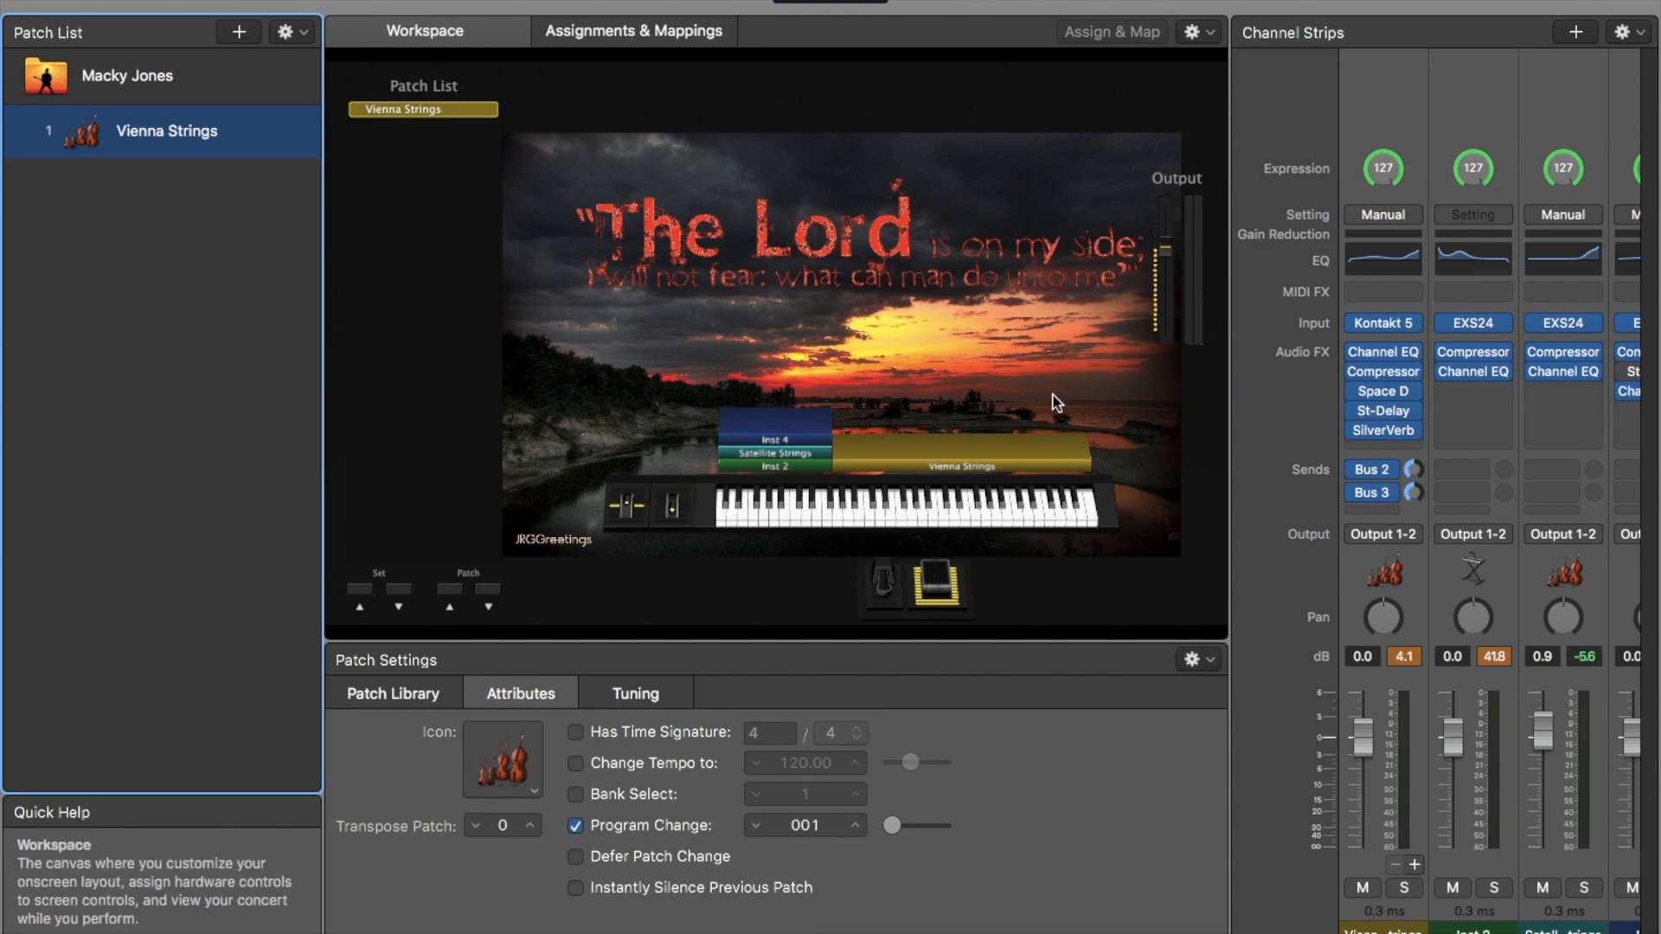